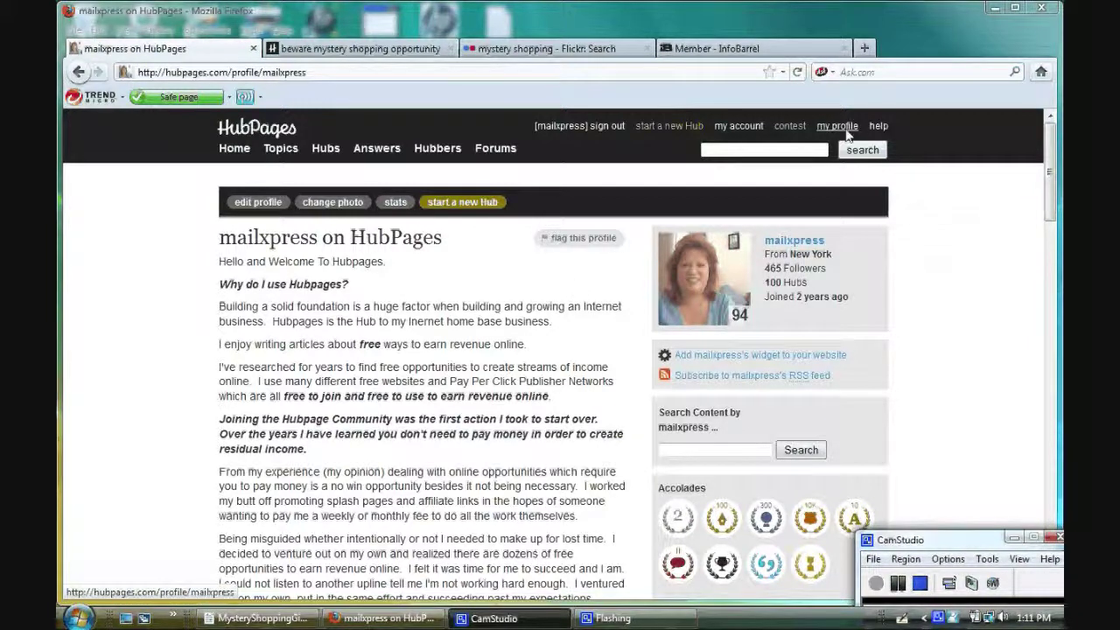
# Step: Start a new Hub titled "Mystery Shopping Gig" with the matching web address Mystery-Shopping-Gig
pyautogui.click(464, 211)
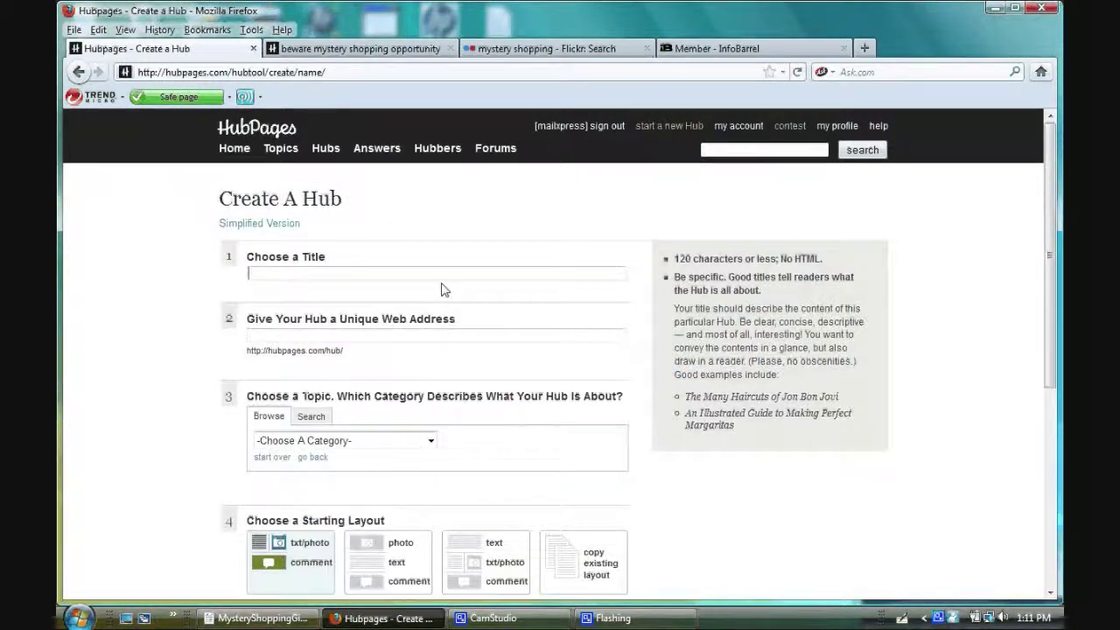
pyautogui.click(442, 280)
pyautogui.write('My')
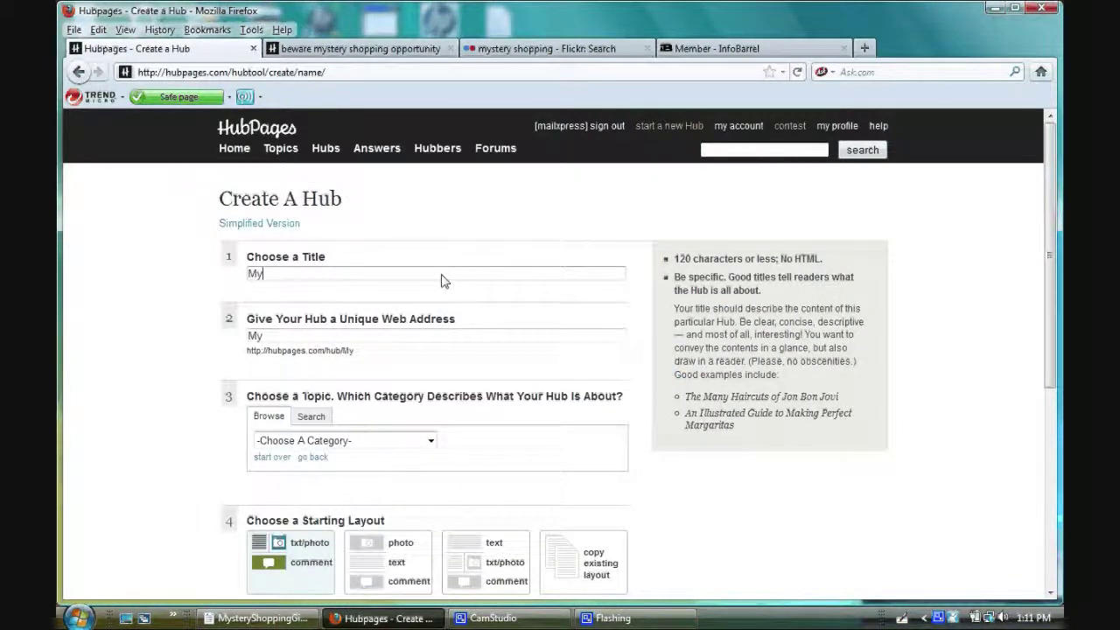
pyautogui.write('stery Shopp')
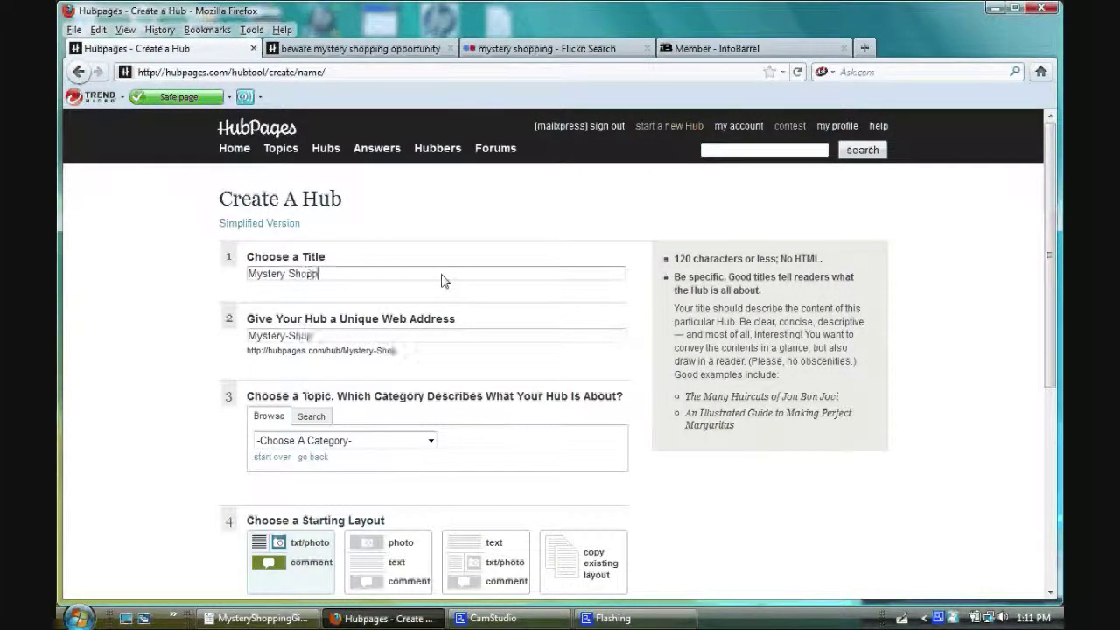
pyautogui.write('ing Gug Gig')
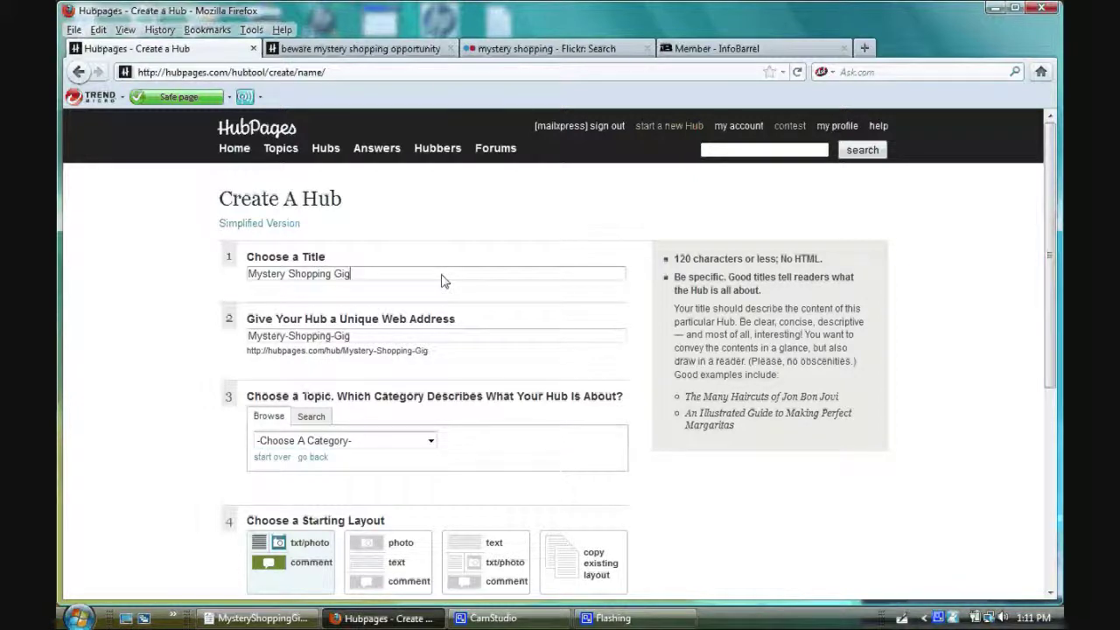
pyautogui.click(462, 339)
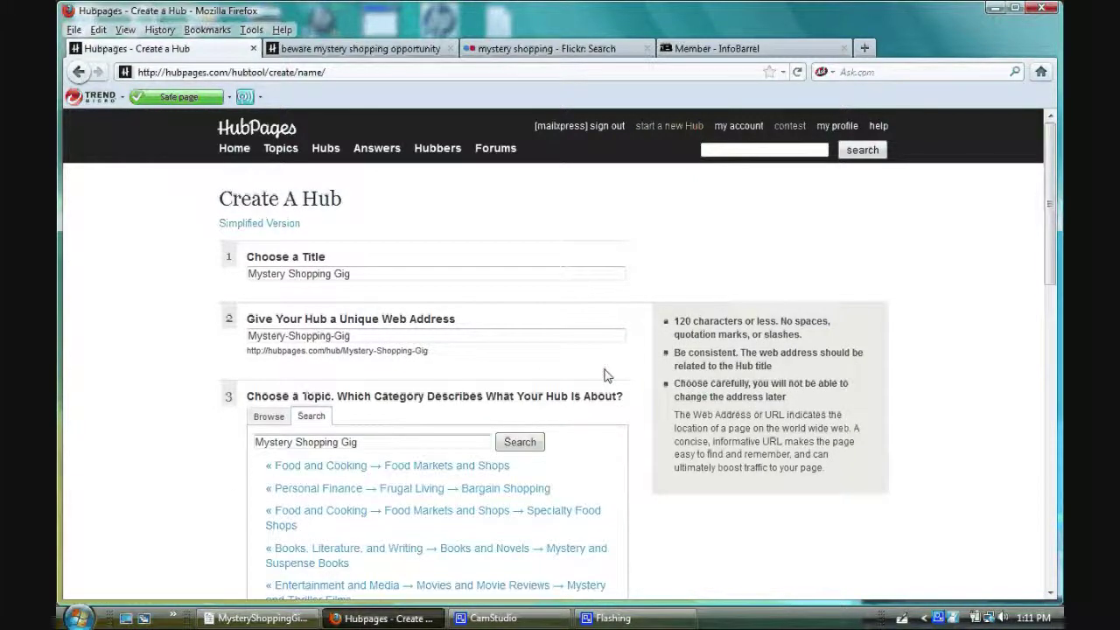
# Step: Choose the Personal Finance → Frugal Living → Bargain Shopping category and the txt/photo and comment starting layout
pyautogui.scroll(-2, 607, 375)
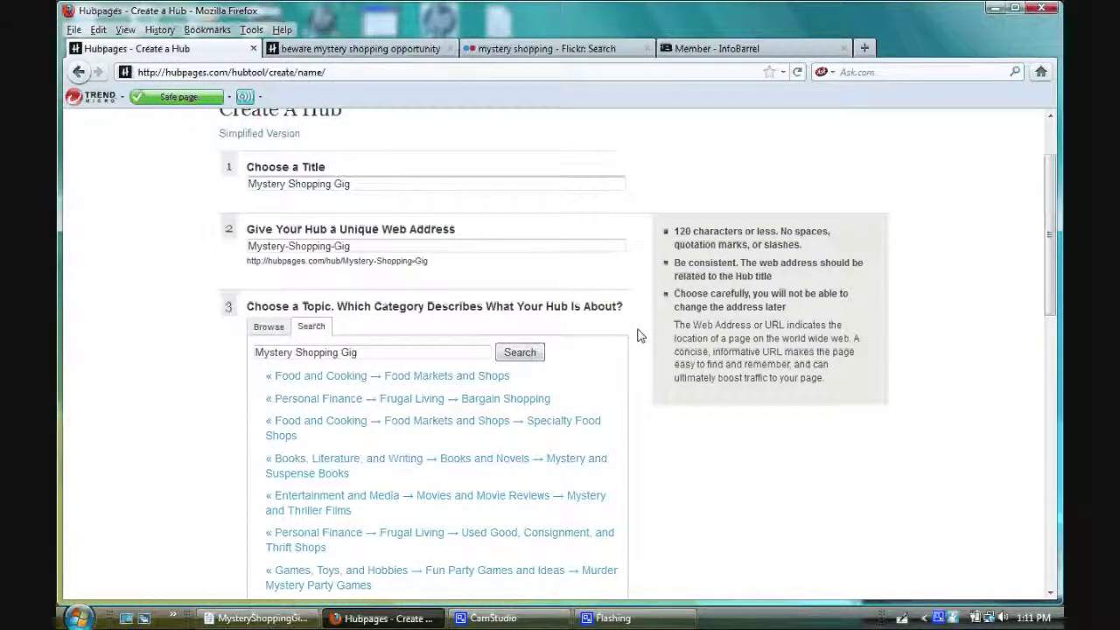
pyautogui.scroll(-2, 638, 335)
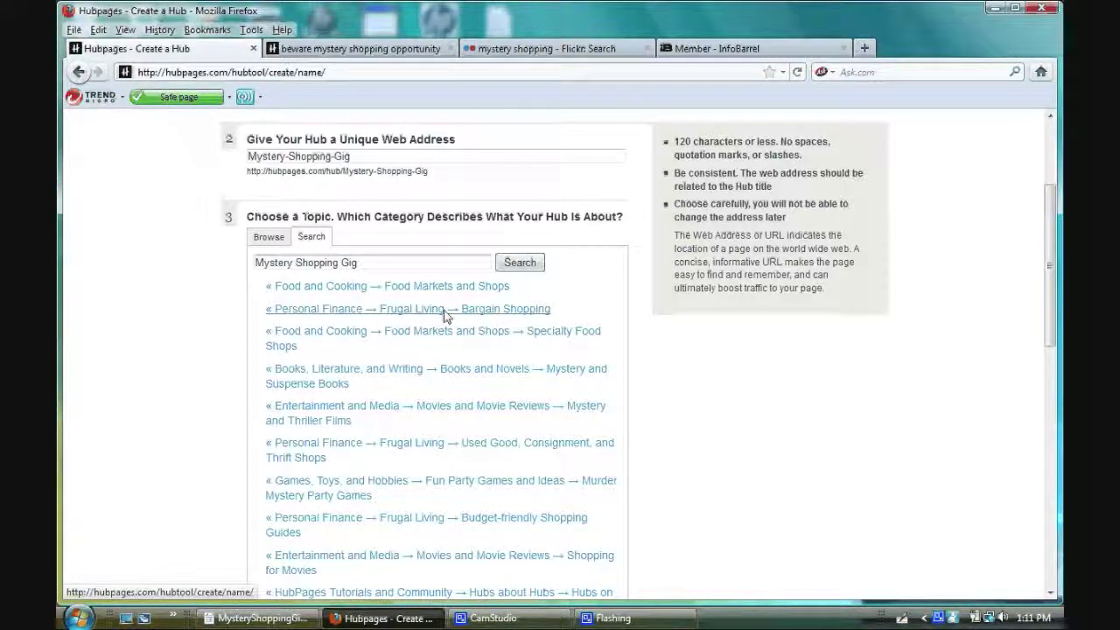
pyautogui.click(507, 309)
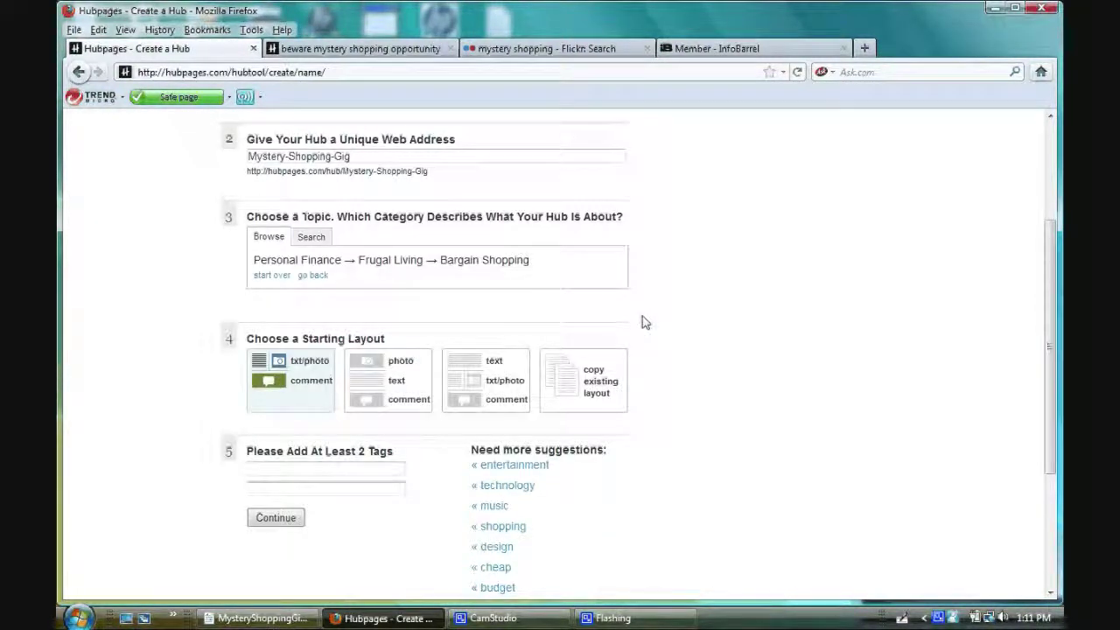
pyautogui.scroll(-2, 645, 323)
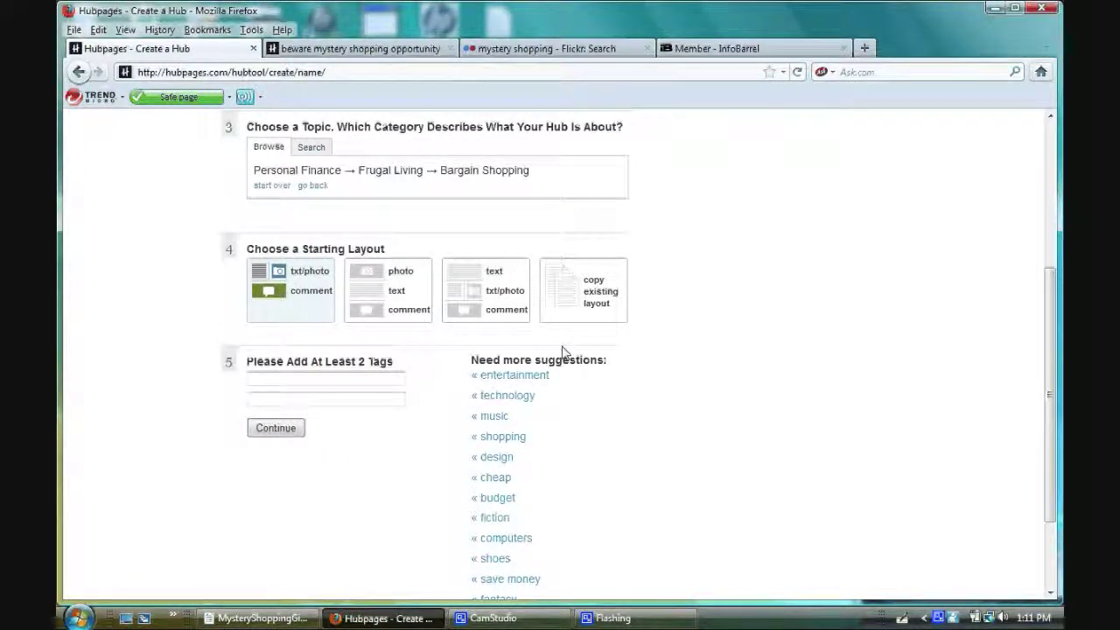
pyautogui.click(305, 297)
# Step: Add the tags "mystery shopping scams", "mystery shopping" and "get paid to shop" to the Hub
pyautogui.click(333, 385)
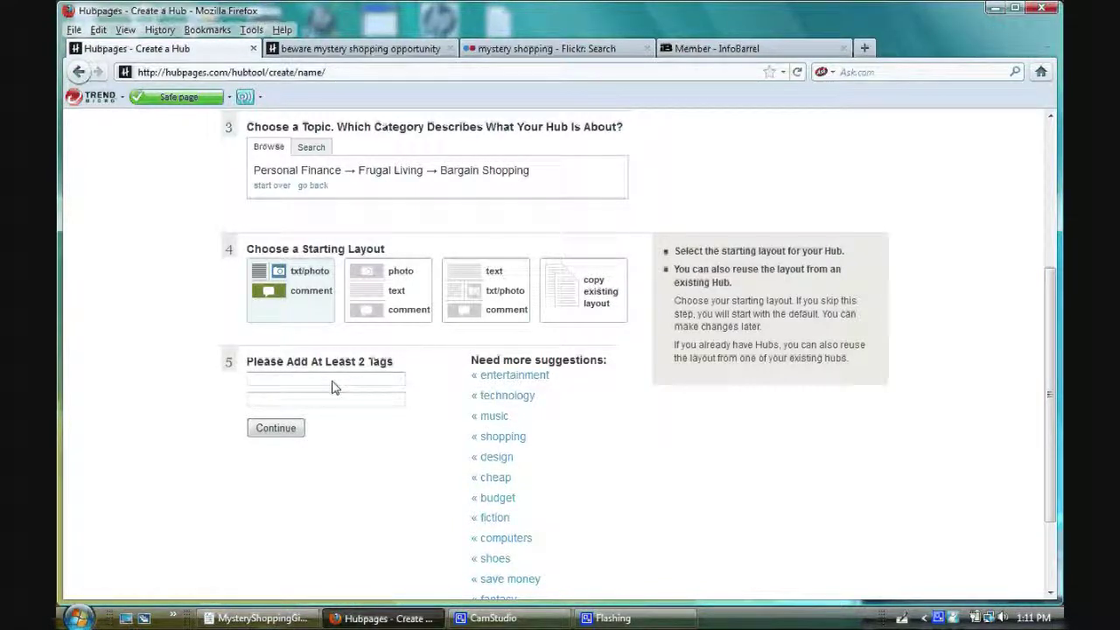
pyautogui.scroll(-2, 607, 450)
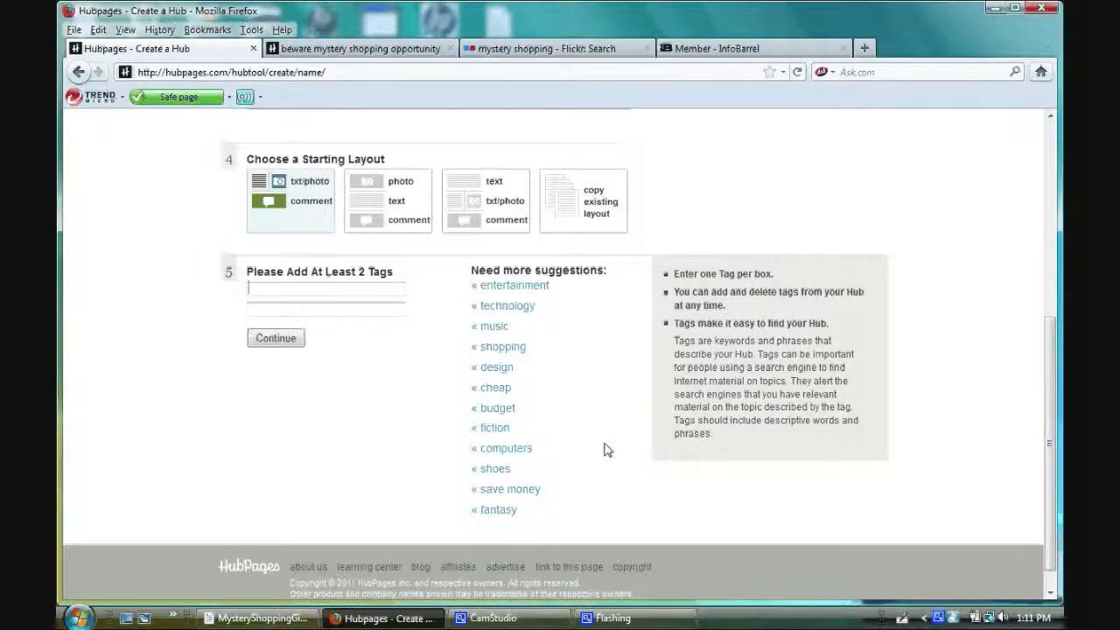
pyautogui.write('mystery shopping scams')
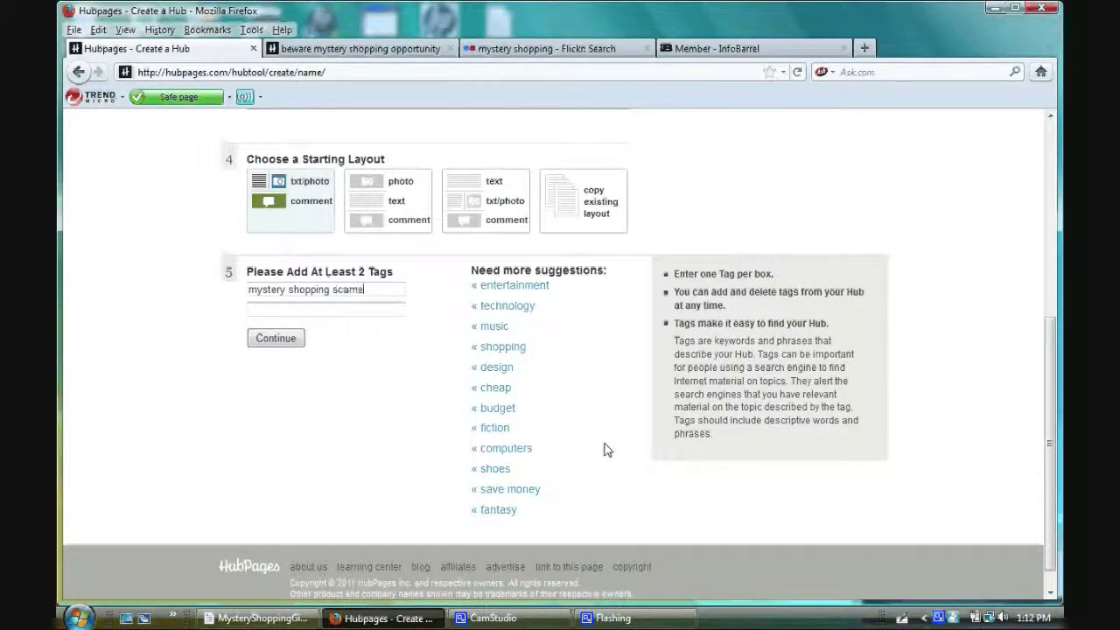
pyautogui.press('Tab')
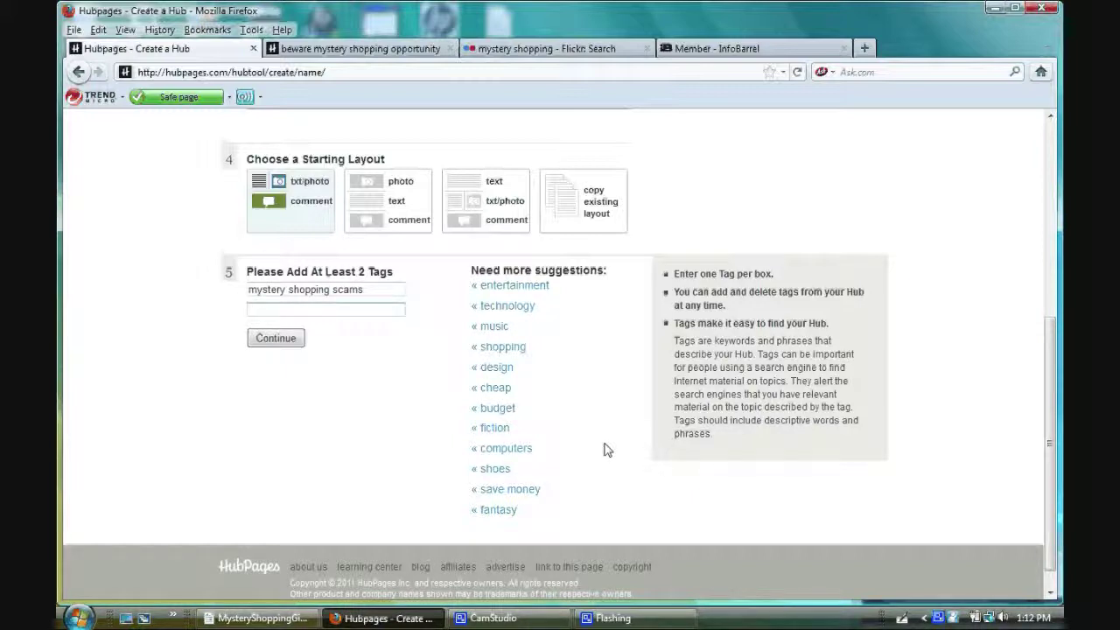
pyautogui.write('ystery ')
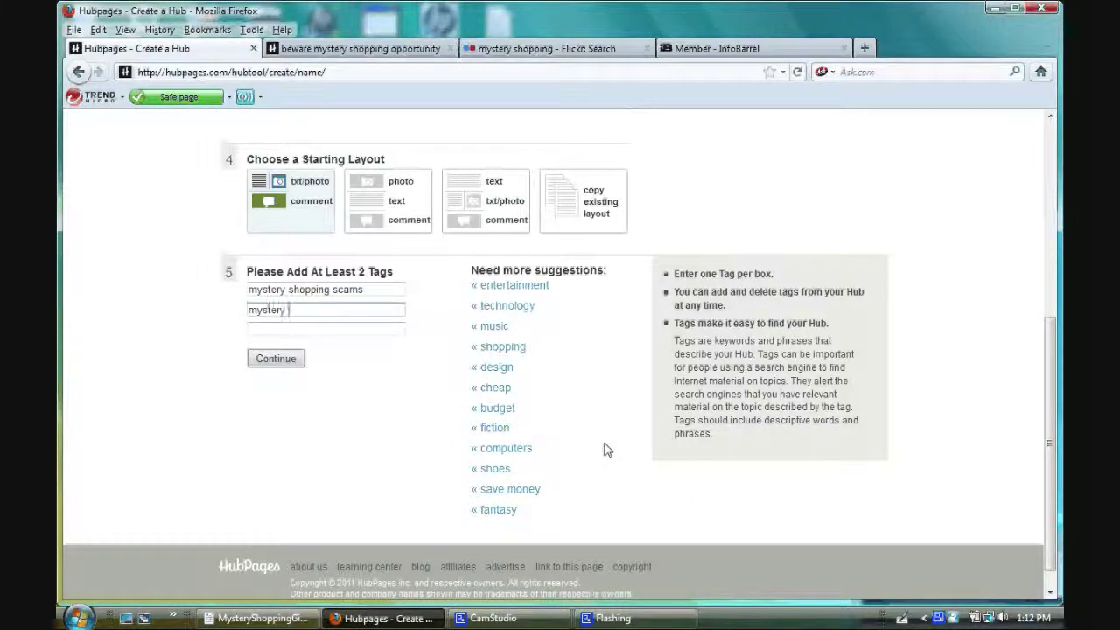
pyautogui.write('shopping')
pyautogui.press('Tab')
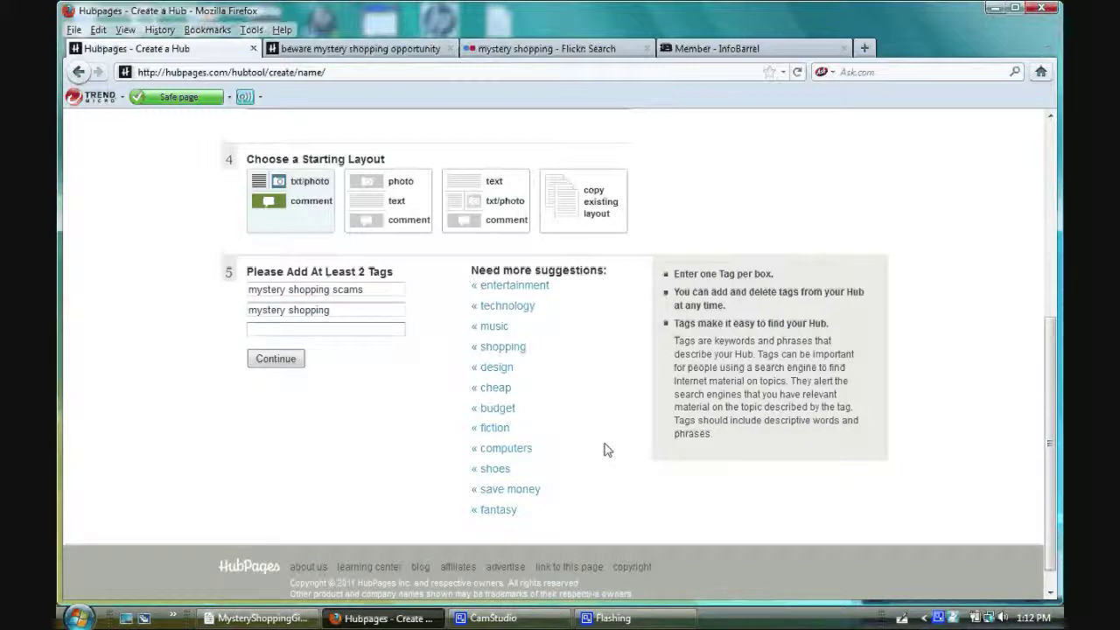
pyautogui.write('get paid to')
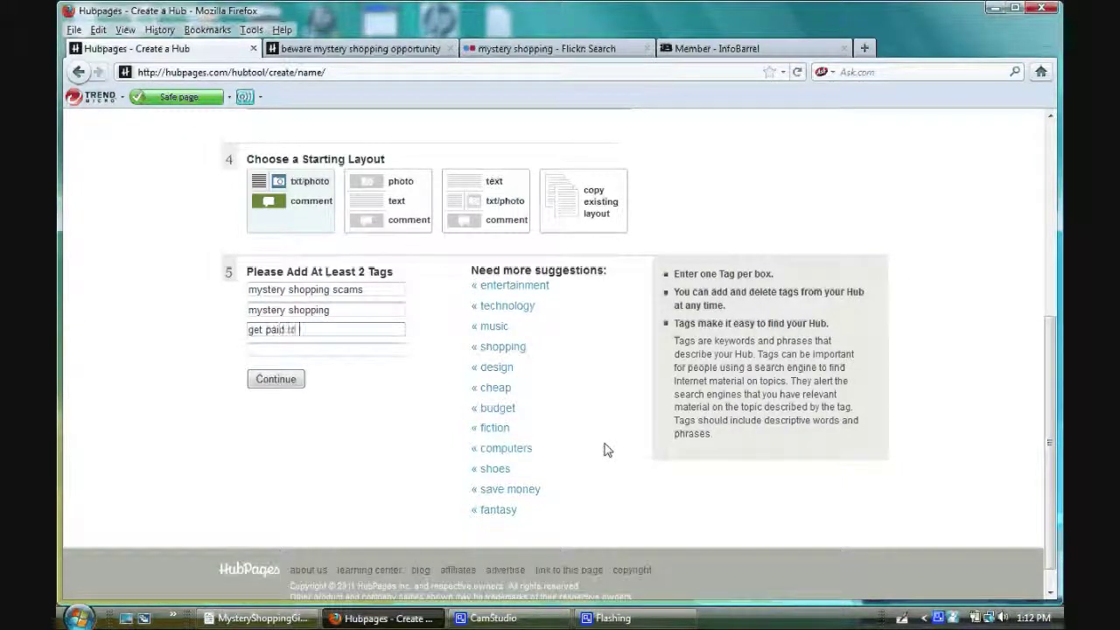
pyautogui.write(' shop')
# Step: Submit the Hub details and continue past the quality notice to the Hub editor
pyautogui.click(275, 379)
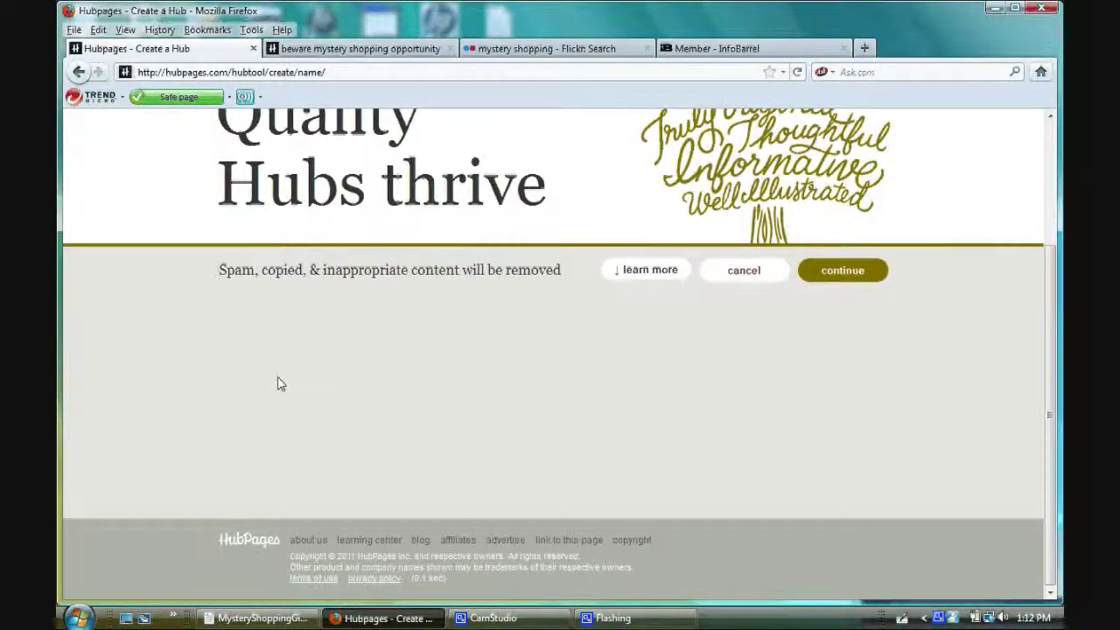
pyautogui.scroll(3, 967, 295)
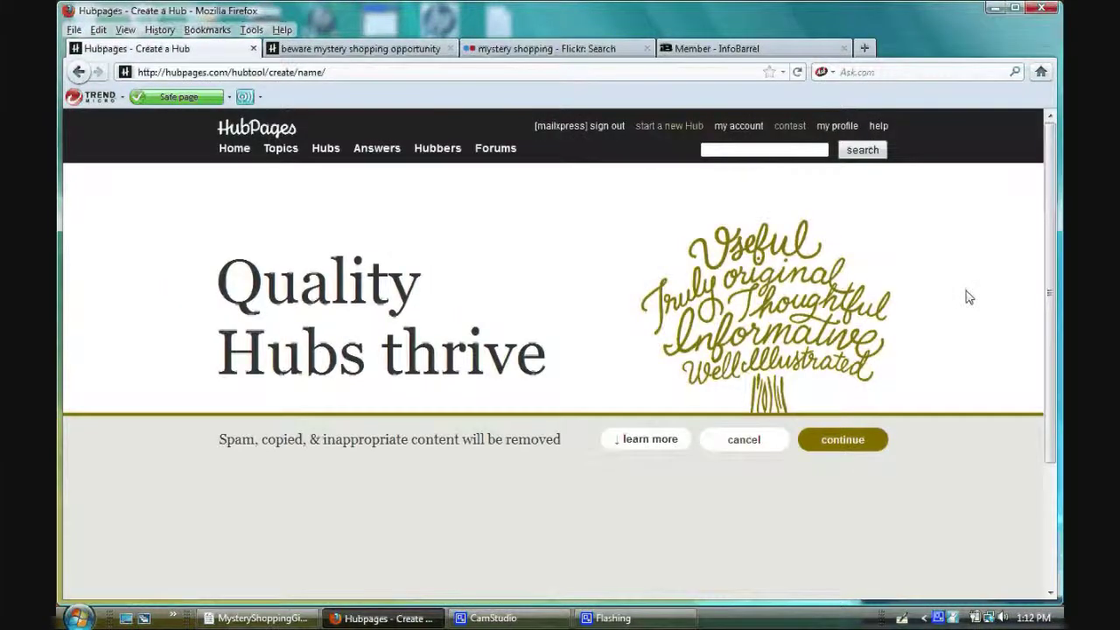
pyautogui.scroll(-2, 945, 311)
pyautogui.click(853, 351)
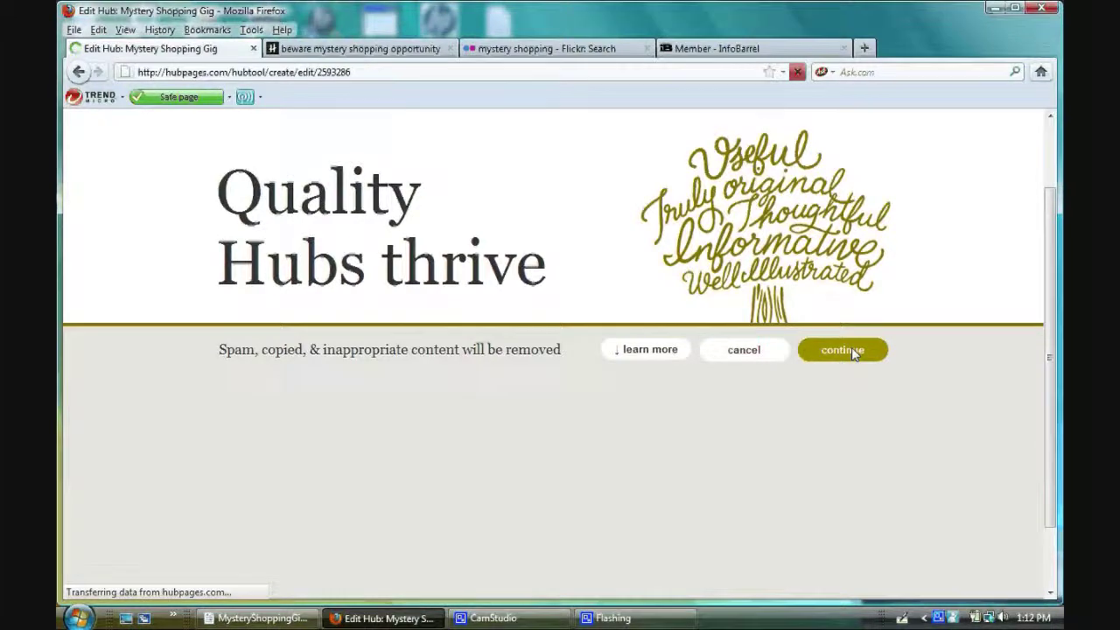
# Step: Switch to the MysteryShoppingGigs document in WordPad and copy the text from "Bonus Tip:" through the end
pyautogui.click(253, 619)
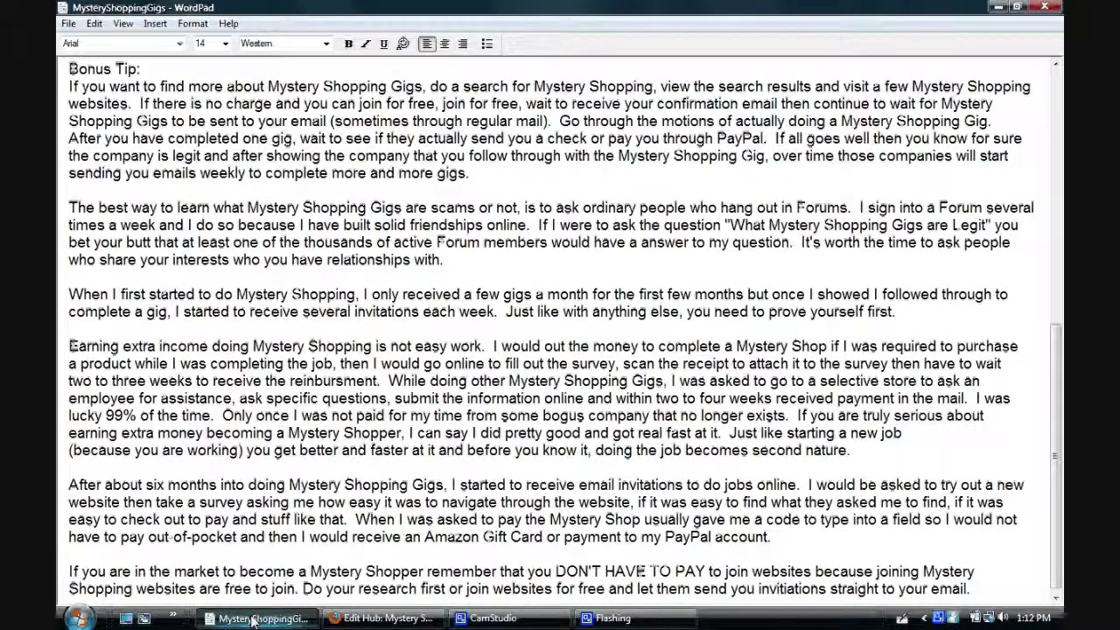
pyautogui.moveTo(69, 66); pyautogui.dragTo(108, 86)
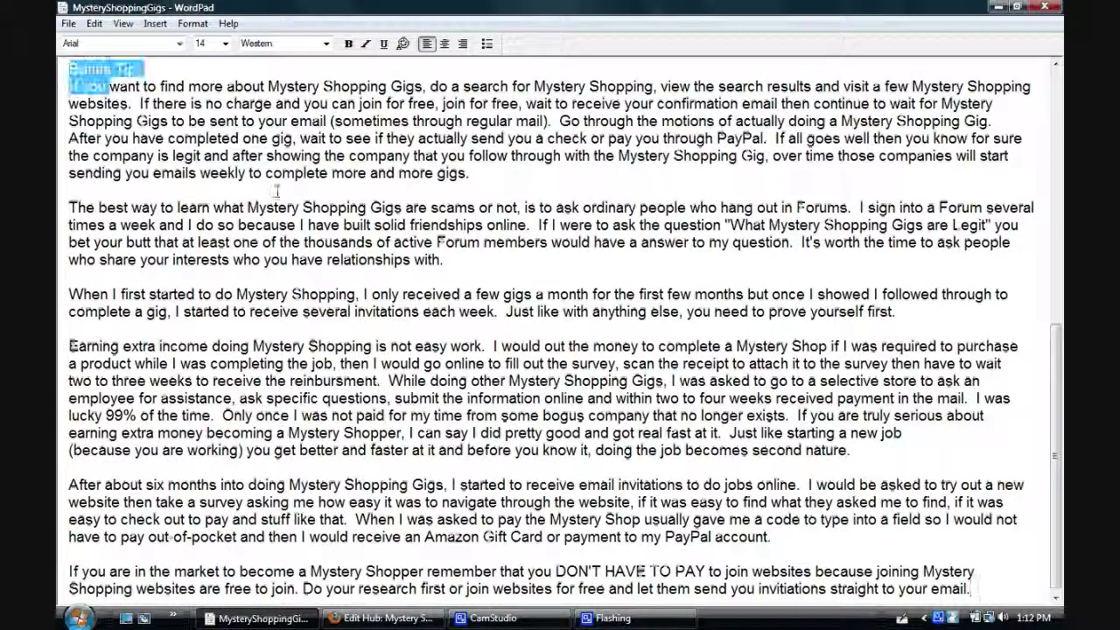
pyautogui.moveTo(277, 191); pyautogui.dragTo(763, 624)
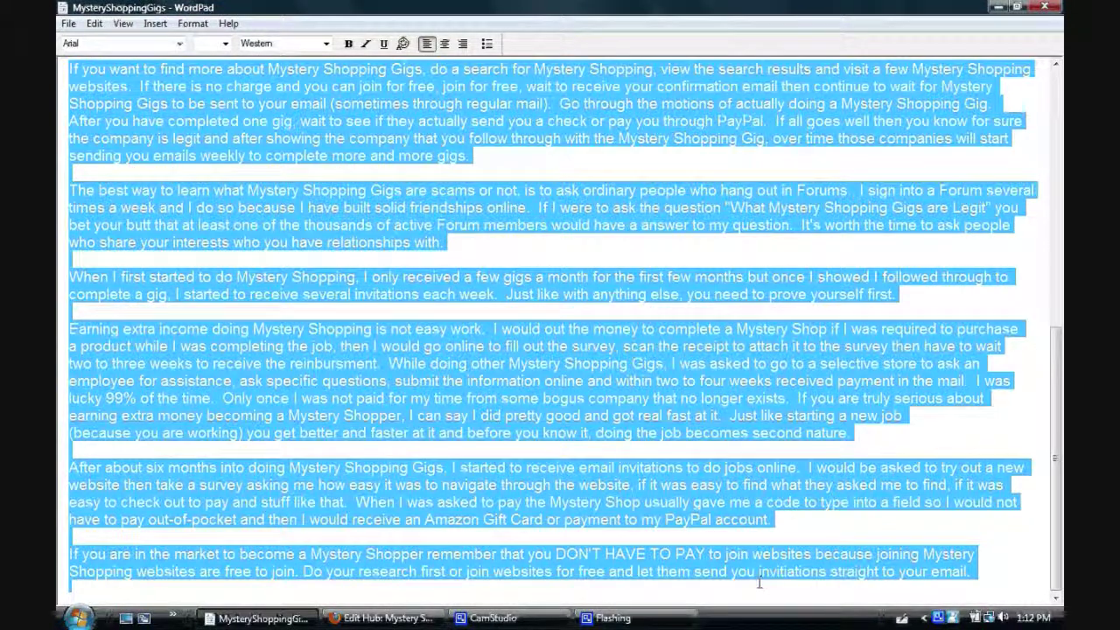
pyautogui.rightClick(525, 348)
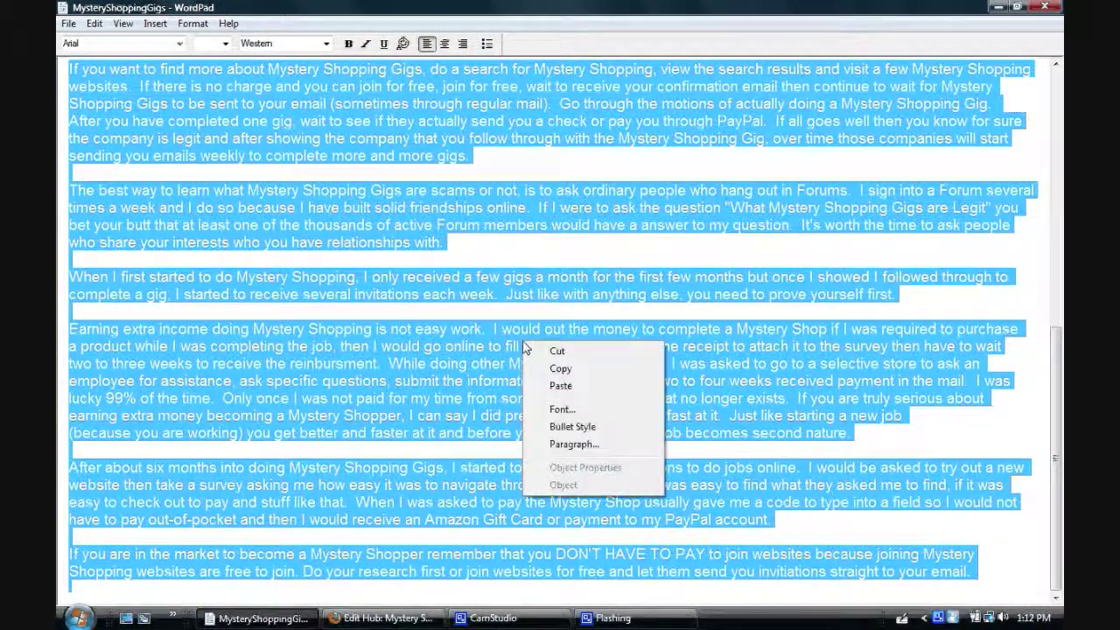
pyautogui.click(560, 368)
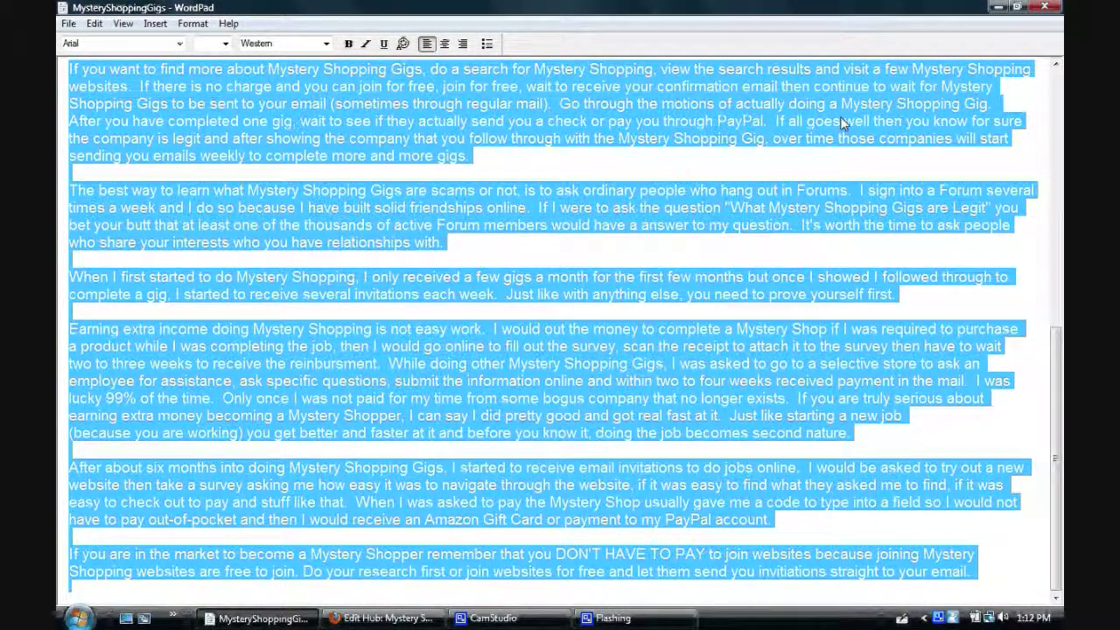
# Step: Switch back to Firefox and set the comments capsule to require approval and allow only signed-in users to post, saving the settings
pyautogui.hotkey('alt', 'Tab')
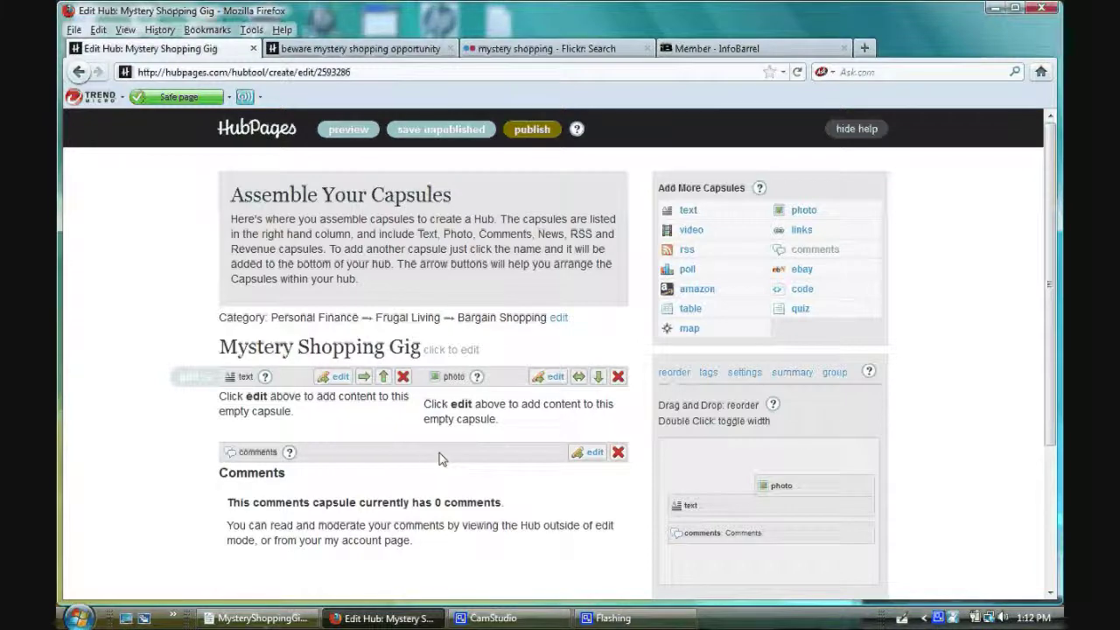
pyautogui.click(590, 453)
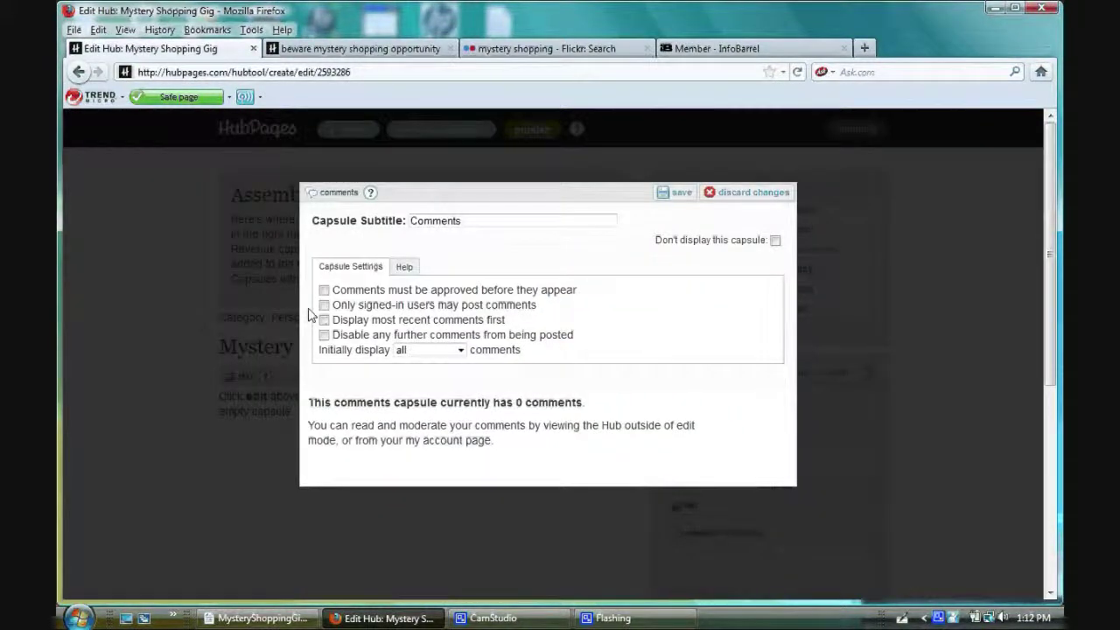
pyautogui.click(324, 290)
pyautogui.click(325, 305)
pyautogui.click(670, 192)
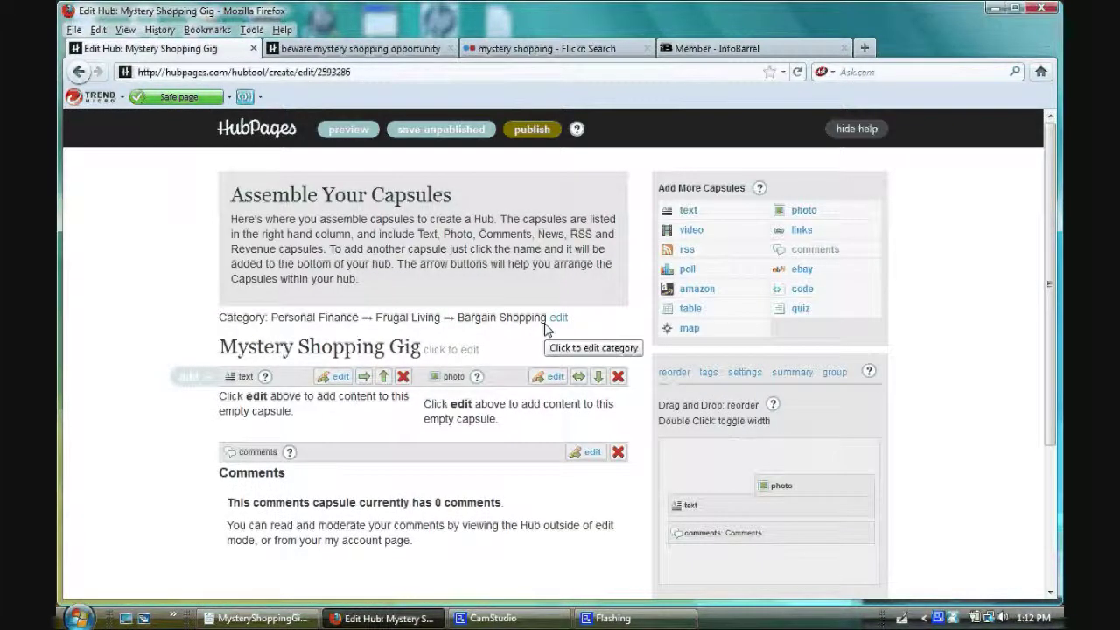
# Step: Open the empty text capsule for editing and give it the subtitle "Is Mystery Shopping Scam?"
pyautogui.scroll(-2, 644, 328)
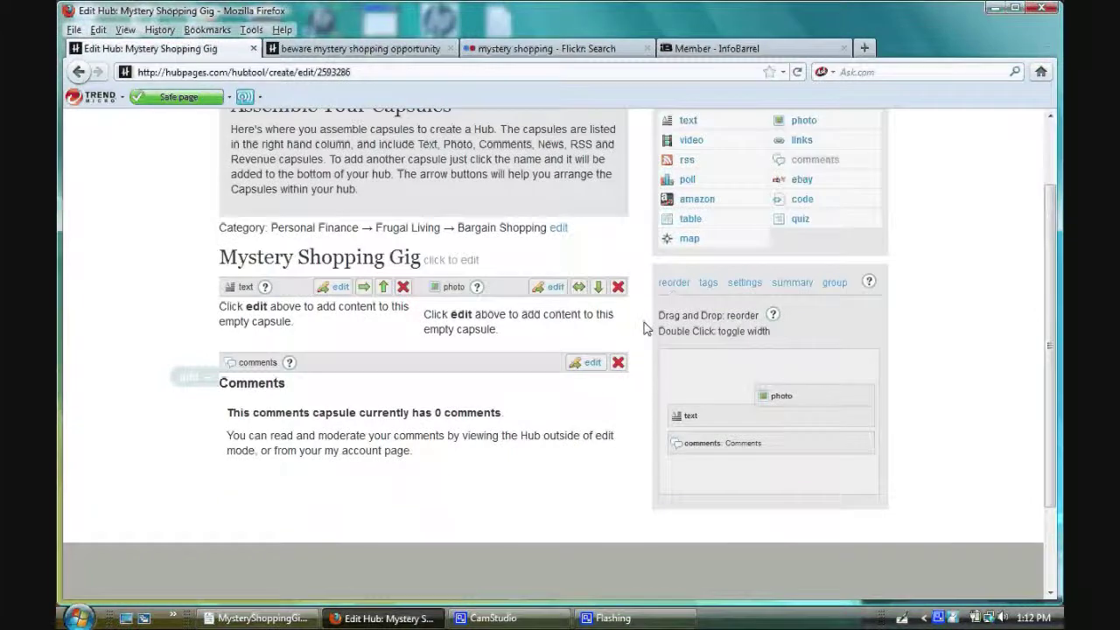
pyautogui.click(325, 290)
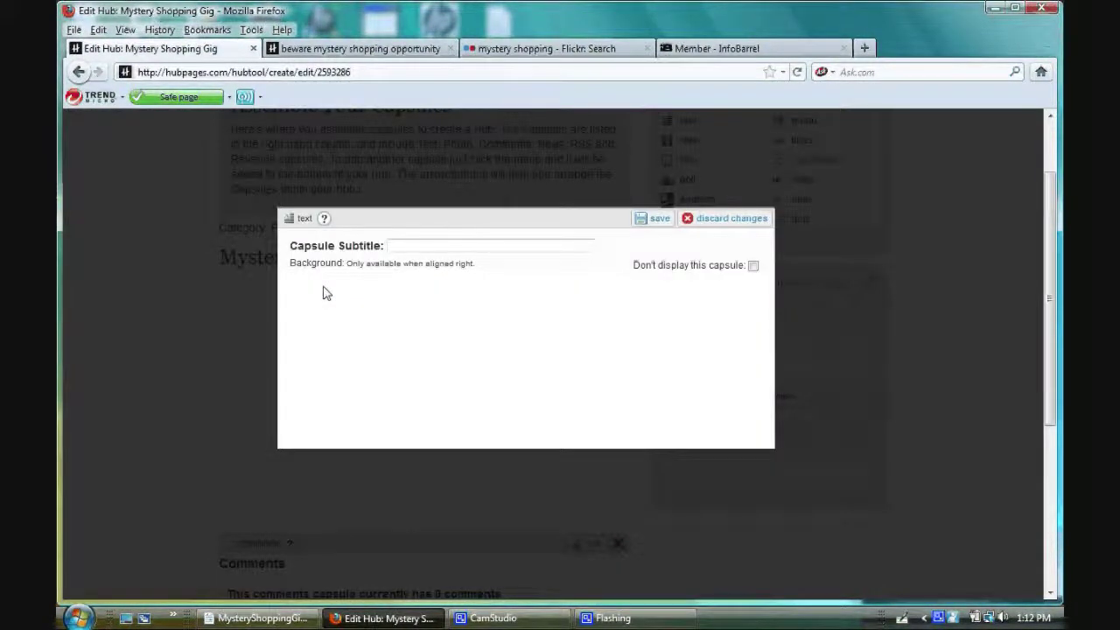
pyautogui.click(463, 225)
pyautogui.write('Myst')
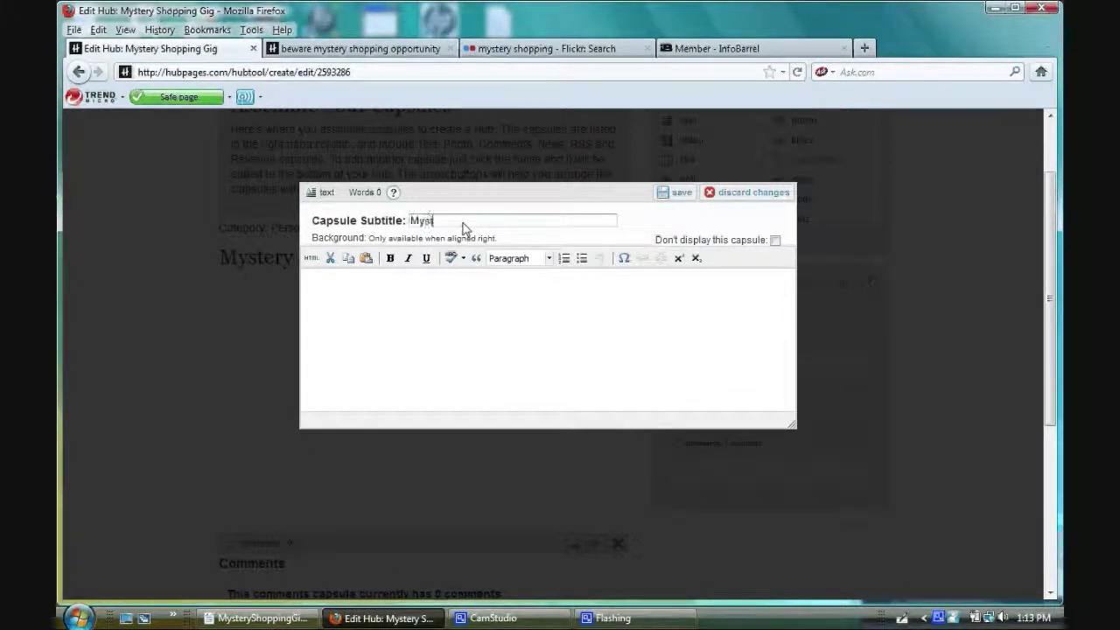
pyautogui.write('ery Shopping')
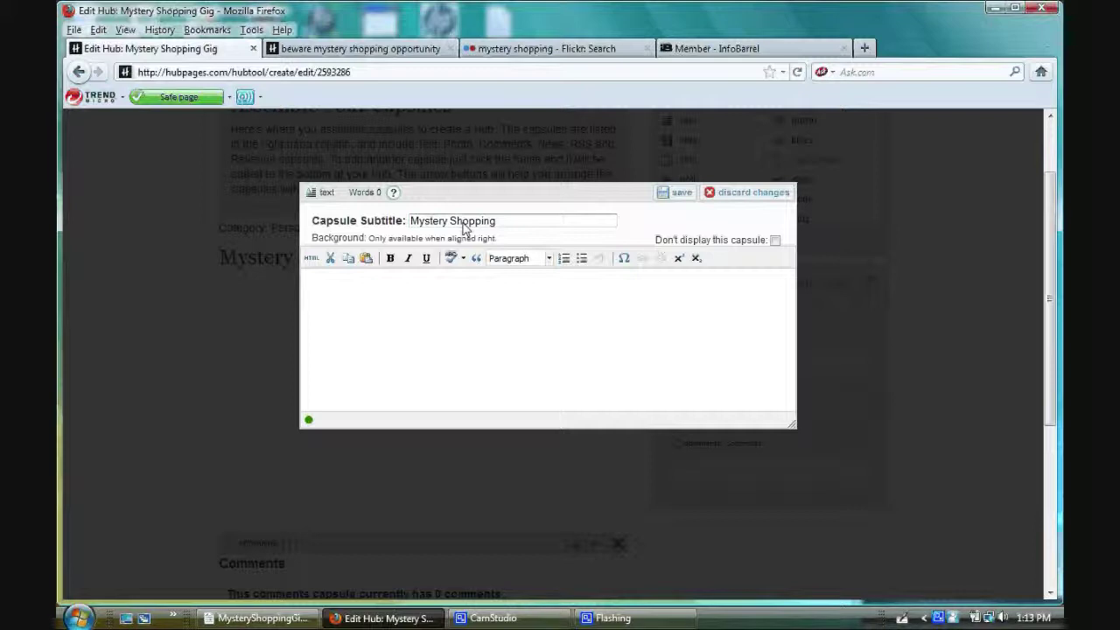
pyautogui.write('Scam?')
pyautogui.click(412, 221)
pyautogui.write('Is')
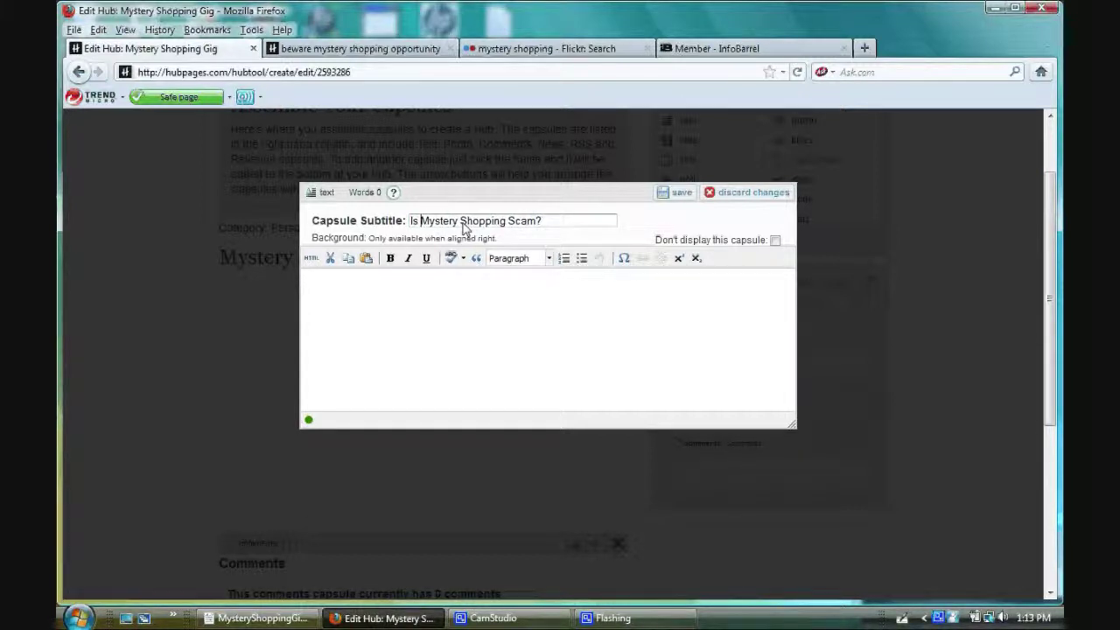
# Step: Paste the copied article text into the body of the text capsule
pyautogui.click(401, 307)
pyautogui.rightClick(401, 306)
pyautogui.click(437, 367)
# Step: Insert two line breaks after the "Bonus Tip:" heading at the start of the pasted text
pyautogui.scroll(3, 787, 324)
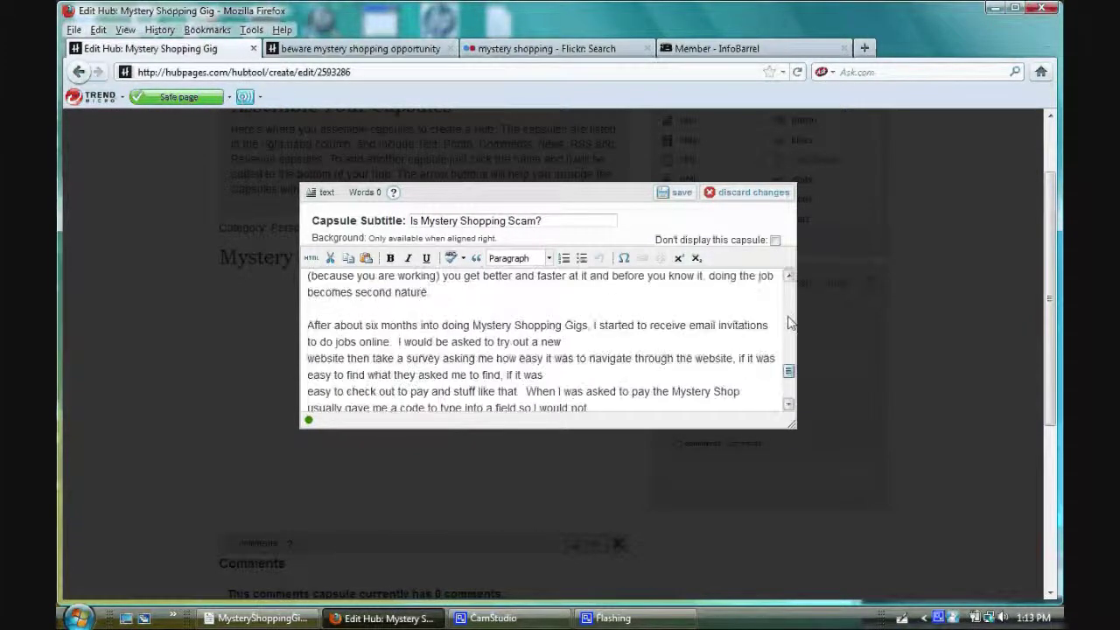
pyautogui.scroll(5, 385, 288)
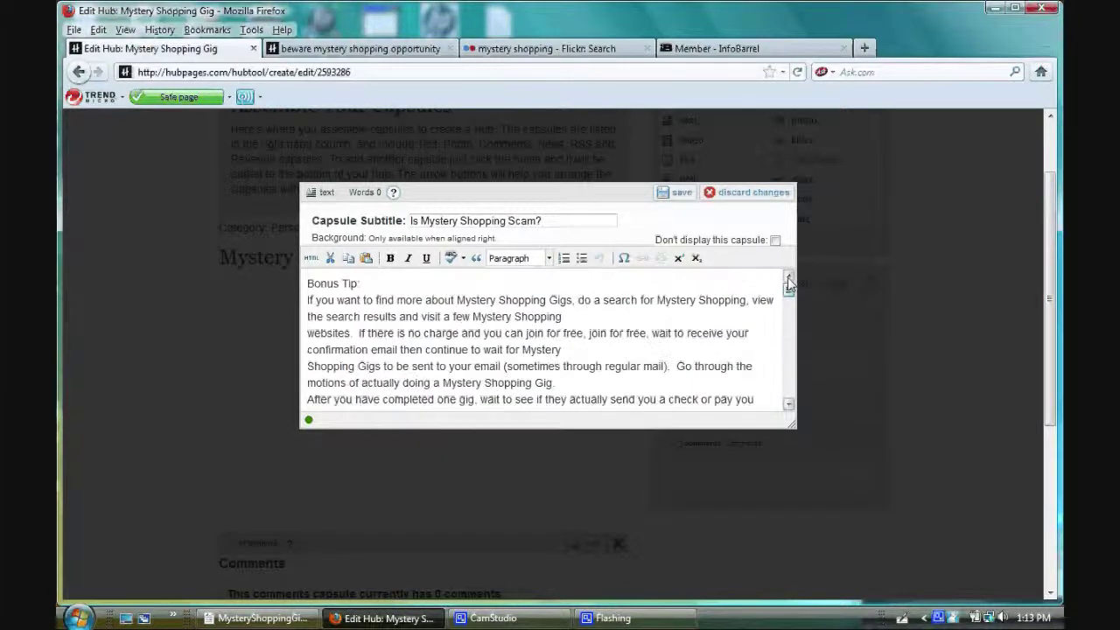
pyautogui.click(385, 289)
pyautogui.press('Return')
pyautogui.press('Return')
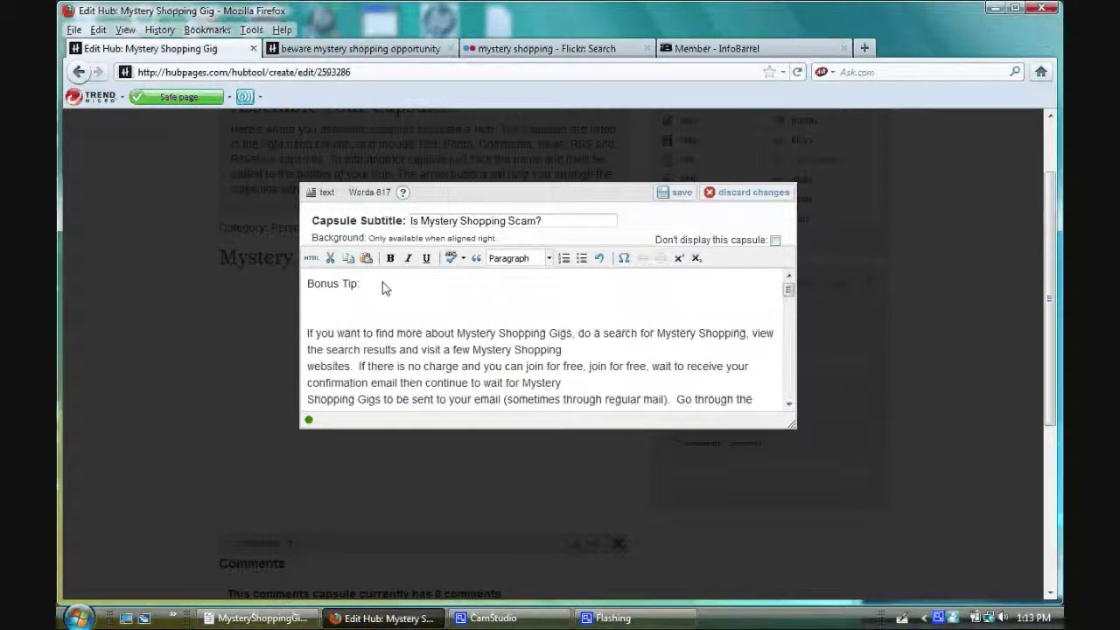
# Step: Redo the line breaks after "Bonus Tip:" so a single blank line separates it from the first paragraph
pyautogui.press('BackSpace')
pyautogui.press('BackSpace')
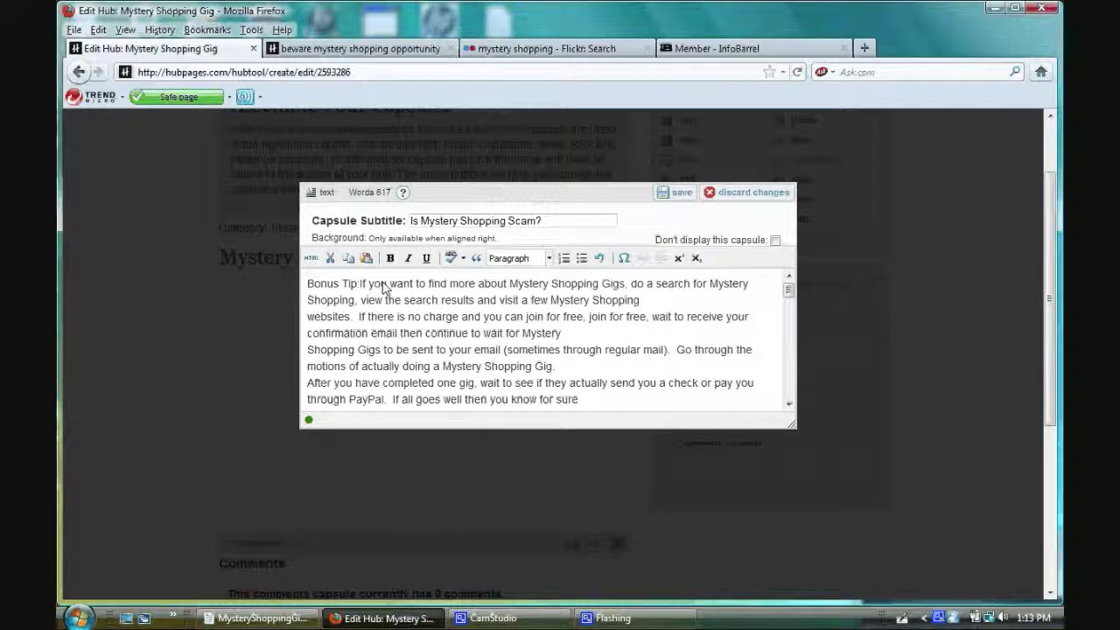
pyautogui.press('Return')
pyautogui.press('BackSpace')
pyautogui.press('Return')
pyautogui.press('Return')
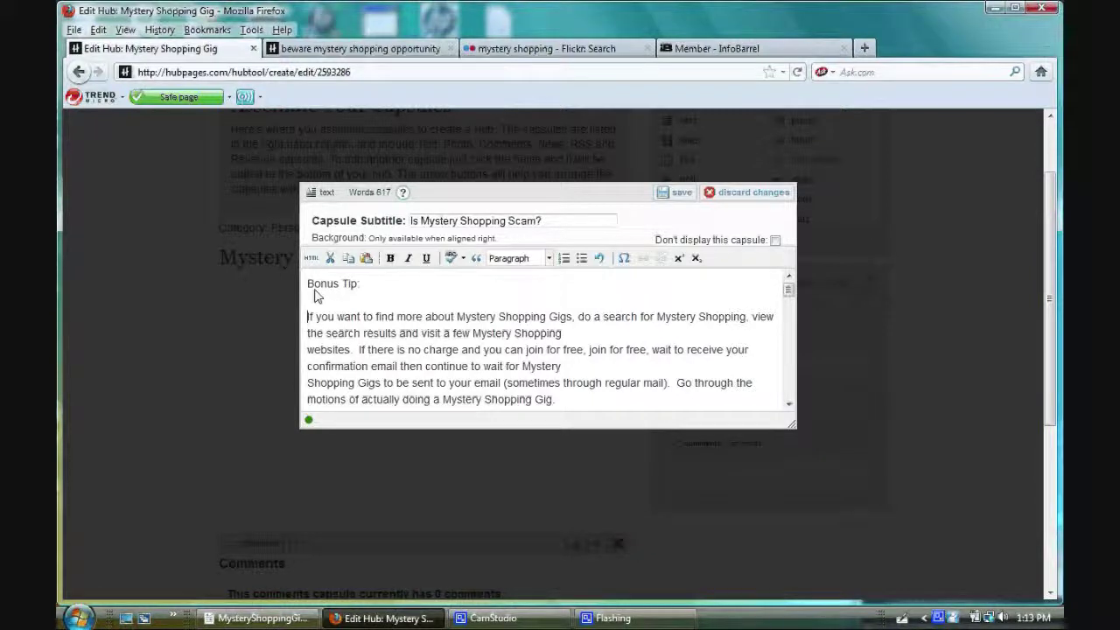
# Step: Make the "Bonus Tip:" heading bold
pyautogui.moveTo(317, 291); pyautogui.dragTo(369, 292)
pyautogui.click(390, 258)
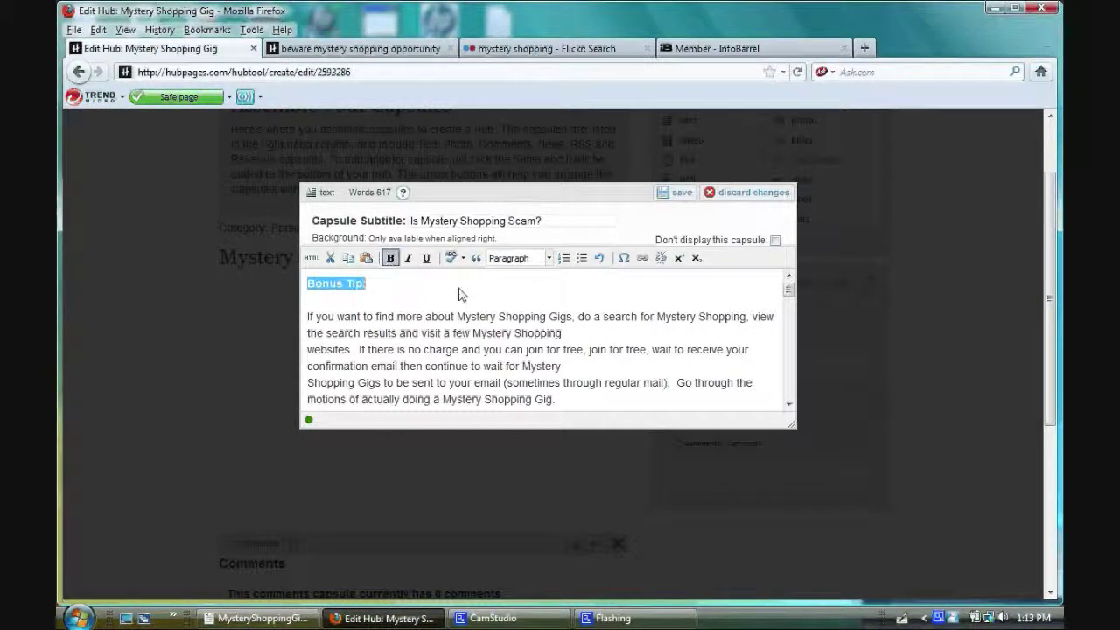
pyautogui.click(562, 319)
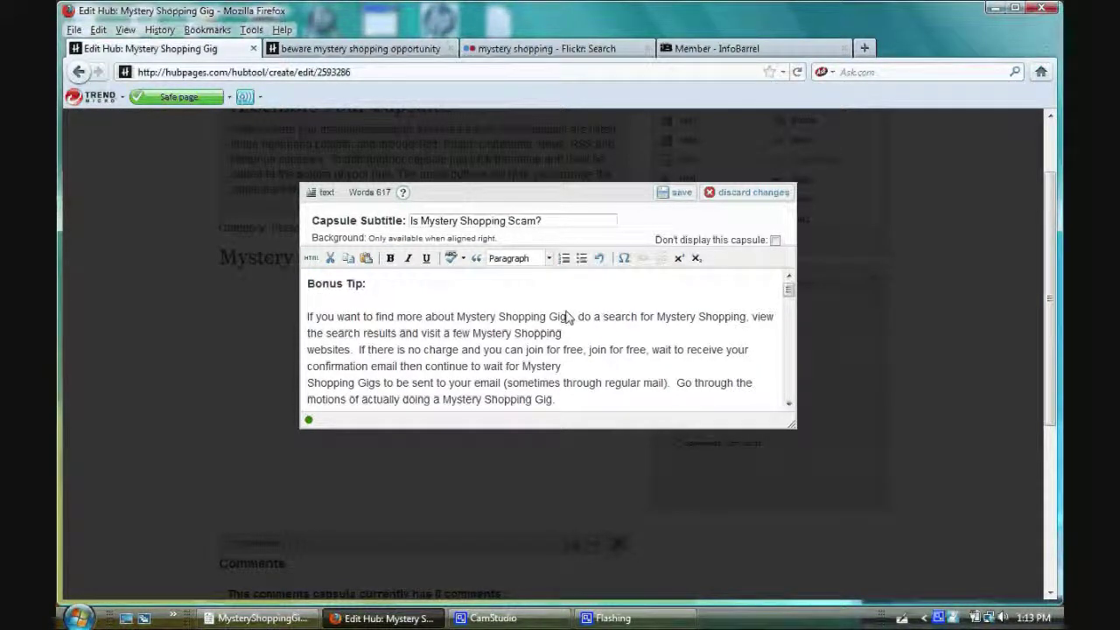
# Step: Remove the stray line breaks before "websites" and "Shopping Gigs to be sent" in the first paragraph
pyautogui.click(308, 353)
pyautogui.press('BackSpace')
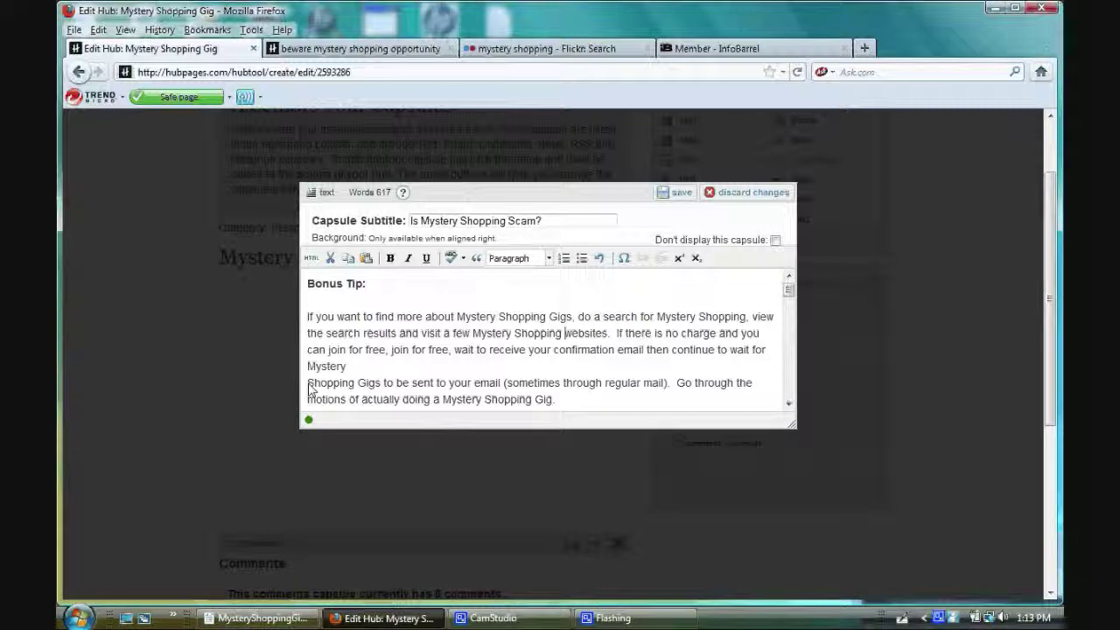
pyautogui.click(307, 382)
pyautogui.press('BackSpace')
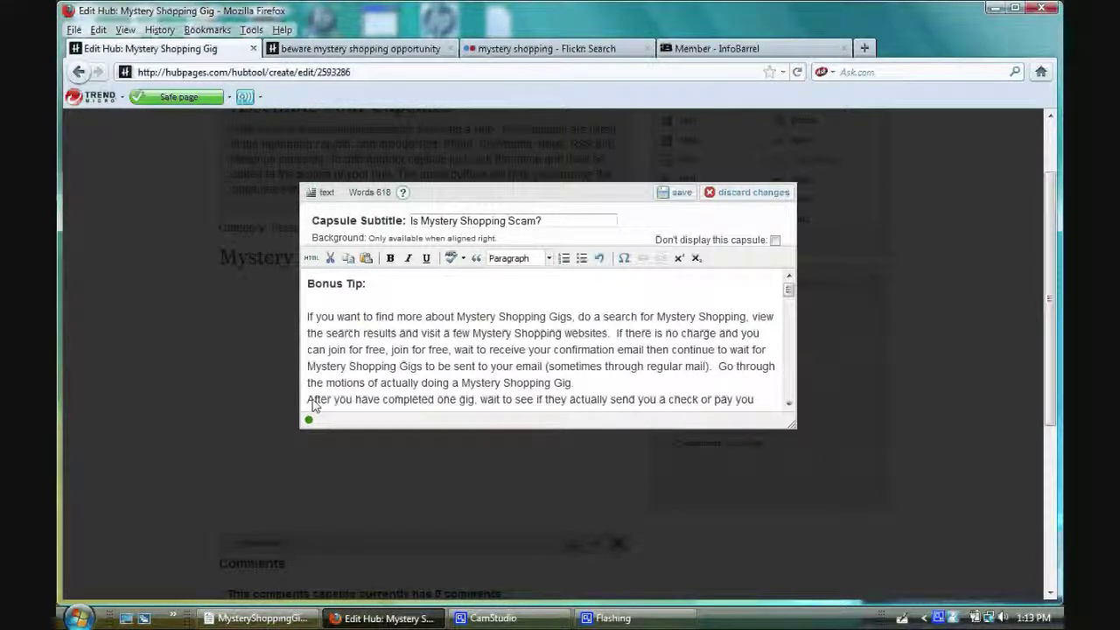
# Step: Check the original text in WordPad and, back in Firefox, remove the line breaks before "After you have completed" and "the company is legit"
pyautogui.click(788, 302)
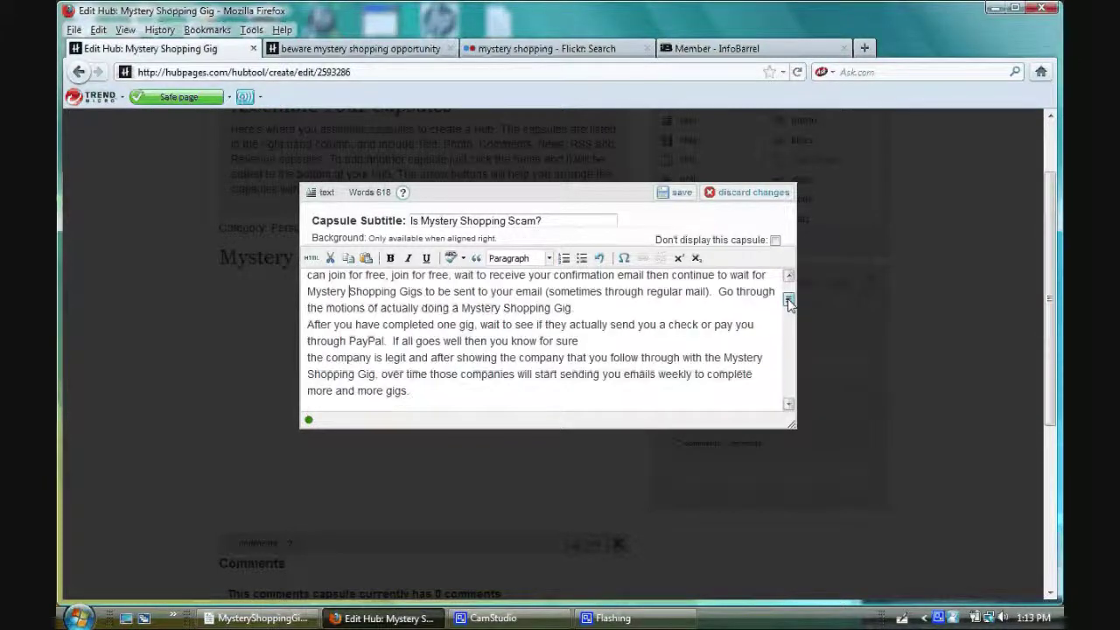
pyautogui.click(309, 330)
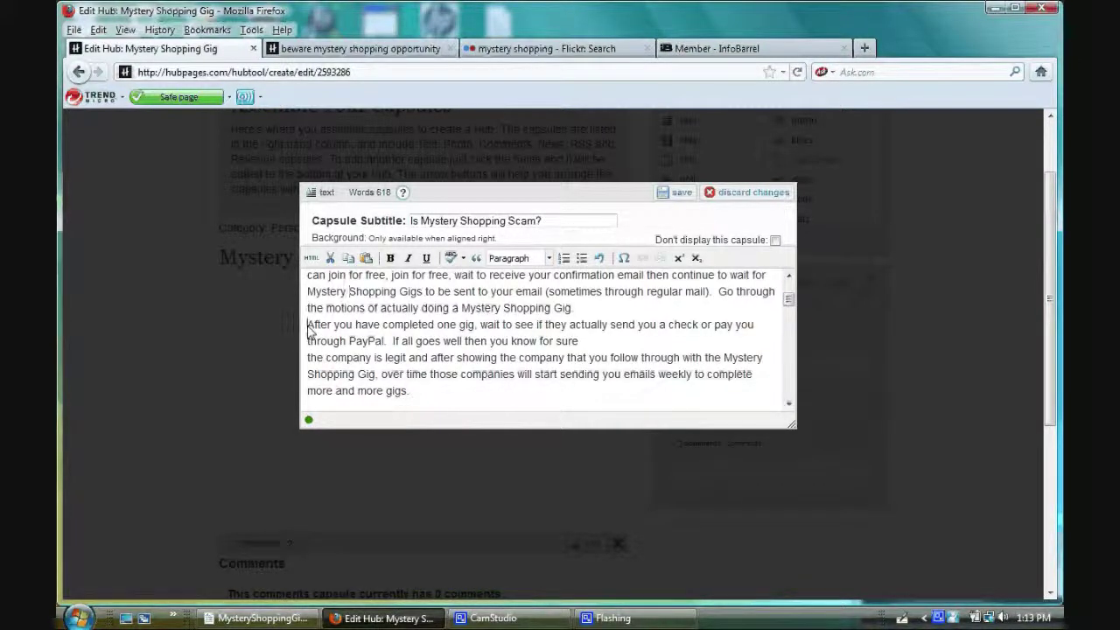
pyautogui.click(263, 618)
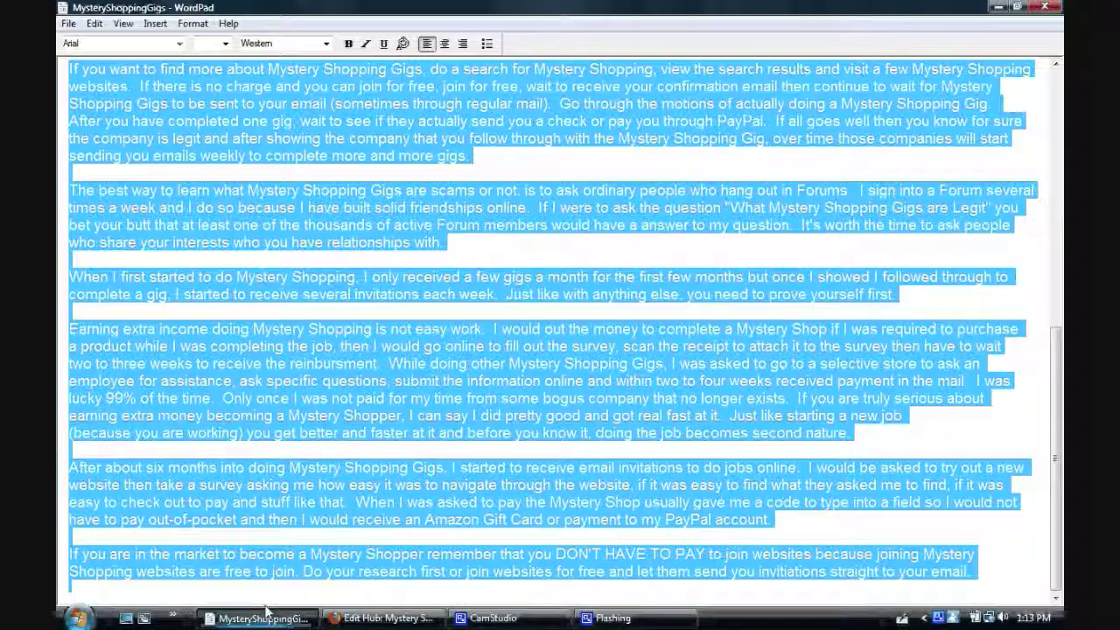
pyautogui.click(278, 310)
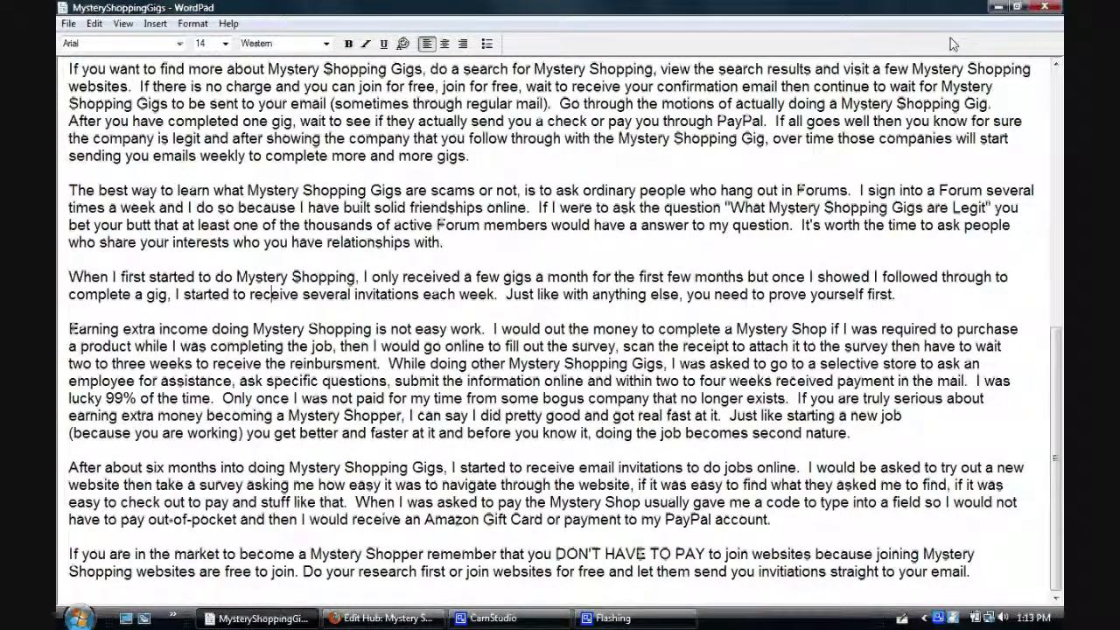
pyautogui.hotkey('alt', 'Tab')
pyautogui.press('BackSpace')
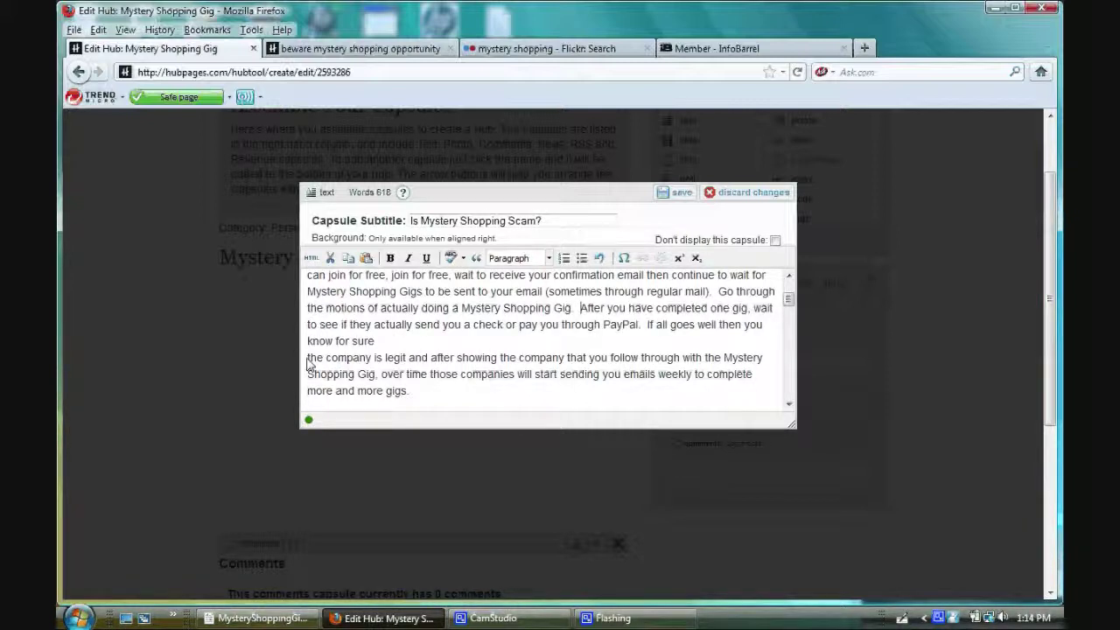
pyautogui.click(308, 360)
pyautogui.press('BackSpace')
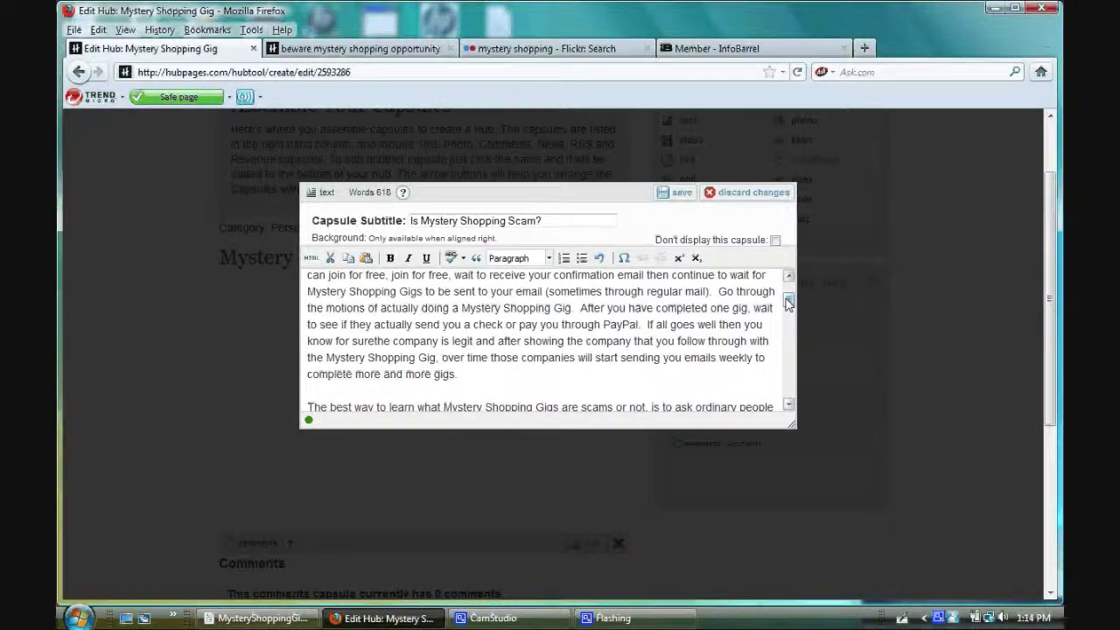
# Step: Join the broken lines of the paragraph "The best way to learn" at "times a week", "bet your butt" and "who share your interests"
pyautogui.moveTo(788, 302); pyautogui.dragTo(786, 315)
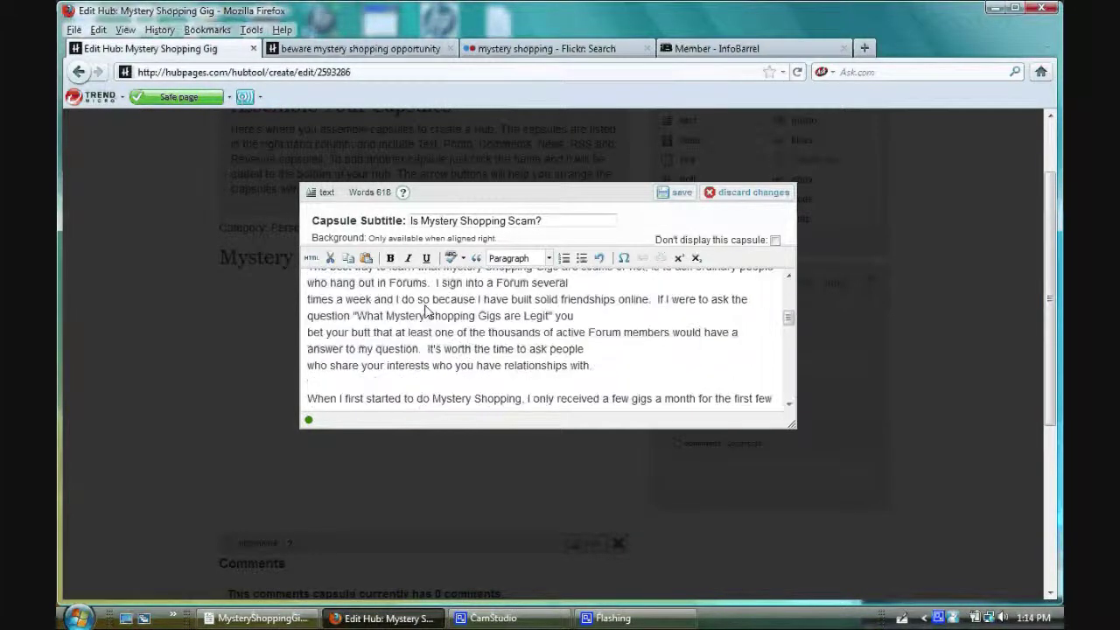
pyautogui.click(308, 299)
pyautogui.press('BackSpace')
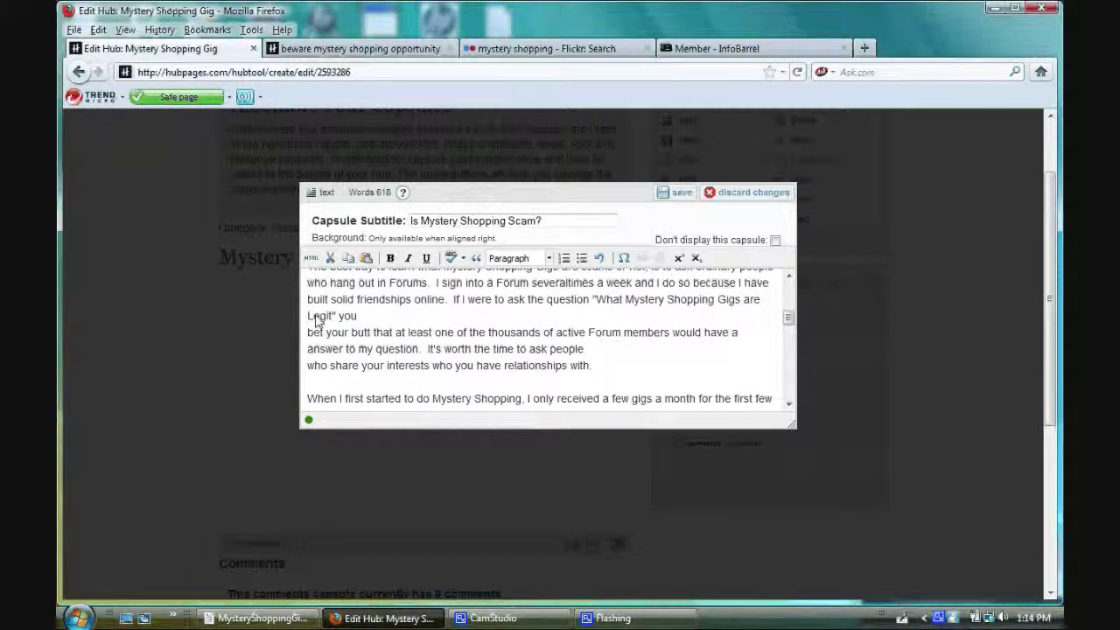
pyautogui.click(309, 338)
pyautogui.press('BackSpace')
pyautogui.click(309, 352)
pyautogui.press('BackSpace')
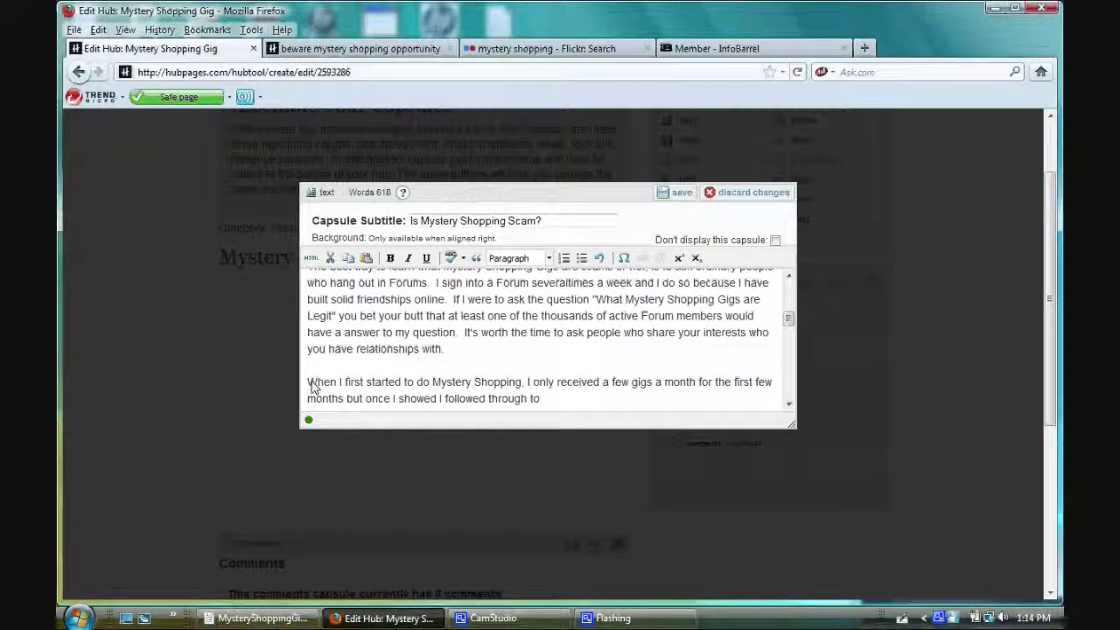
# Step: Remove the line break before "complete a gig" in the paragraph beginning "When I first started"
pyautogui.moveTo(789, 320); pyautogui.dragTo(789, 330)
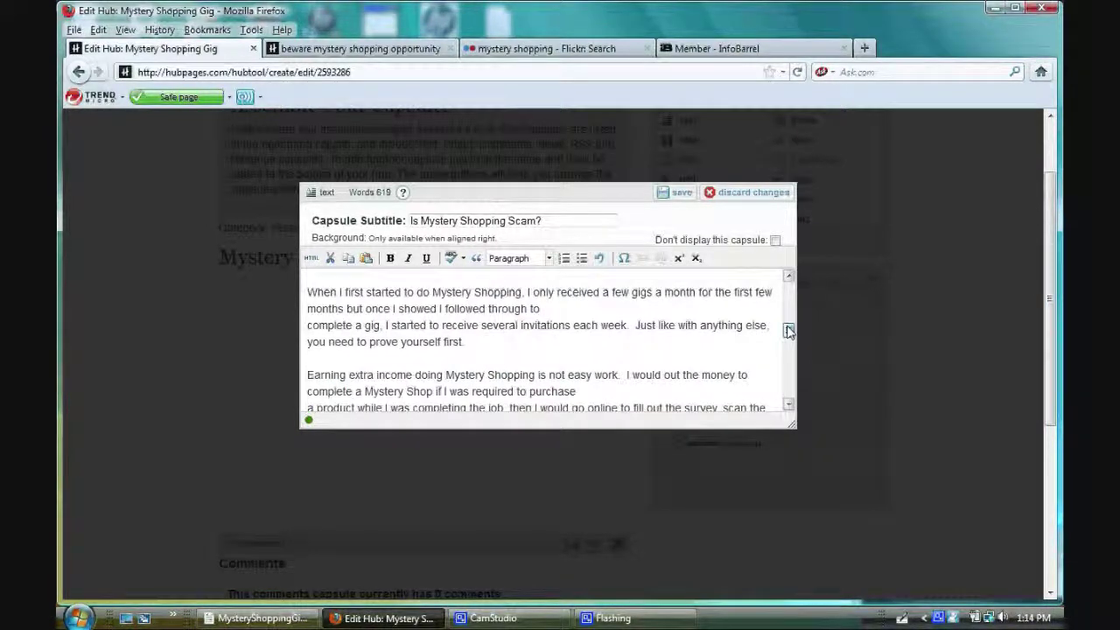
pyautogui.scroll(1, 788, 331)
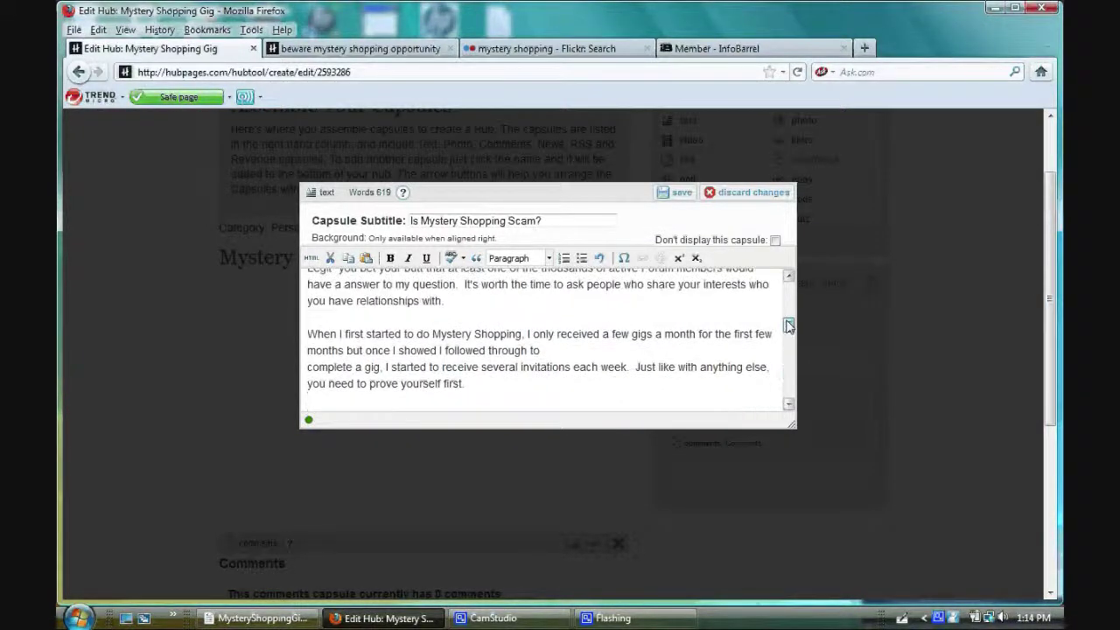
pyautogui.click(308, 368)
pyautogui.press('BackSpace')
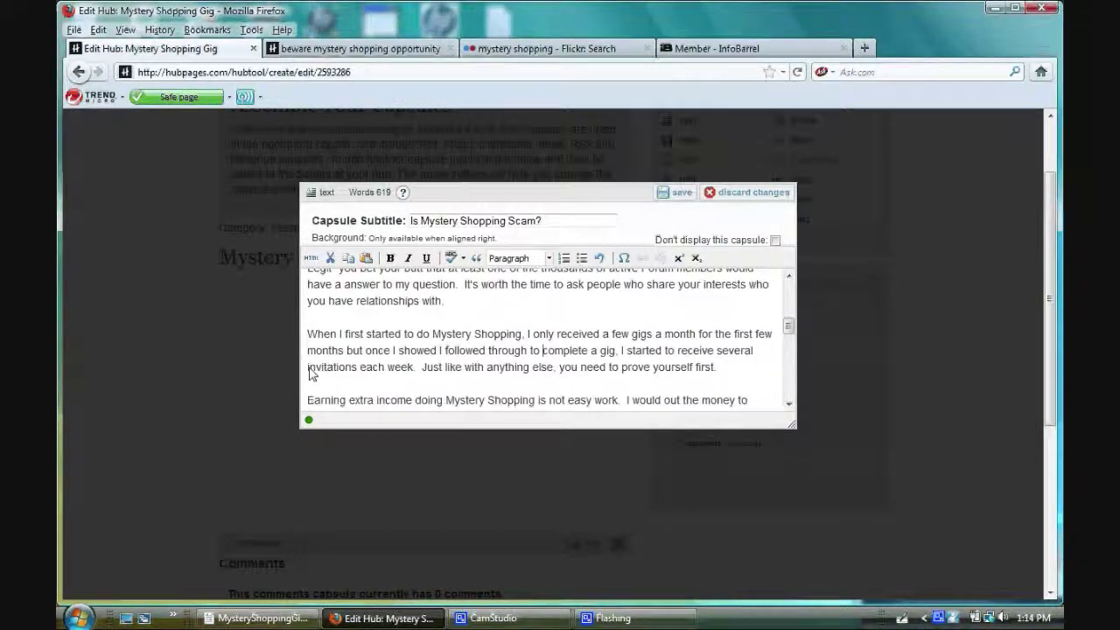
# Step: Remove the line breaks before "a product", "two to three weeks" and "employee for assistance" in the "Earning extra income" paragraph
pyautogui.scroll(-2, 748, 339)
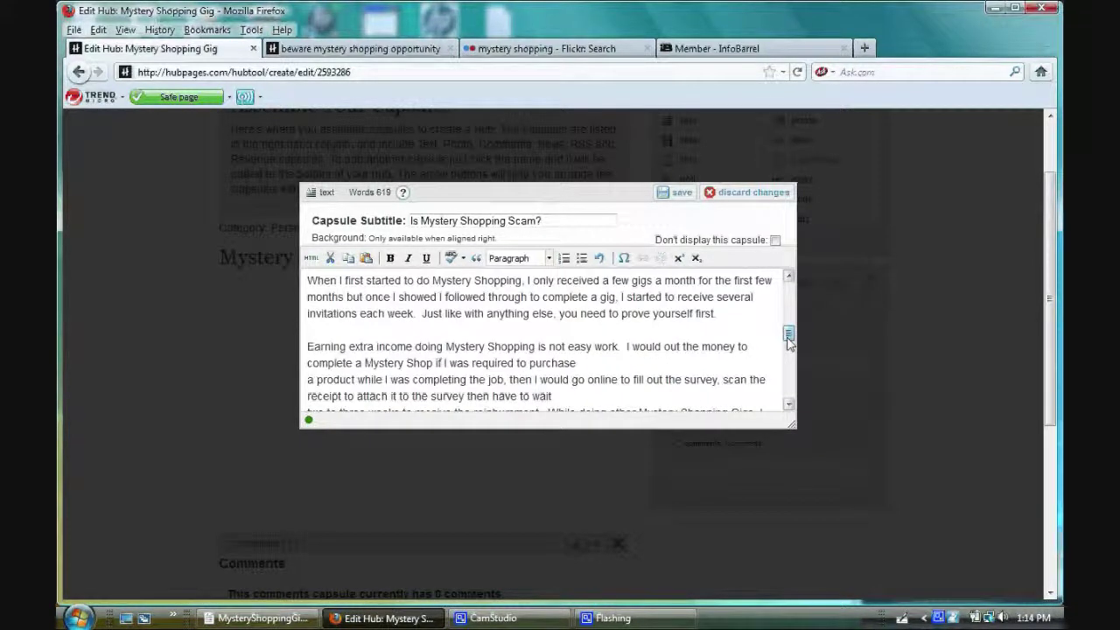
pyautogui.click(308, 341)
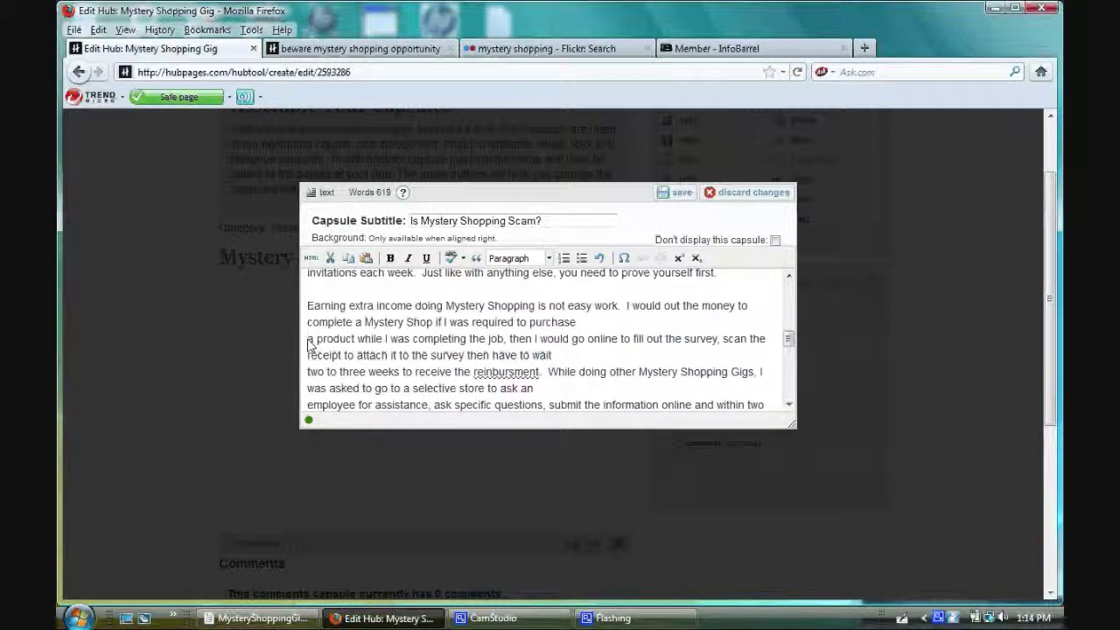
pyautogui.press('BackSpace')
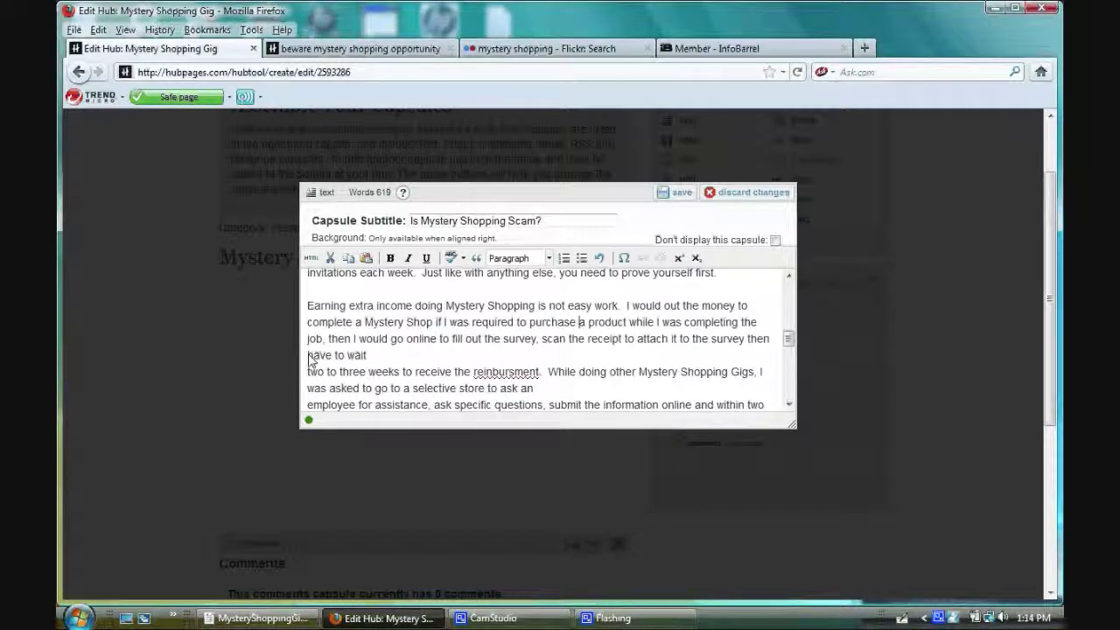
pyautogui.click(309, 371)
pyautogui.press('BackSpace')
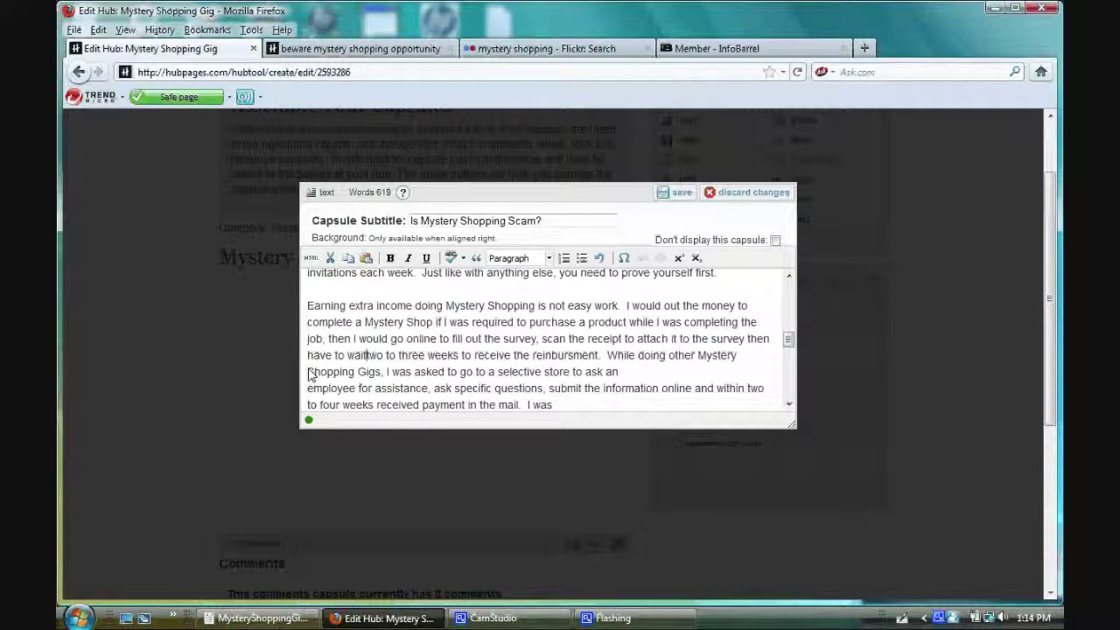
pyautogui.click(309, 389)
pyautogui.press('BackSpace')
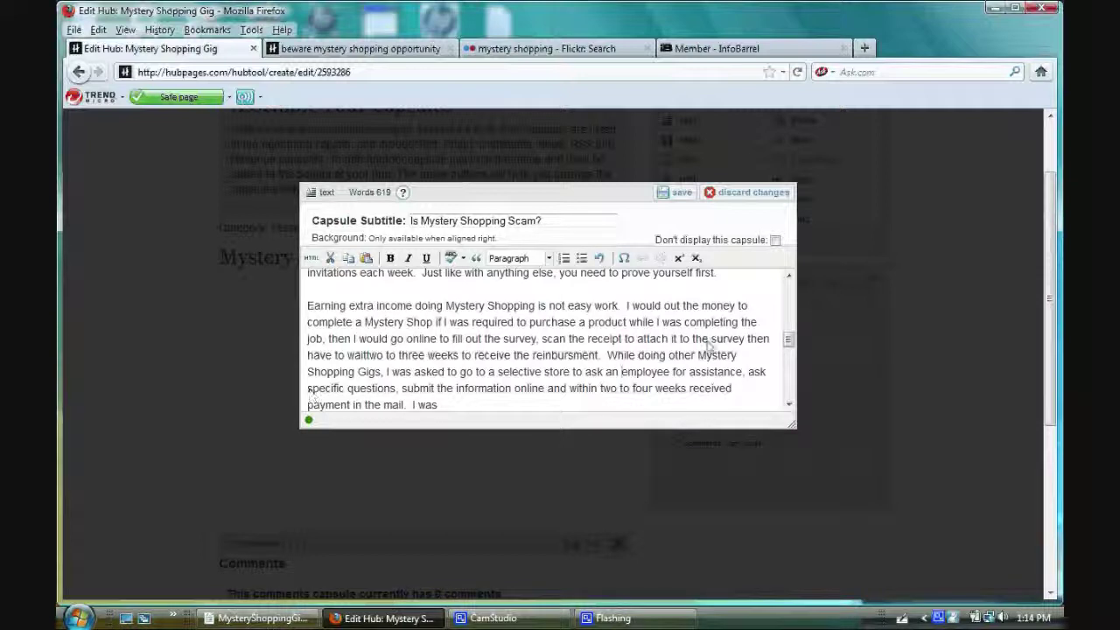
# Step: Join the remaining broken lines of the "Earning extra income" paragraph at "lucky 99%", "earning extra money" and "(because you are working)"
pyautogui.moveTo(788, 341); pyautogui.dragTo(789, 355)
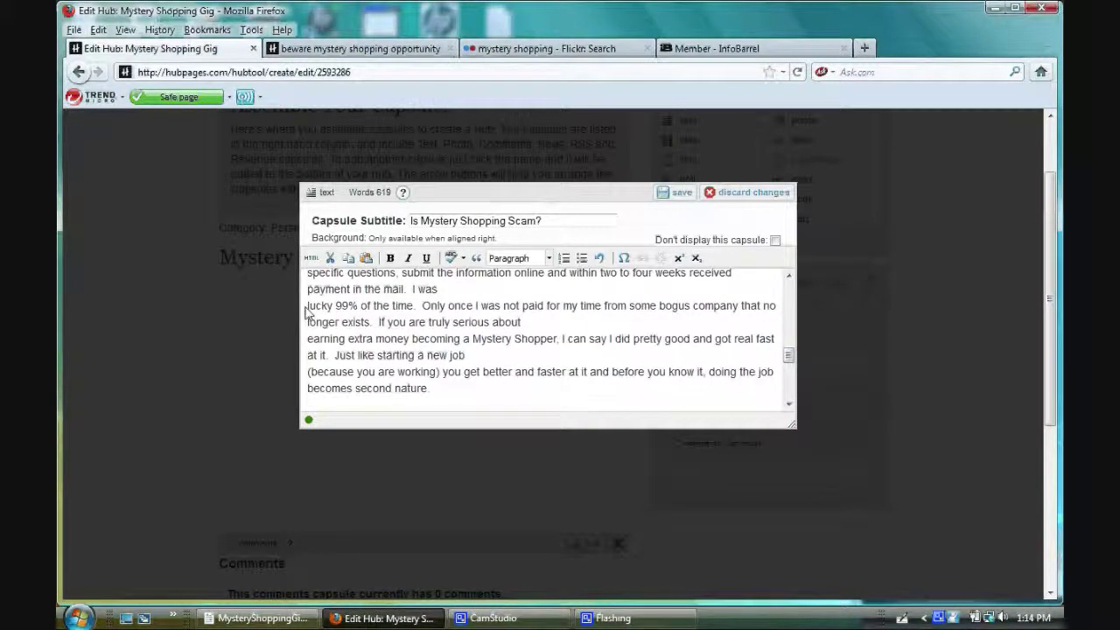
pyautogui.click(308, 306)
pyautogui.press('BackSpace')
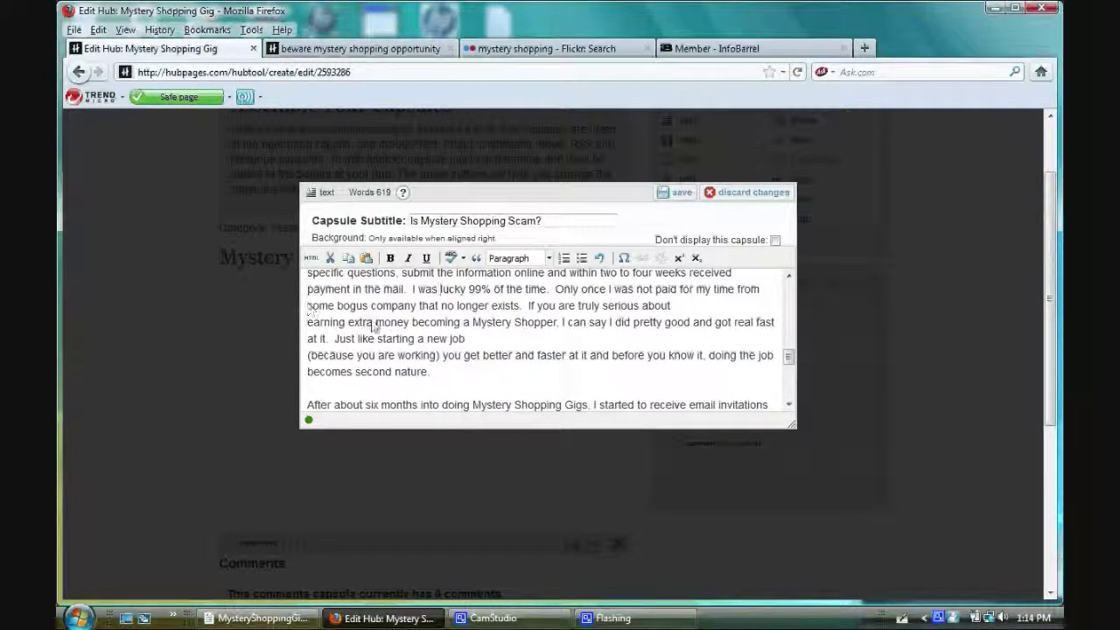
pyautogui.click(307, 323)
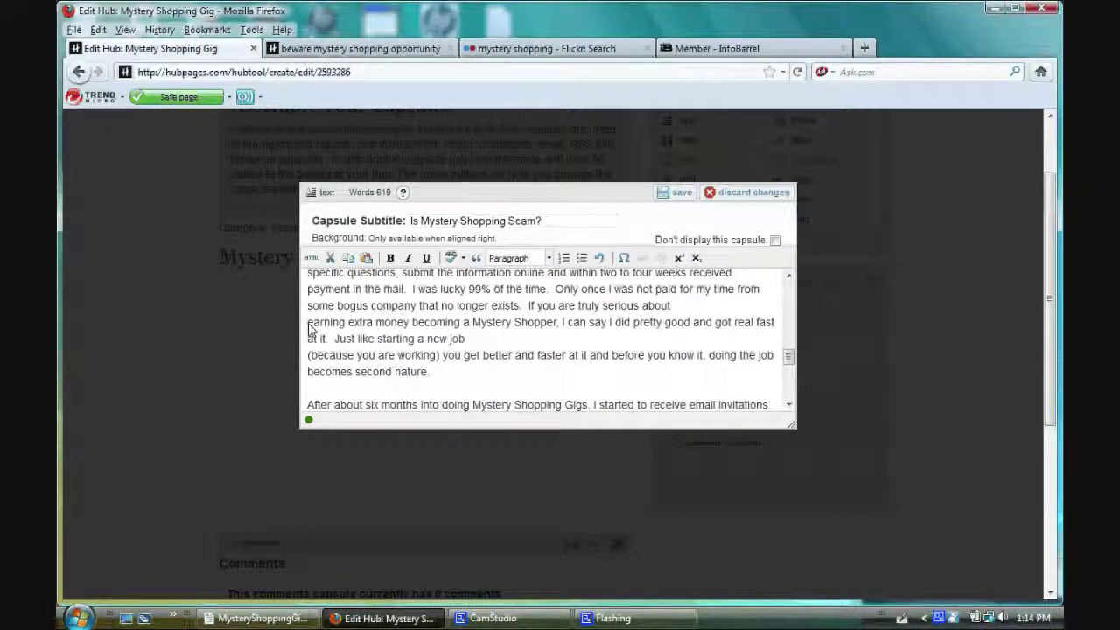
pyautogui.press('BackSpace')
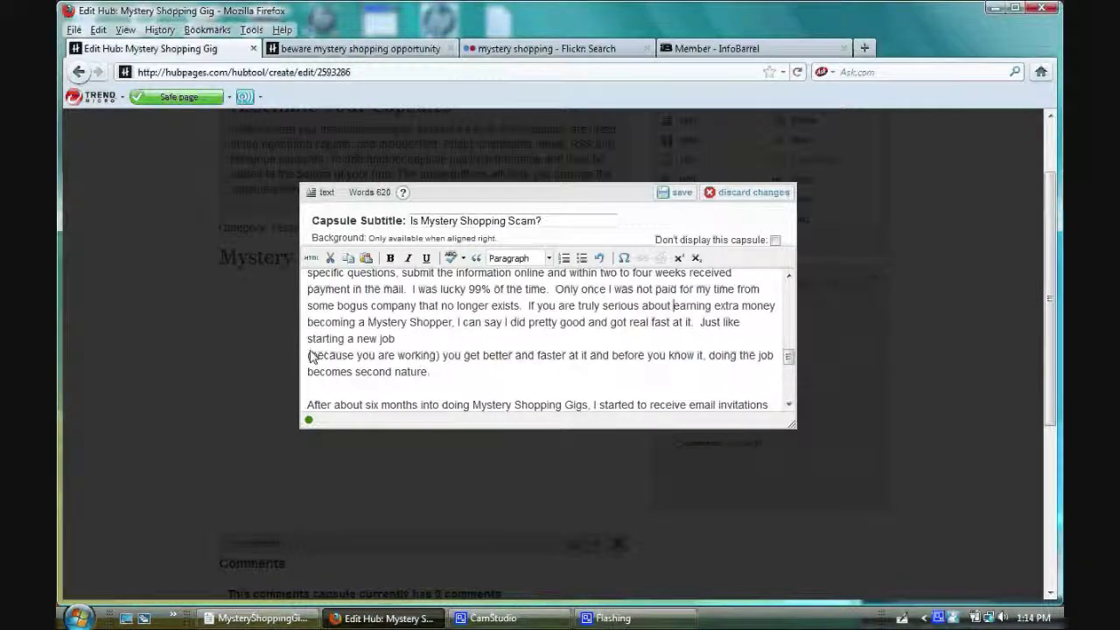
pyautogui.click(309, 359)
pyautogui.press('BackSpace')
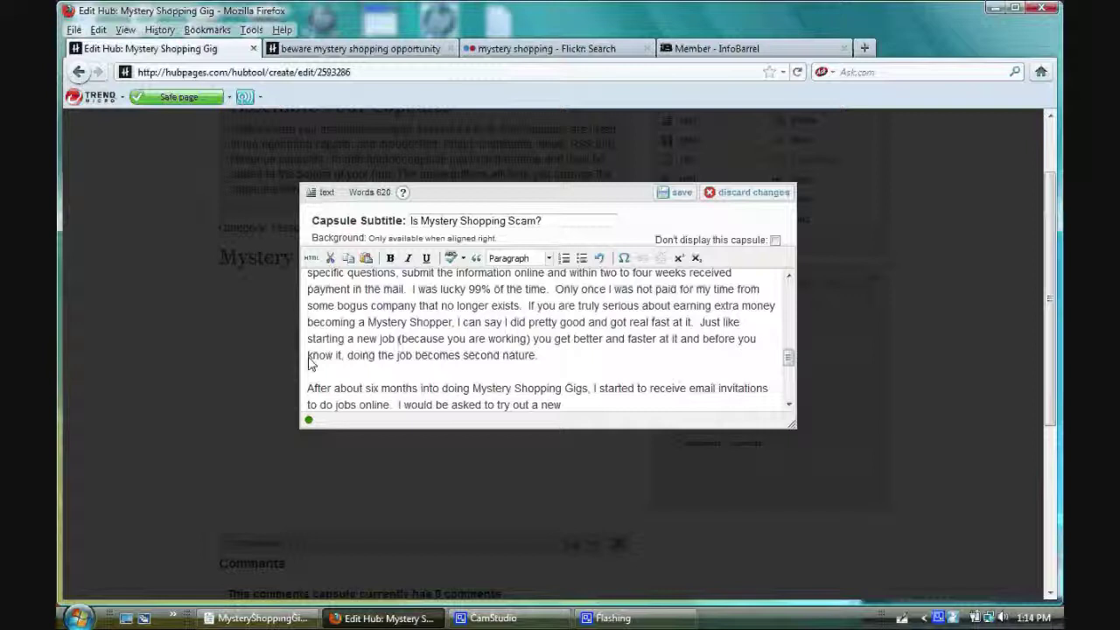
# Step: Remove the line breaks before "website then take", "easy to check out" and "have to pay" in the "After about six months" paragraph
pyautogui.moveTo(786, 357); pyautogui.dragTo(787, 373)
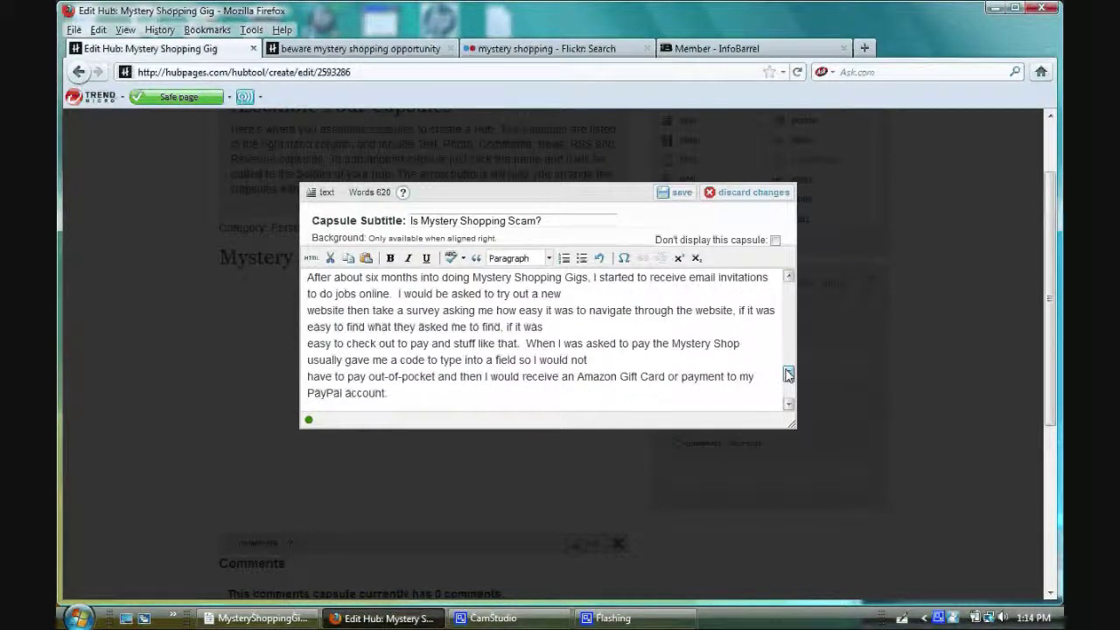
pyautogui.click(308, 313)
pyautogui.press('BackSpace')
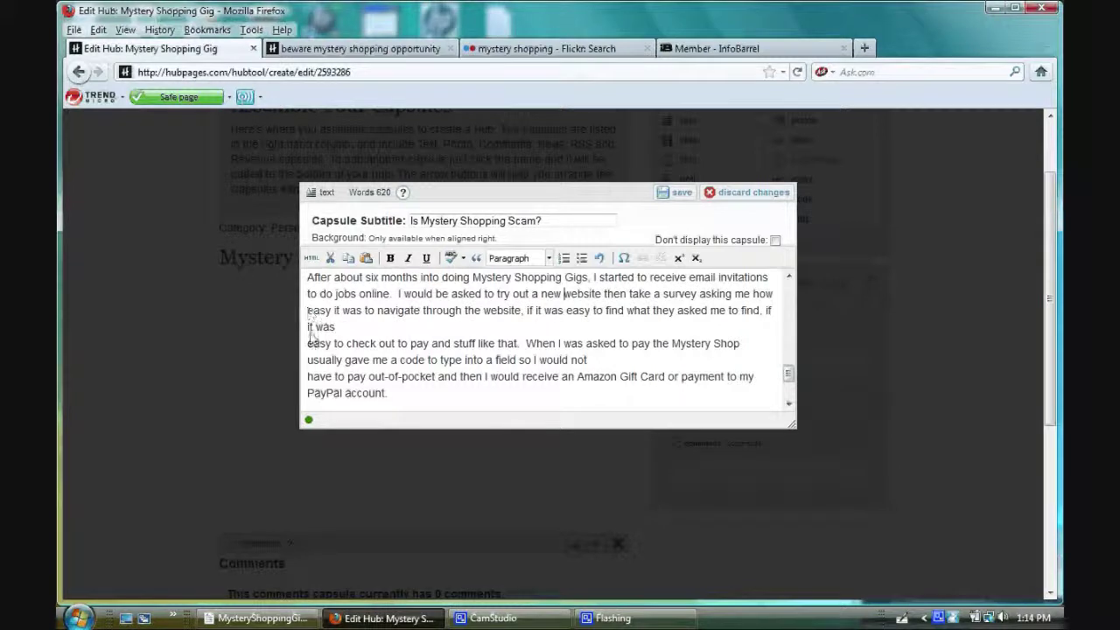
pyautogui.click(308, 346)
pyautogui.press('BackSpace')
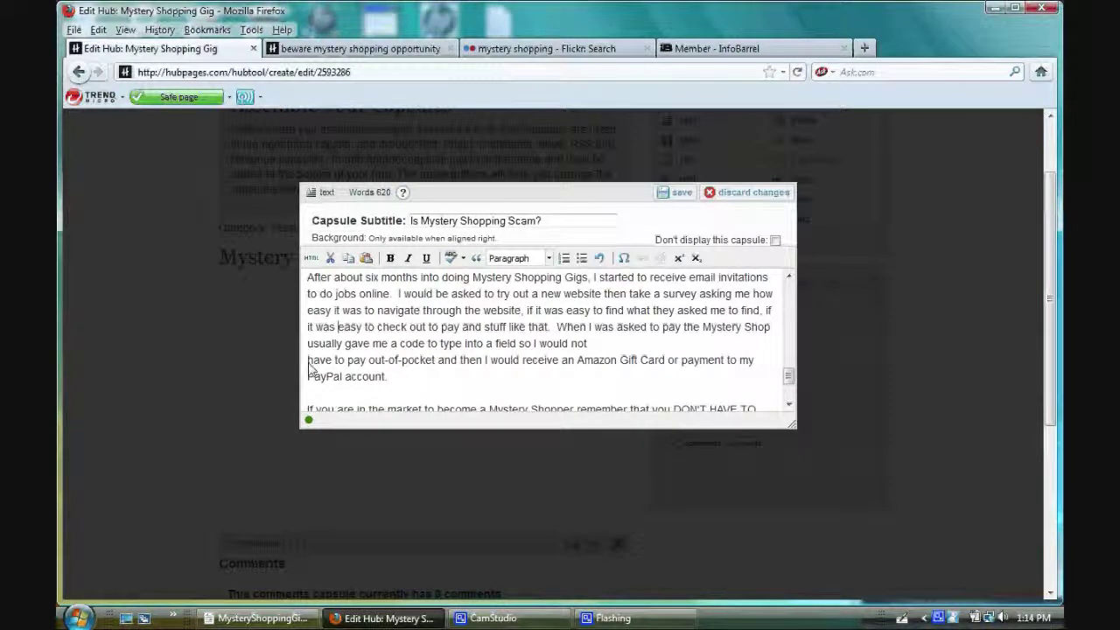
pyautogui.click(308, 362)
pyautogui.press('BackSpace')
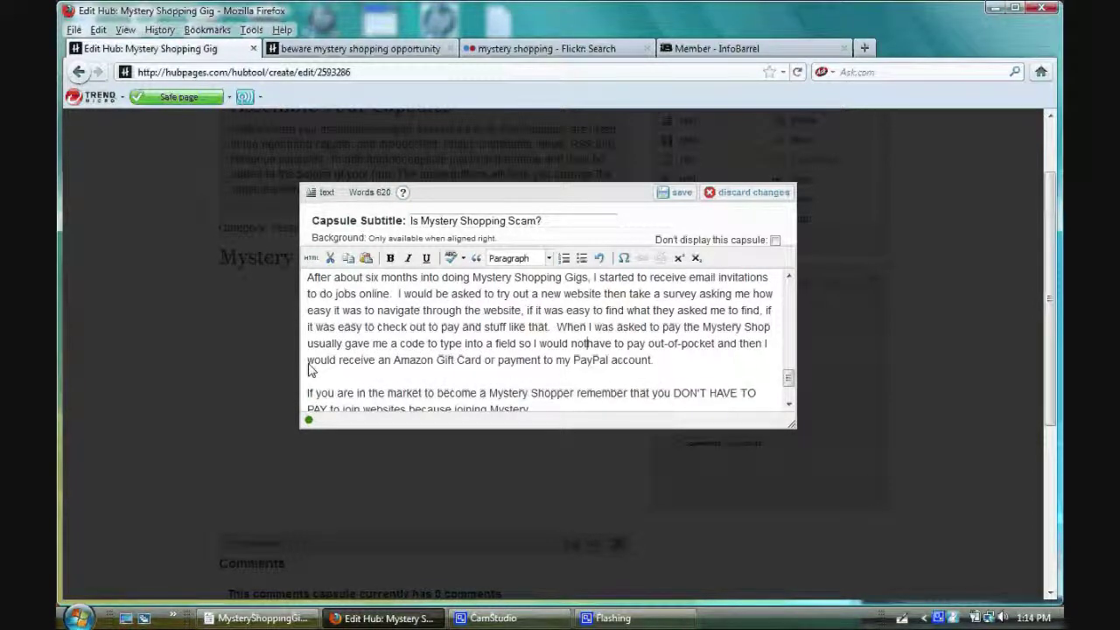
# Step: Remove the line break before "Shopping websites are free to join" in the closing paragraph
pyautogui.moveTo(785, 379); pyautogui.dragTo(790, 396)
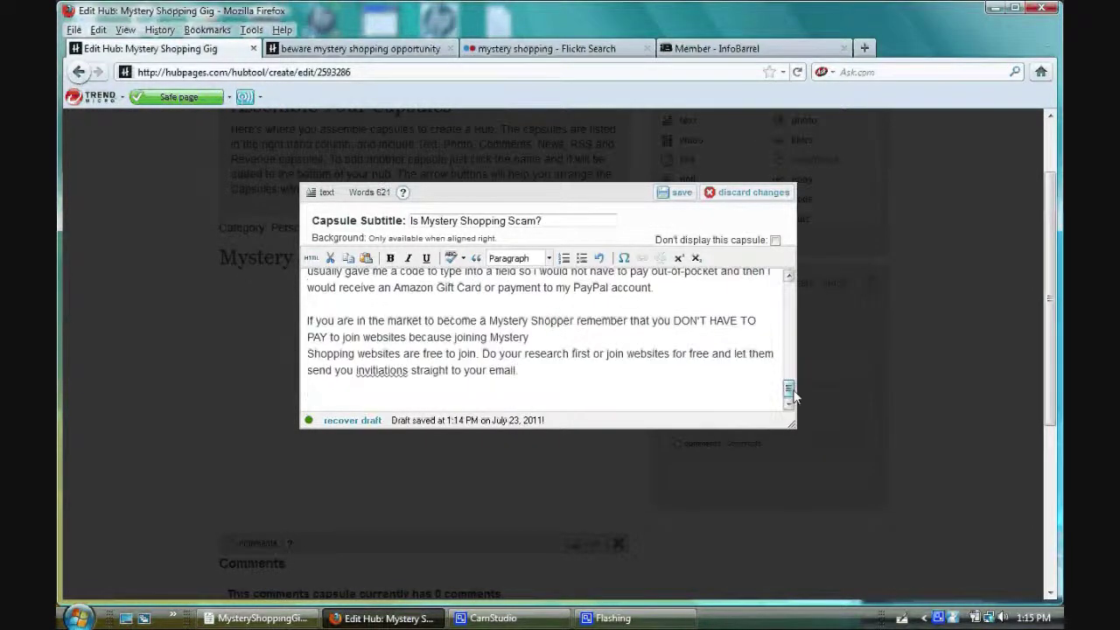
pyautogui.click(309, 354)
pyautogui.press('BackSpace')
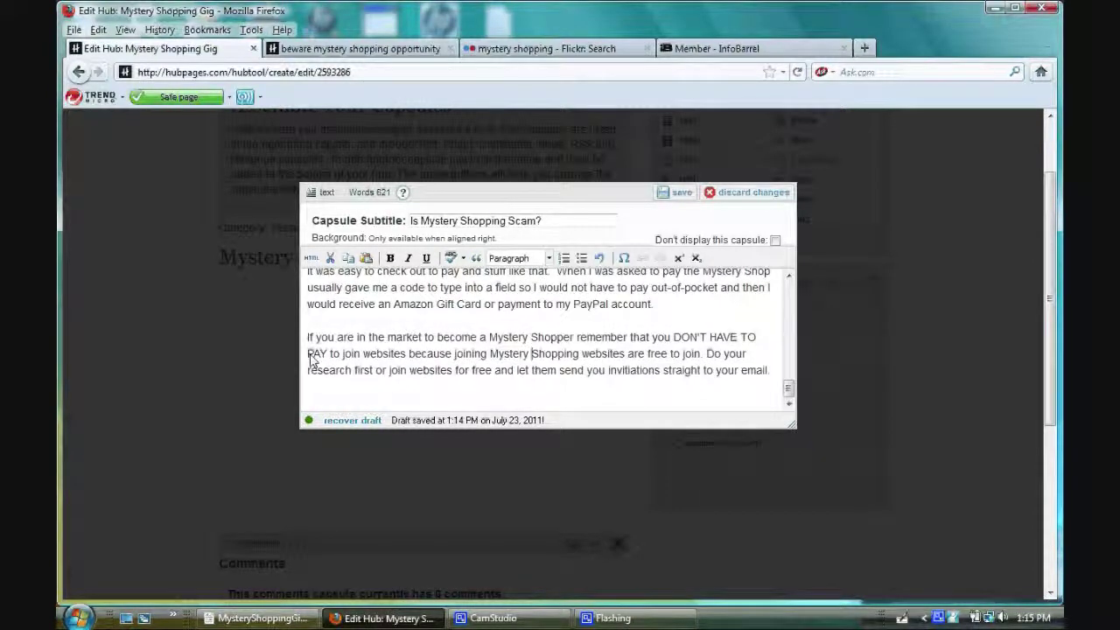
# Step: Make "DON'T HAVE TO PAY" bold and italicize the whole closing paragraph that begins "If you are in the market"
pyautogui.moveTo(673, 342); pyautogui.dragTo(327, 361)
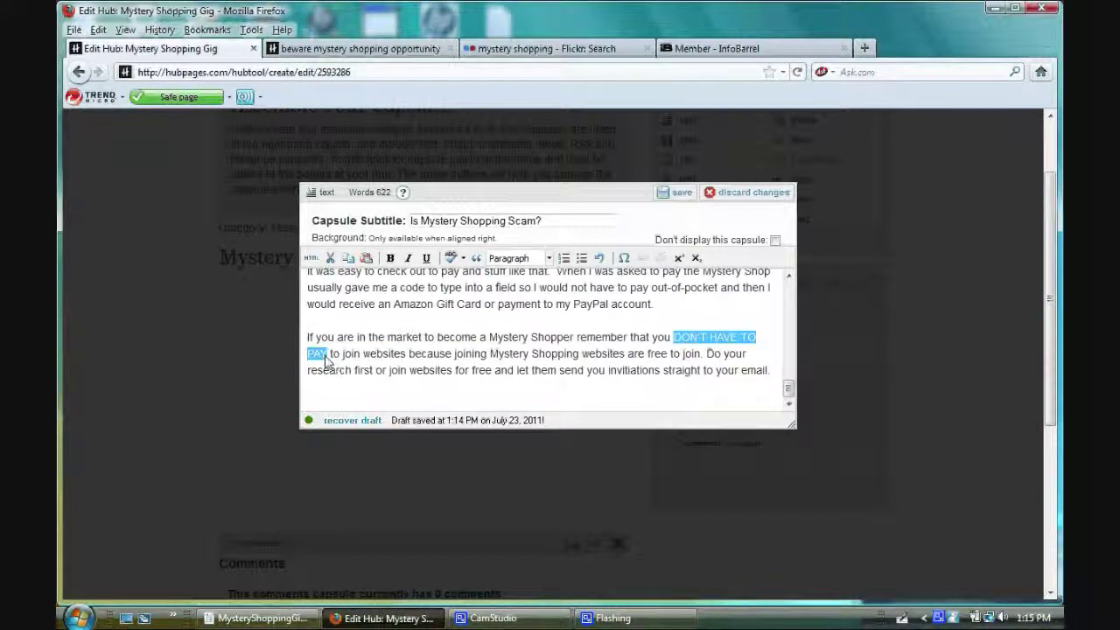
pyautogui.click(473, 354)
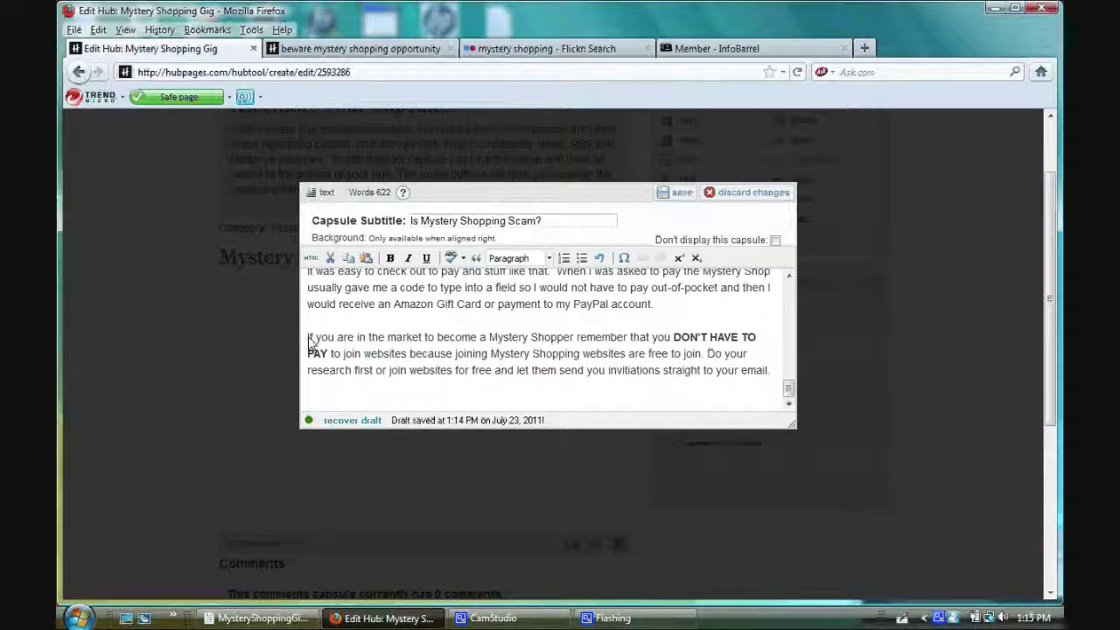
pyautogui.moveTo(308, 341); pyautogui.dragTo(770, 373)
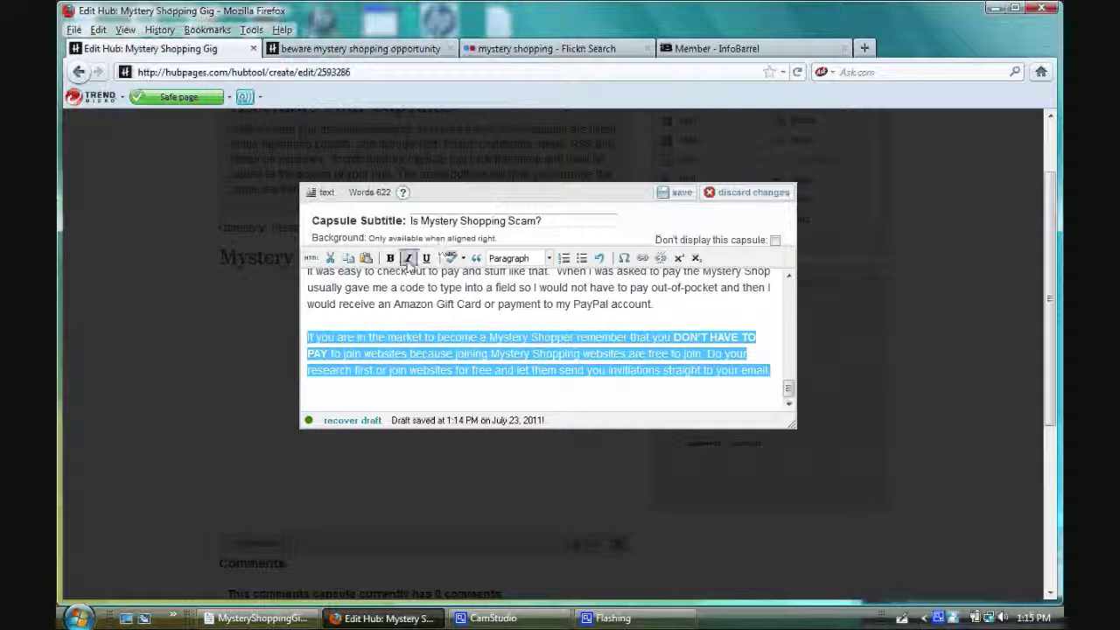
pyautogui.click(408, 258)
pyautogui.click(758, 401)
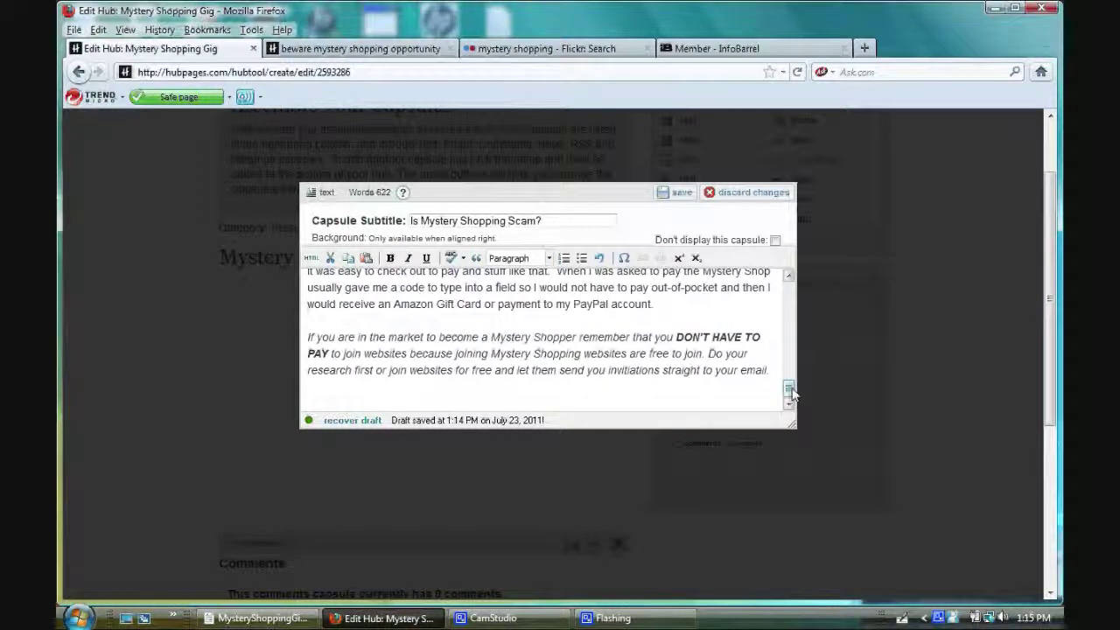
# Step: Split "surethe" into "sure the" in the Bonus Tip paragraph and run the spell check on the capsule text
pyautogui.moveTo(789, 389); pyautogui.dragTo(790, 376)
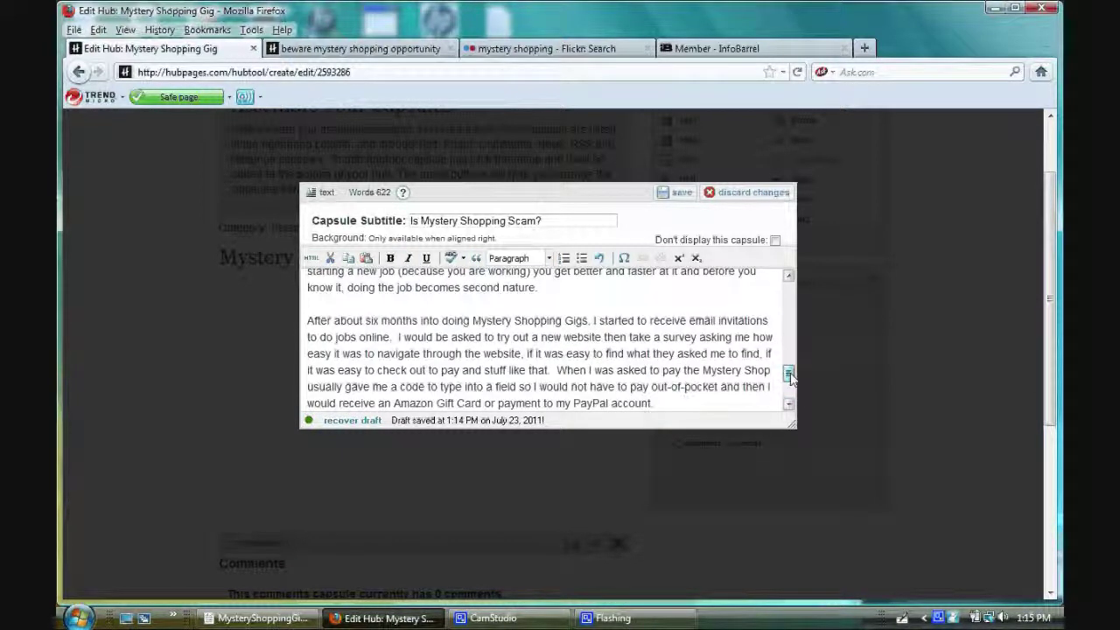
pyautogui.moveTo(790, 376); pyautogui.dragTo(786, 302)
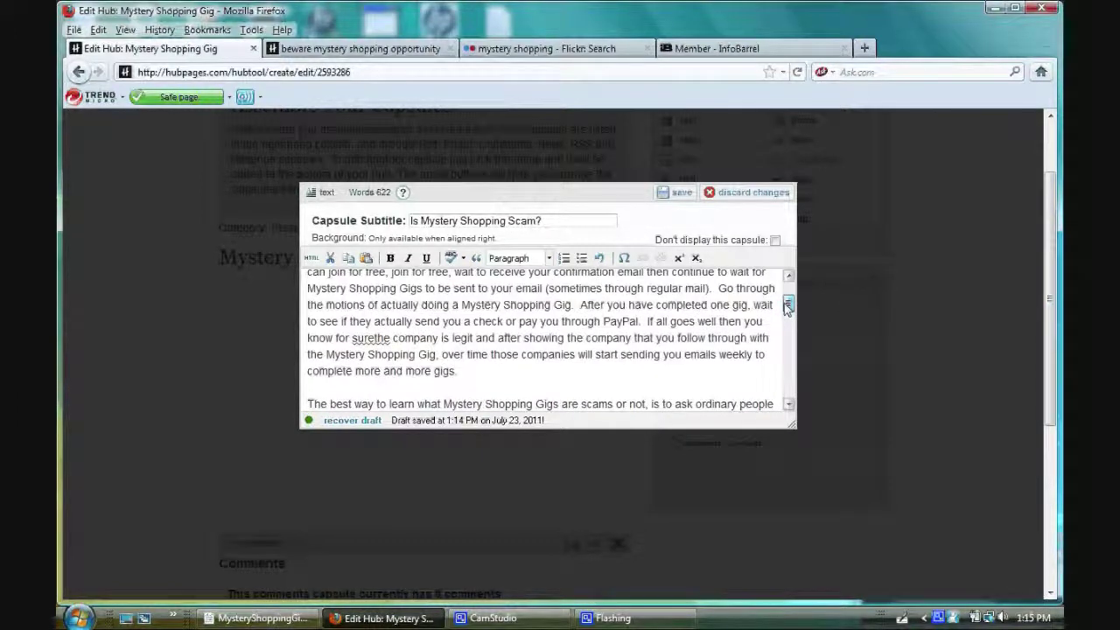
pyautogui.click(376, 340)
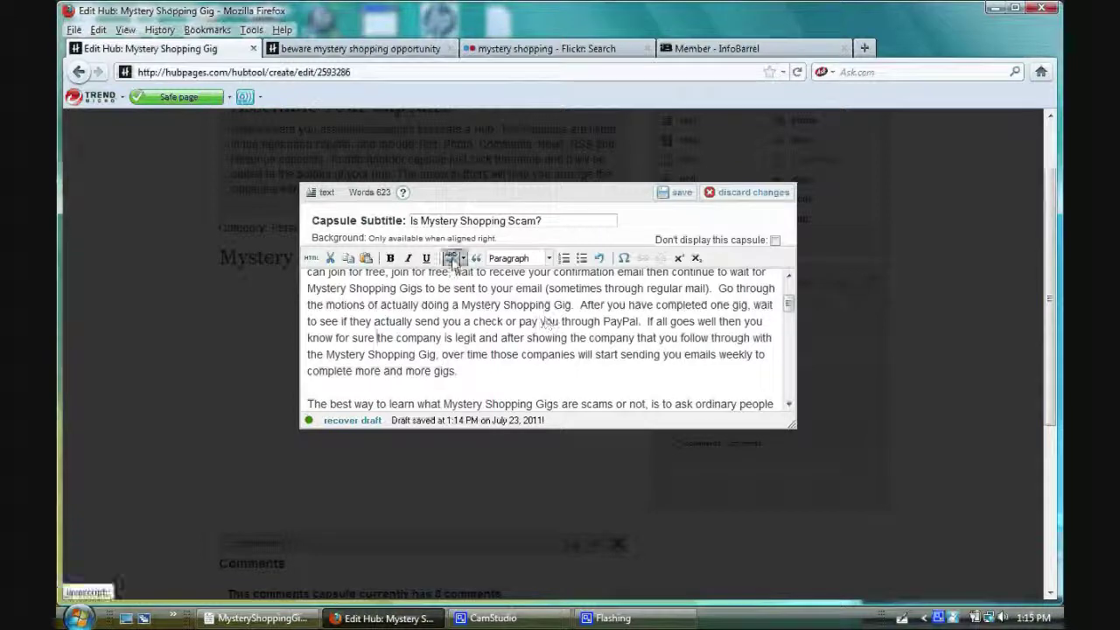
pyautogui.click(452, 260)
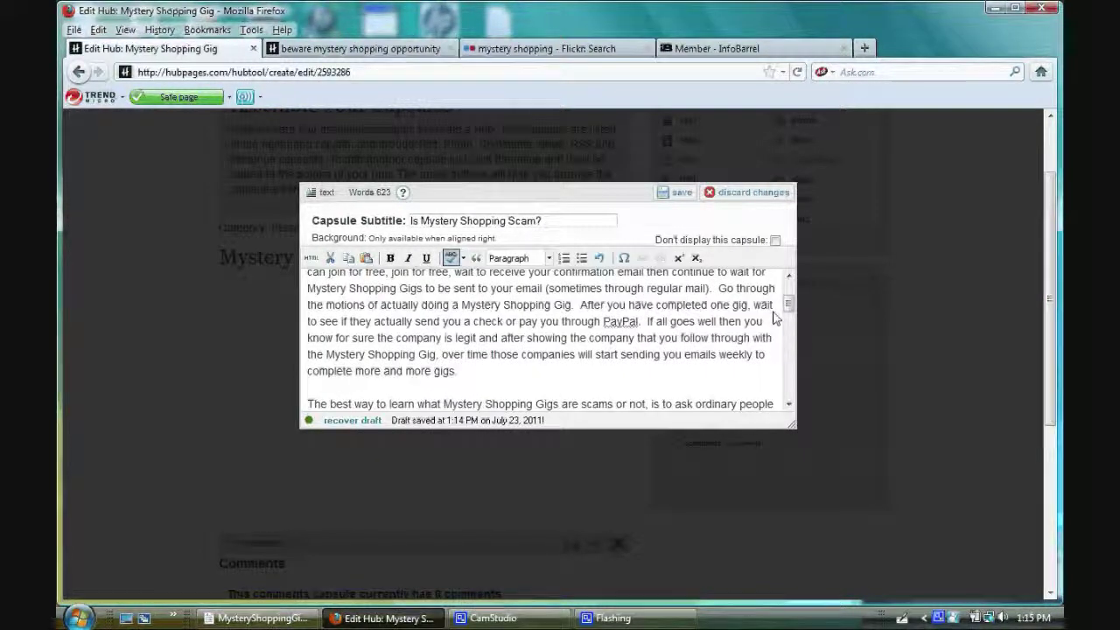
# Step: Correct "severaltimes" to "several times" in the paragraph about Forums, turn off the spell check and save the text capsule
pyautogui.moveTo(788, 306); pyautogui.dragTo(789, 323)
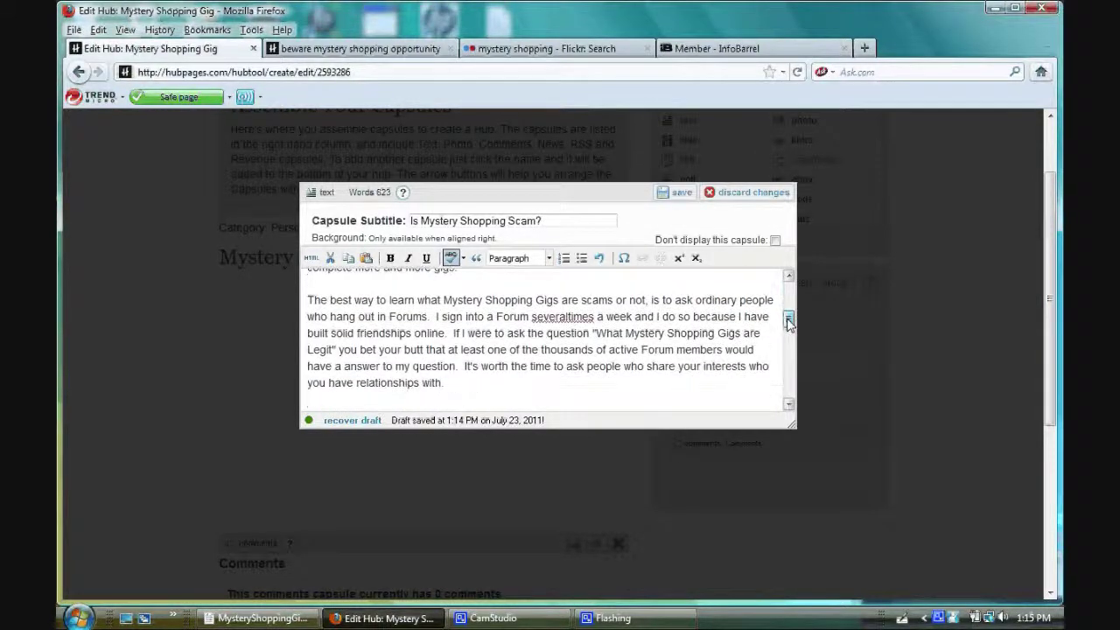
pyautogui.click(565, 319)
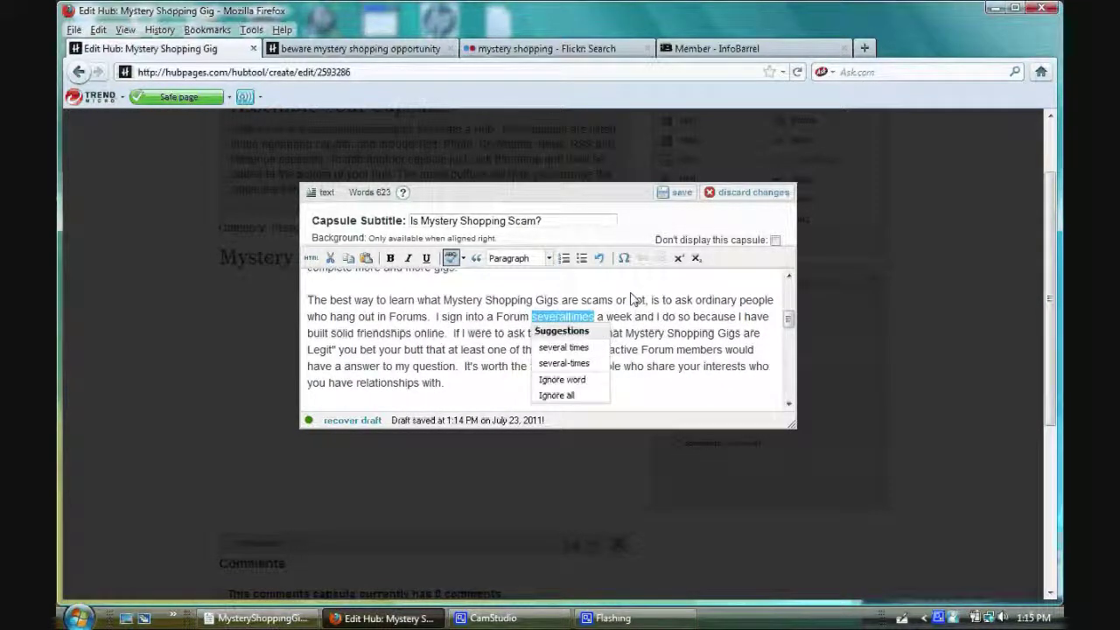
pyautogui.click(564, 322)
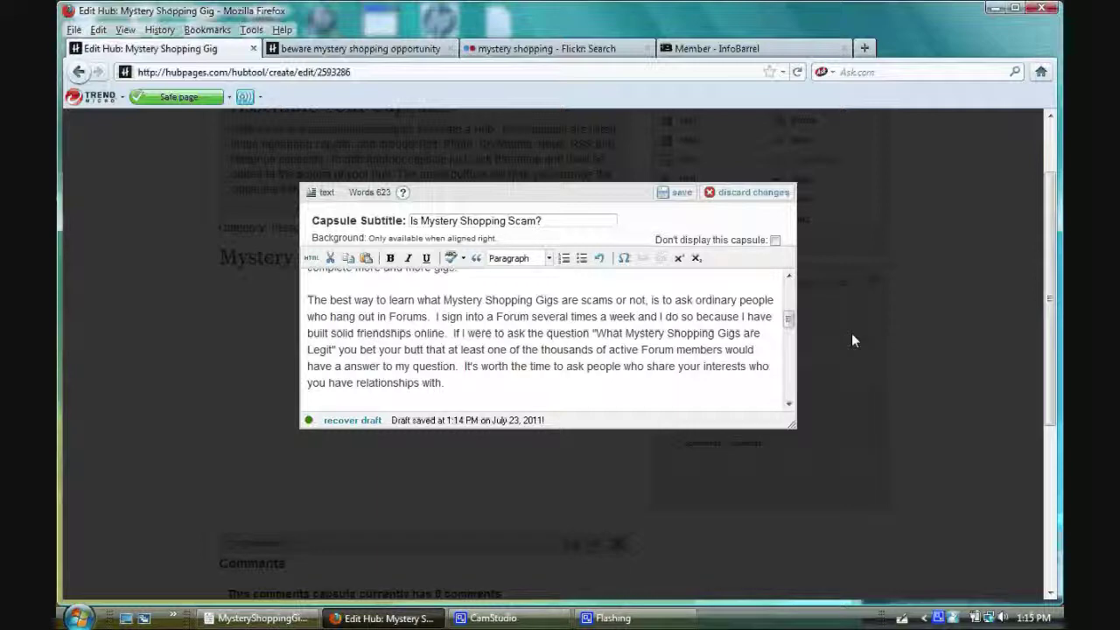
pyautogui.moveTo(790, 320); pyautogui.dragTo(787, 387)
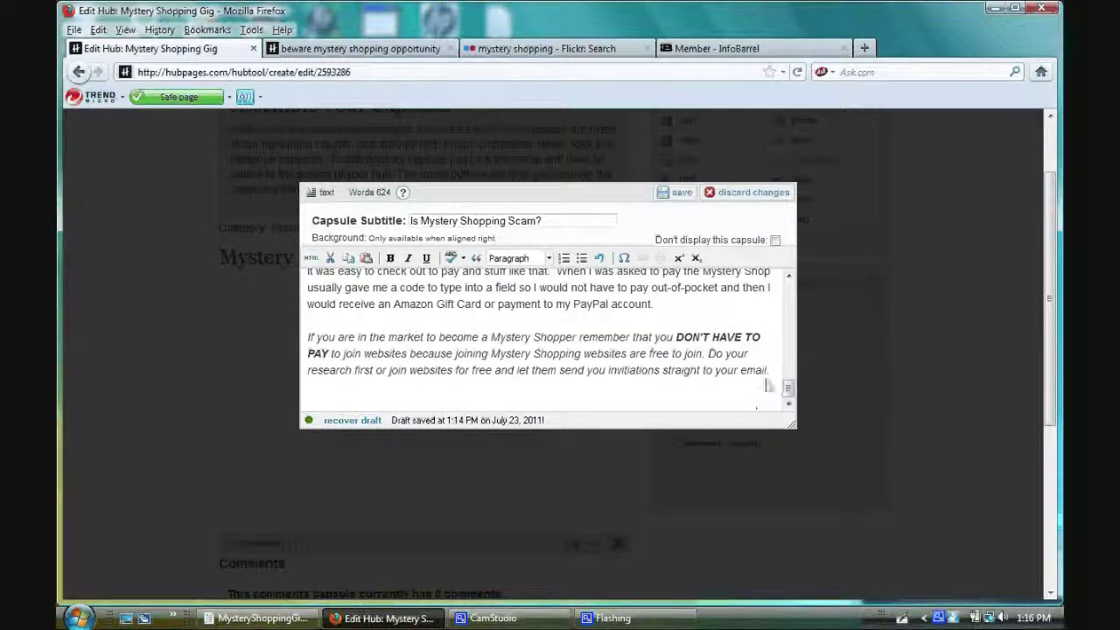
pyautogui.click(678, 197)
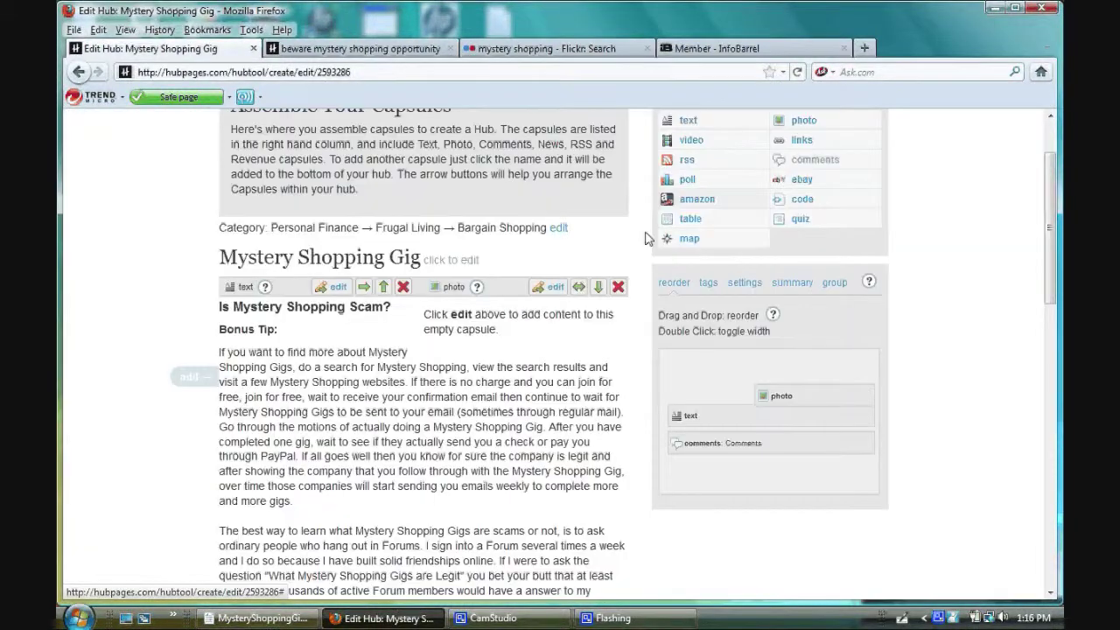
# Step: Review the saved article from its first paragraph to the comments capsule and switch to the Flickr mystery shopping search results
pyautogui.scroll(-6, 638, 259)
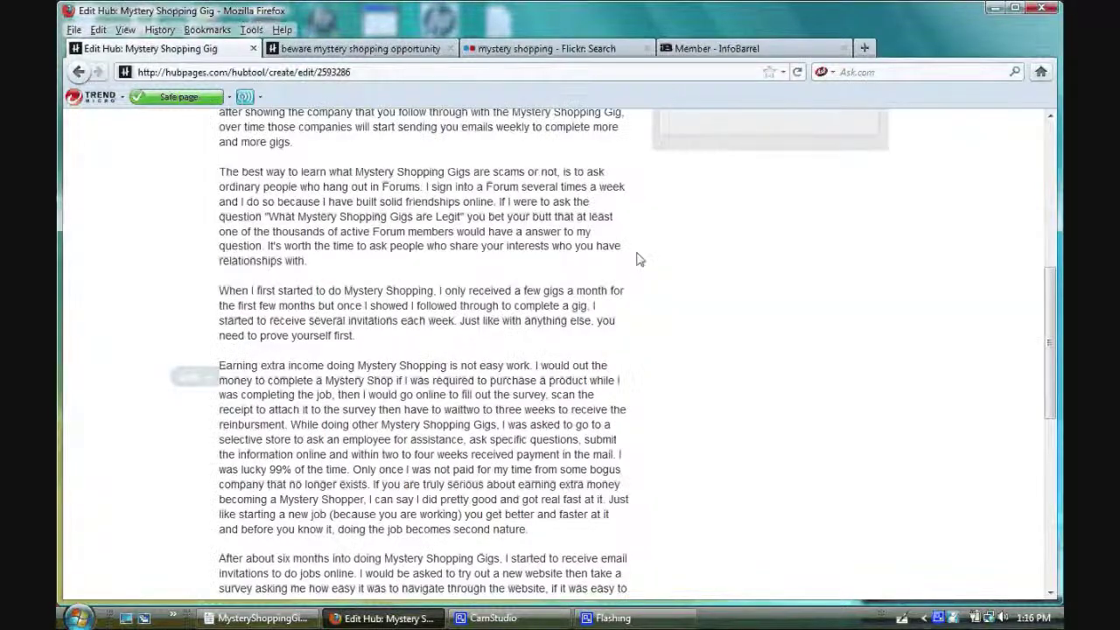
pyautogui.scroll(-7, 636, 260)
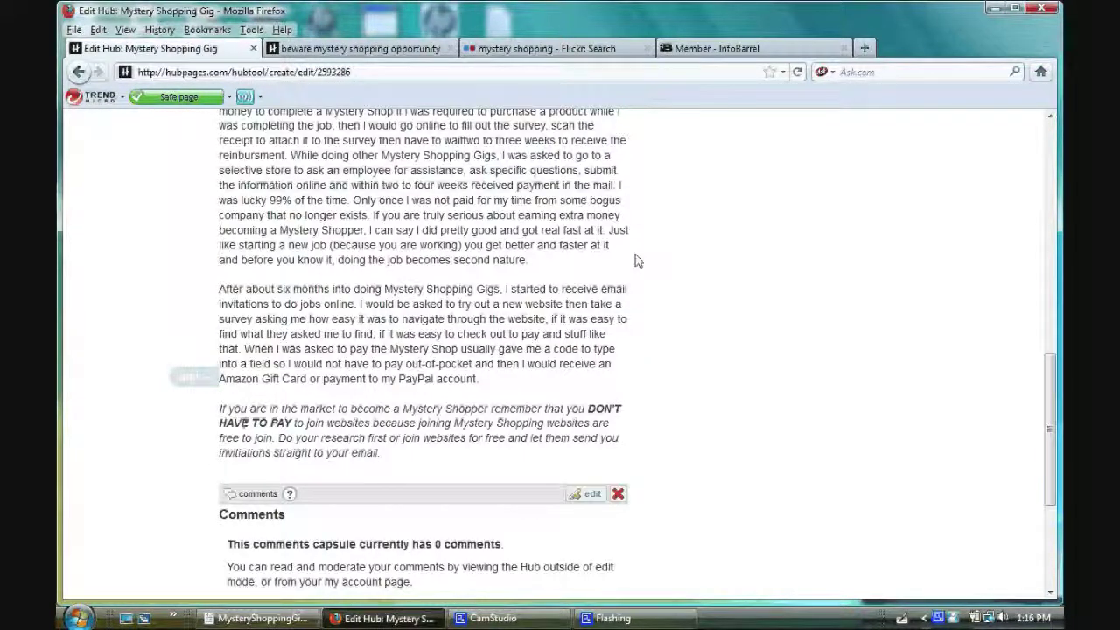
pyautogui.scroll(5, 638, 261)
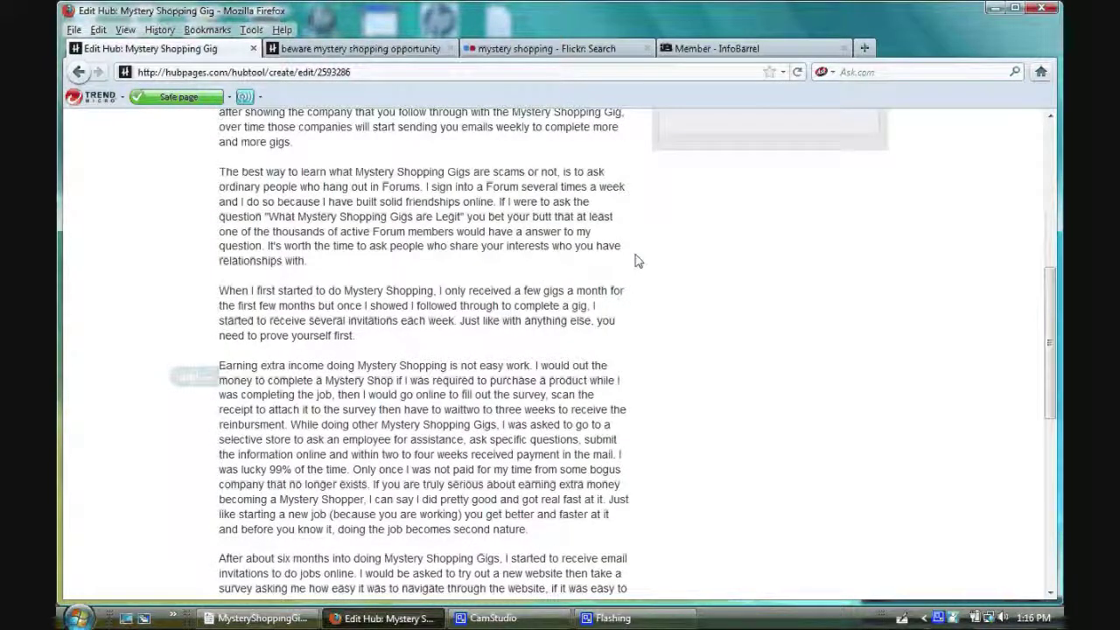
pyautogui.scroll(2, 637, 261)
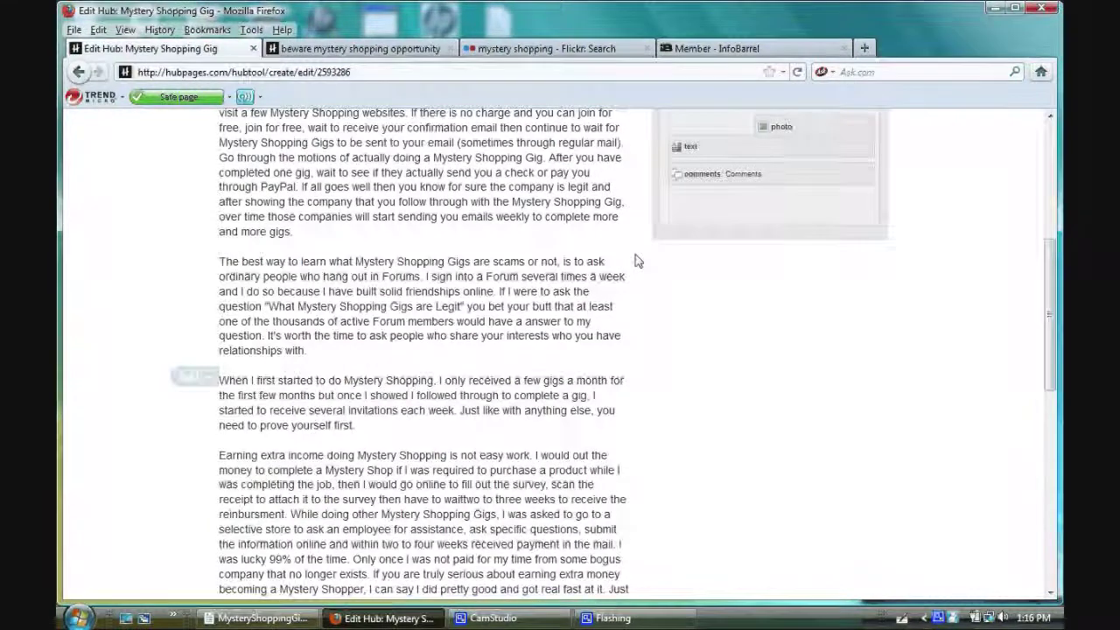
pyautogui.scroll(5, 638, 261)
pyautogui.scroll(2, 637, 261)
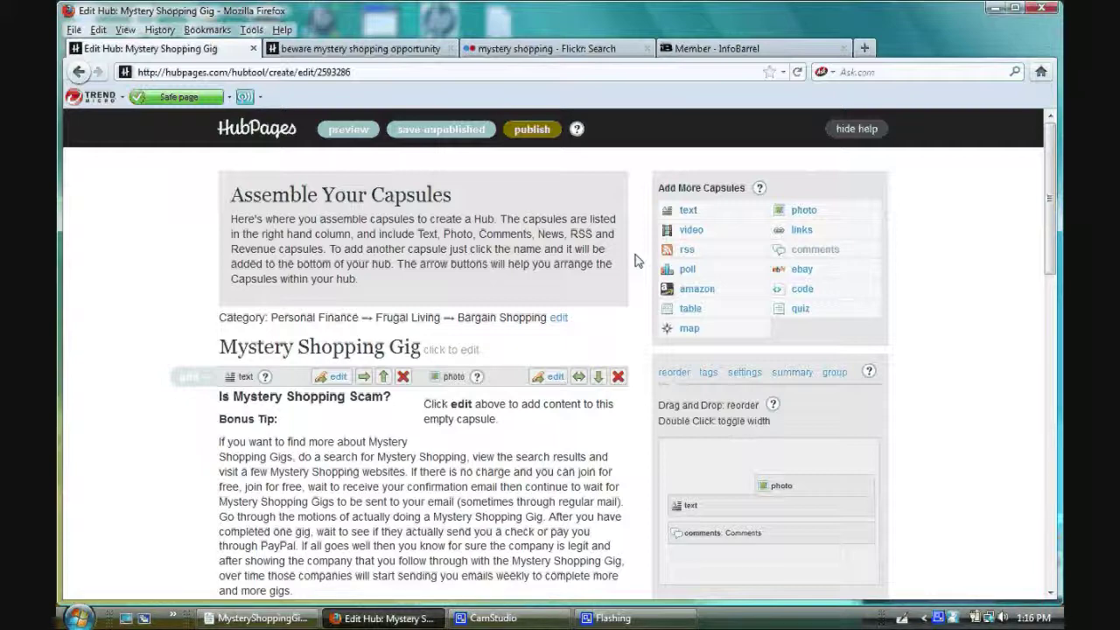
pyautogui.scroll(-2, 635, 261)
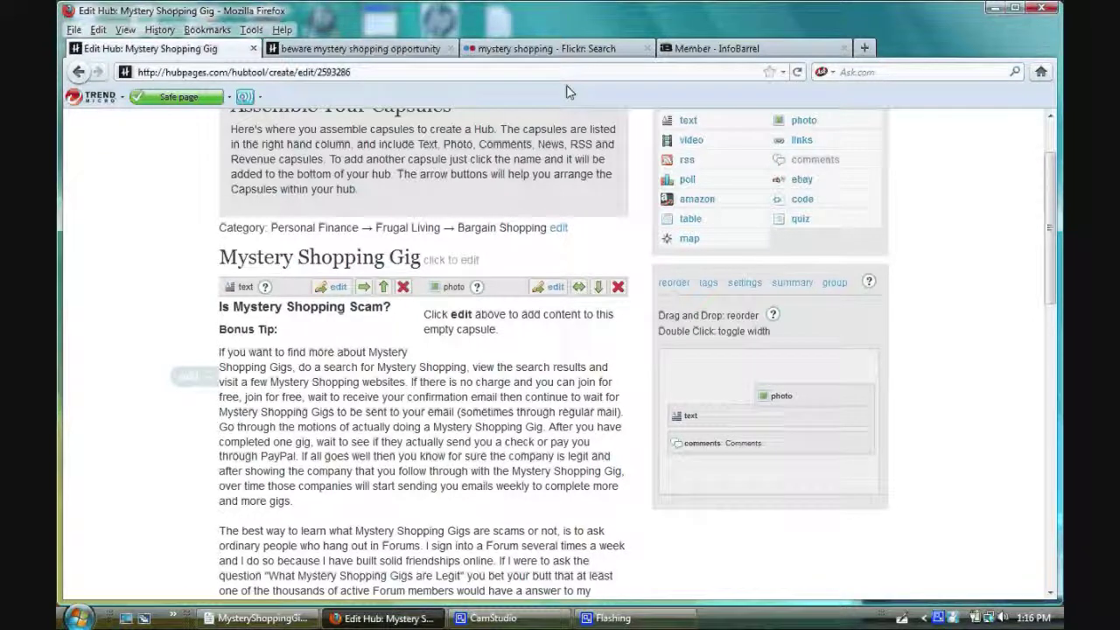
pyautogui.click(547, 49)
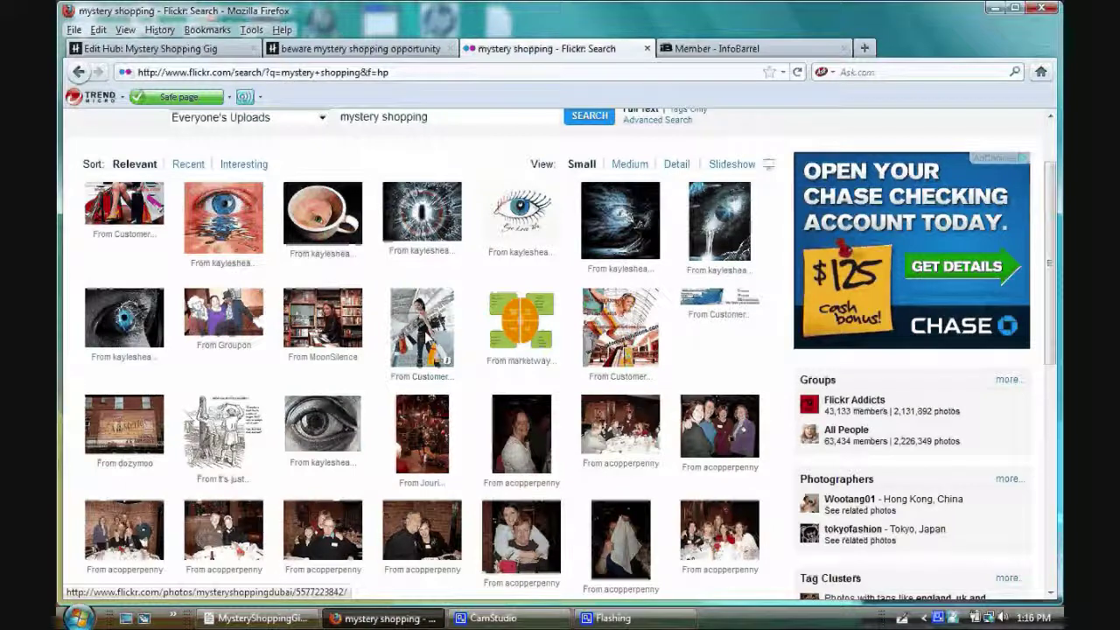
# Step: Try to save the photo of the woman carrying shopping bags to Documents as a JPEG image named MysteryShoppingGig
pyautogui.rightClick(427, 338)
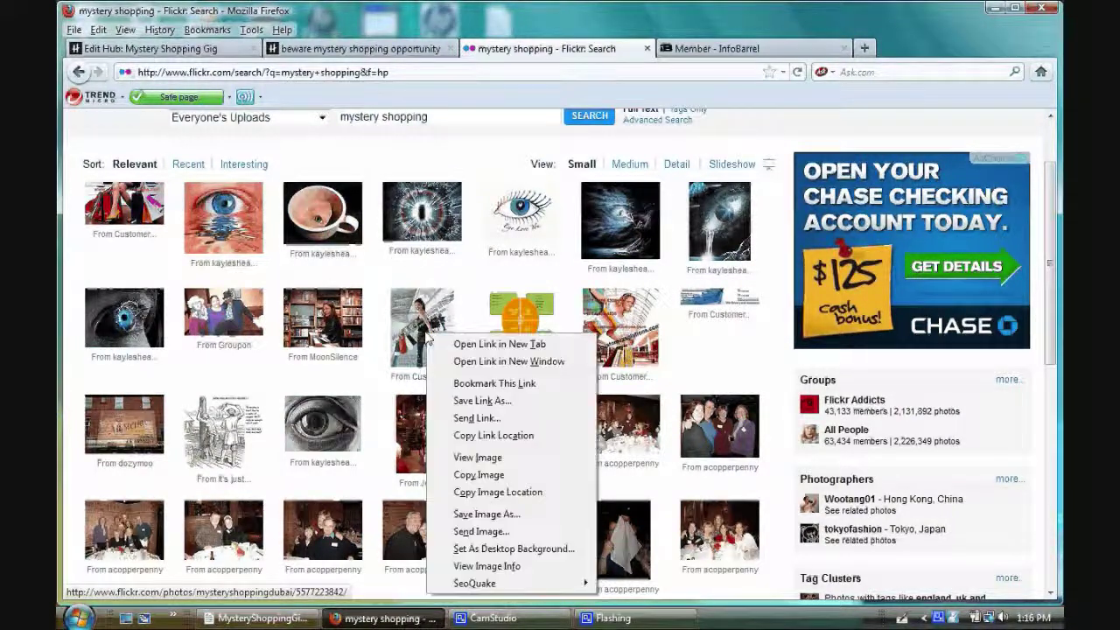
pyautogui.click(481, 515)
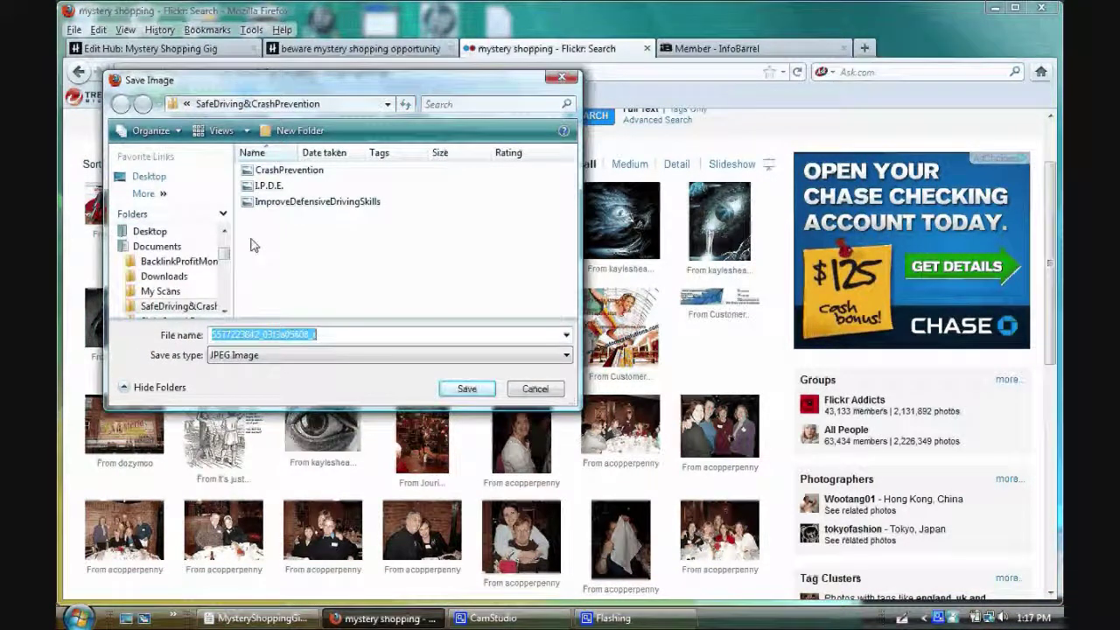
pyautogui.click(179, 247)
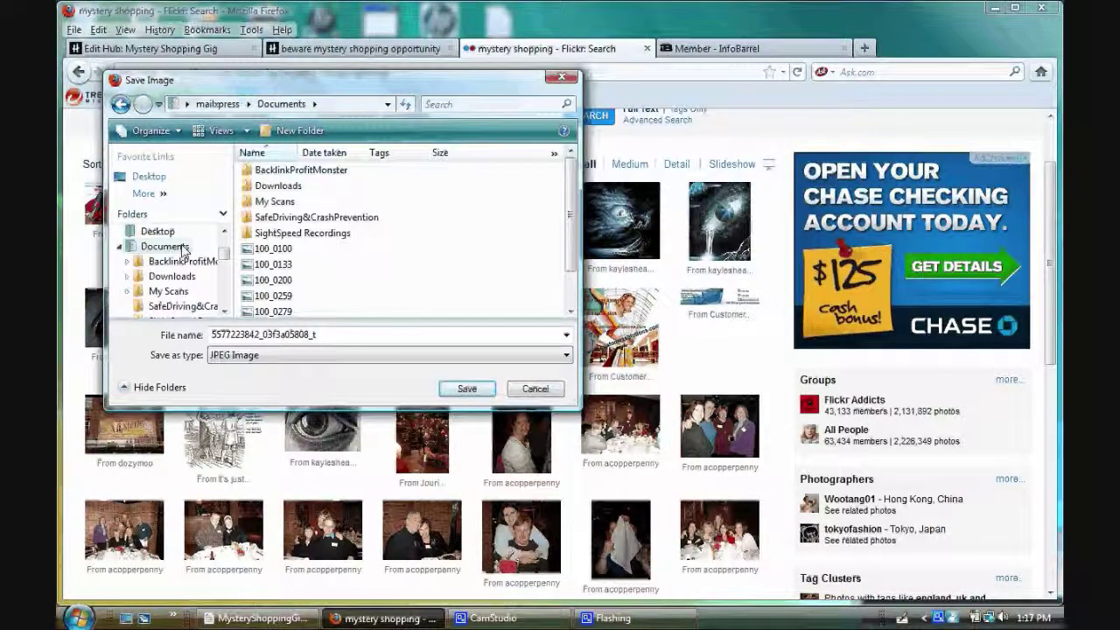
pyautogui.doubleClick(320, 339)
pyautogui.press('BackSpace')
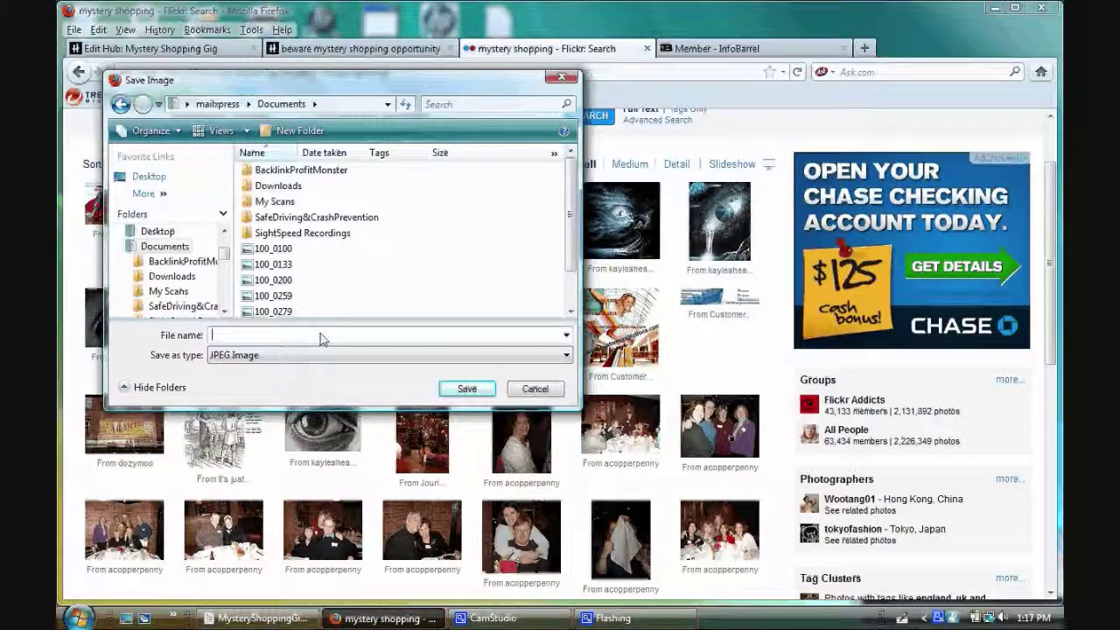
pyautogui.write('MysterySho')
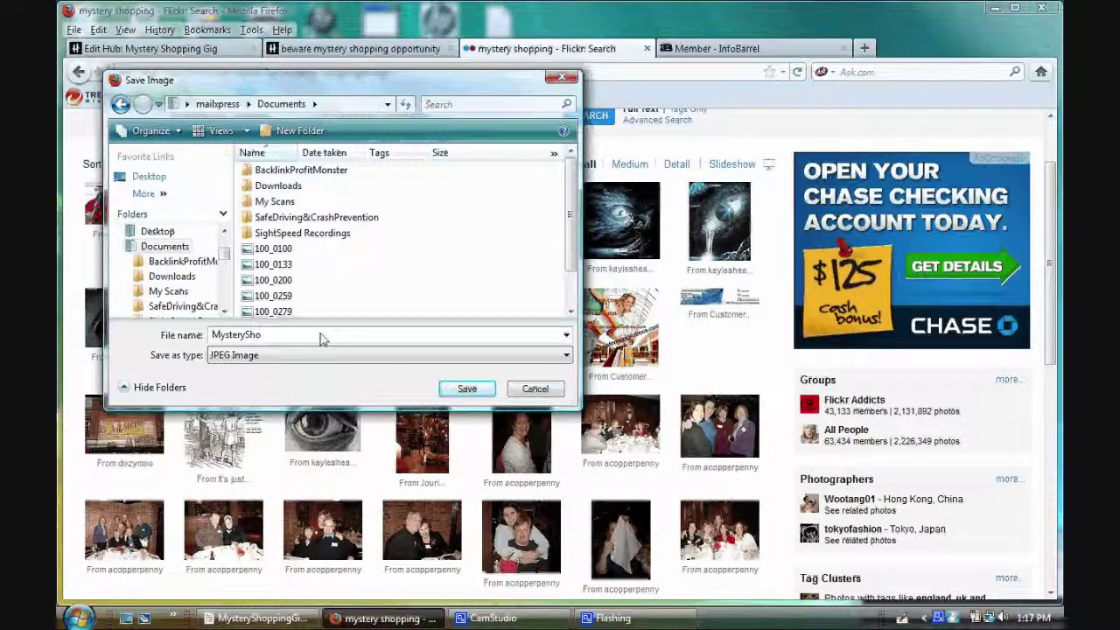
pyautogui.write('pping')
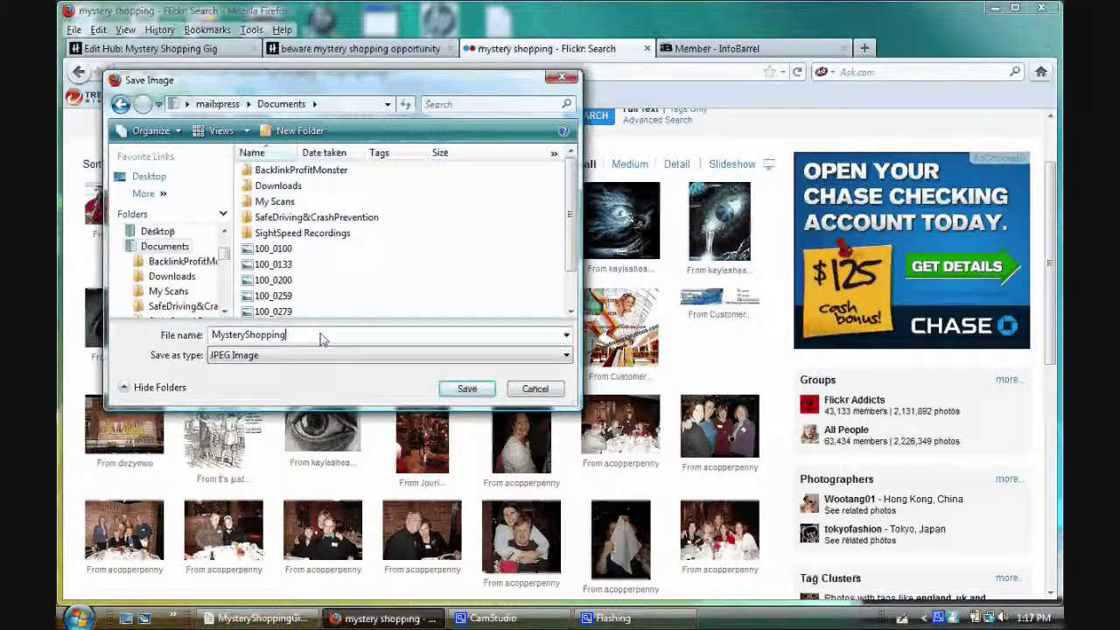
pyautogui.write('Gig')
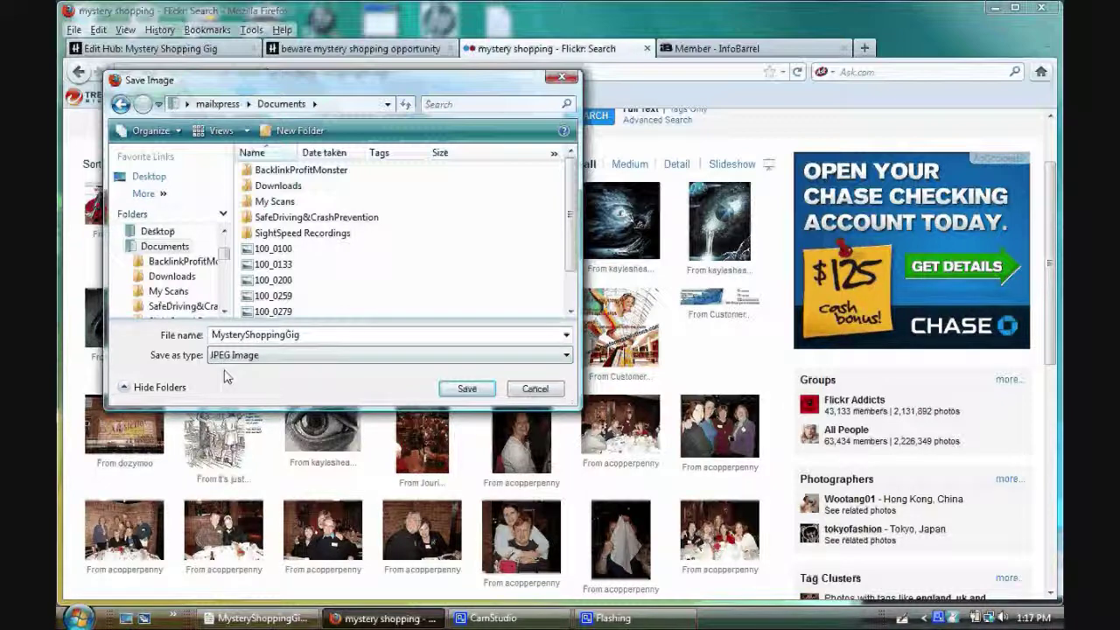
pyautogui.click(566, 358)
pyautogui.click(577, 355)
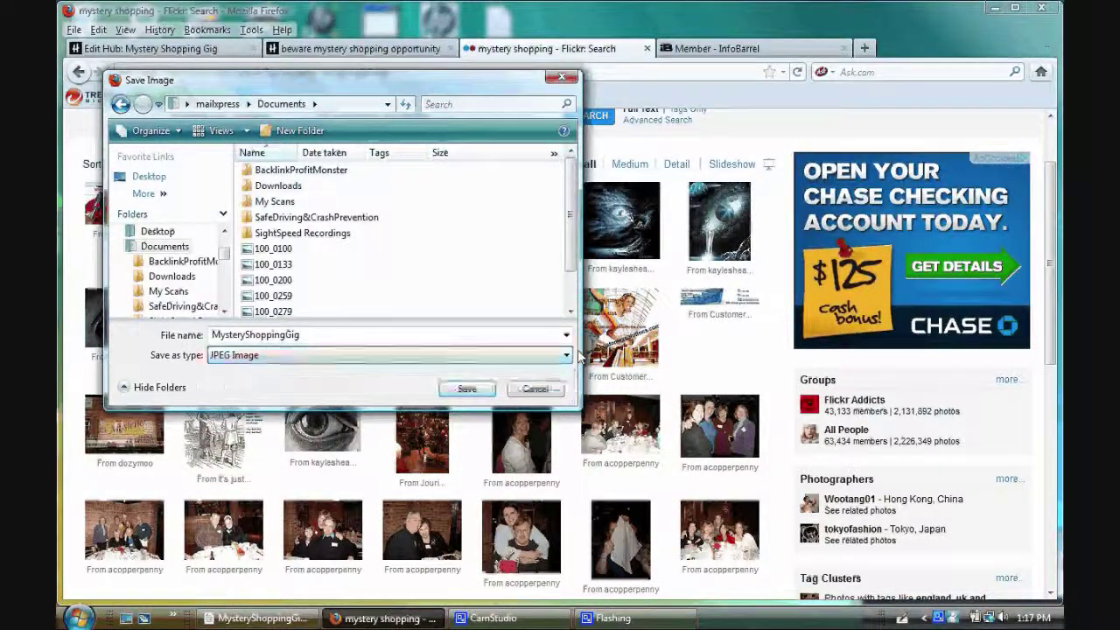
pyautogui.click(466, 389)
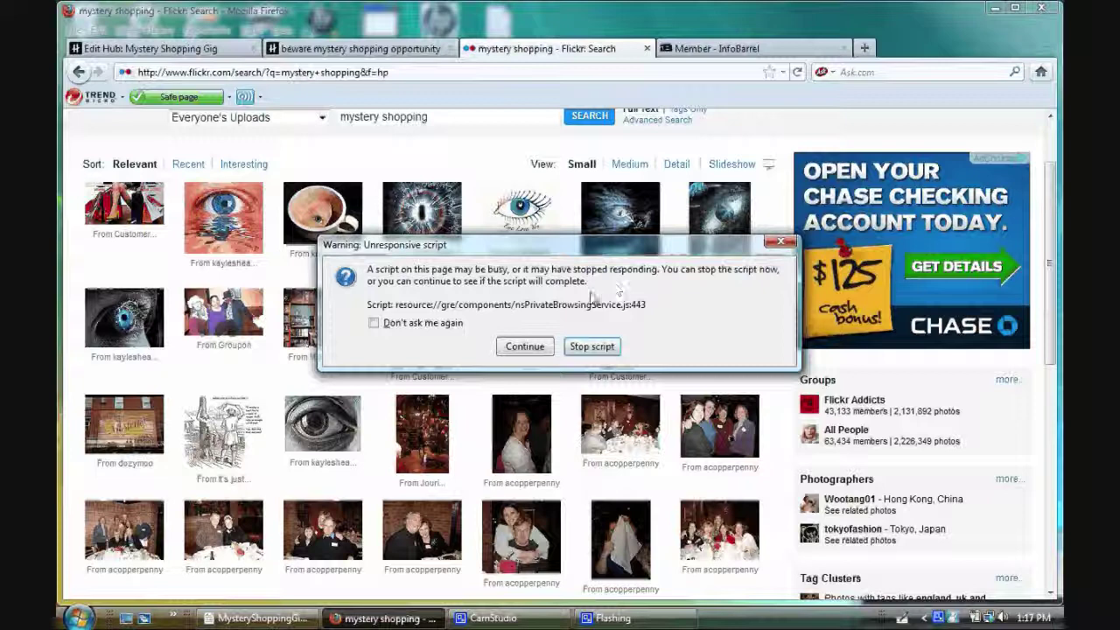
pyautogui.click(525, 347)
# Step: Save the photo of the woman carrying shopping bags to Documents under its suggested file name and close the downloads window
pyautogui.rightClick(452, 337)
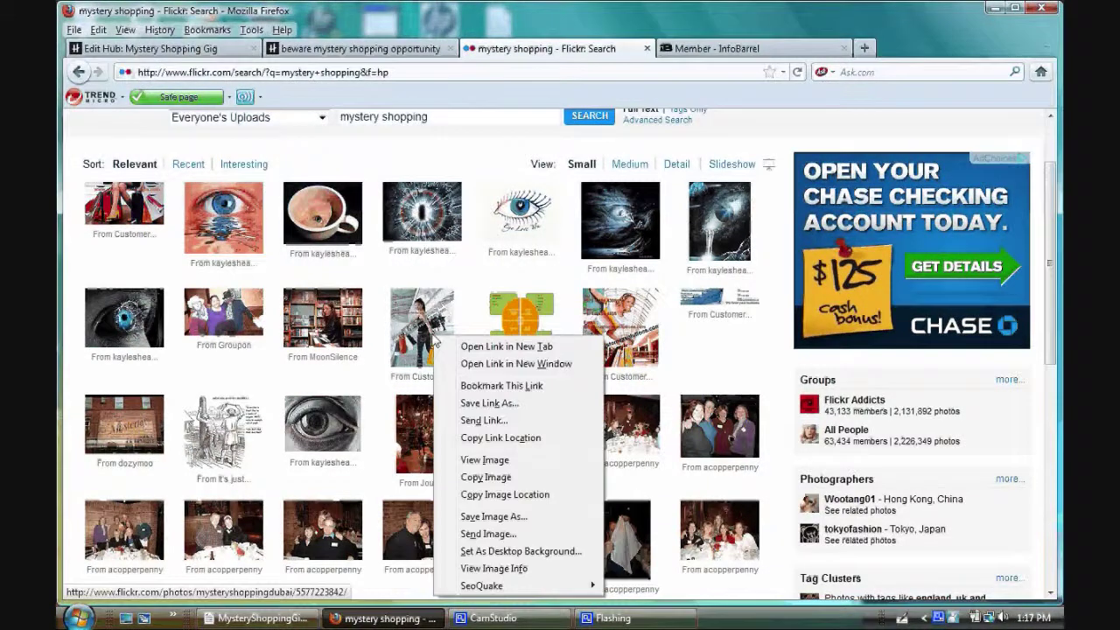
pyautogui.click(493, 516)
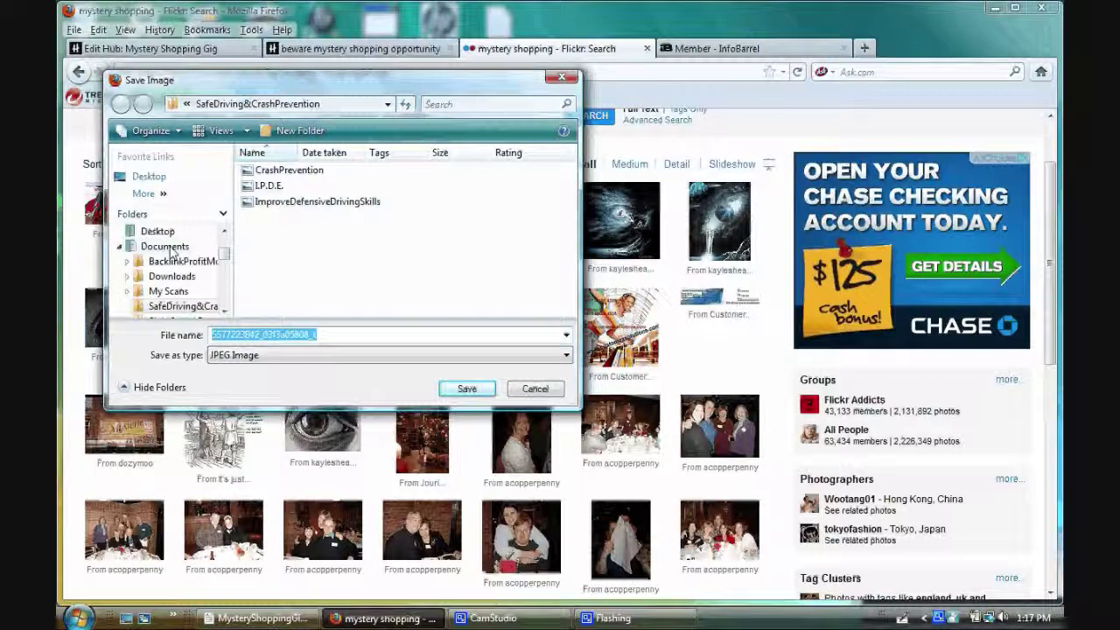
pyautogui.click(171, 249)
pyautogui.doubleClick(345, 336)
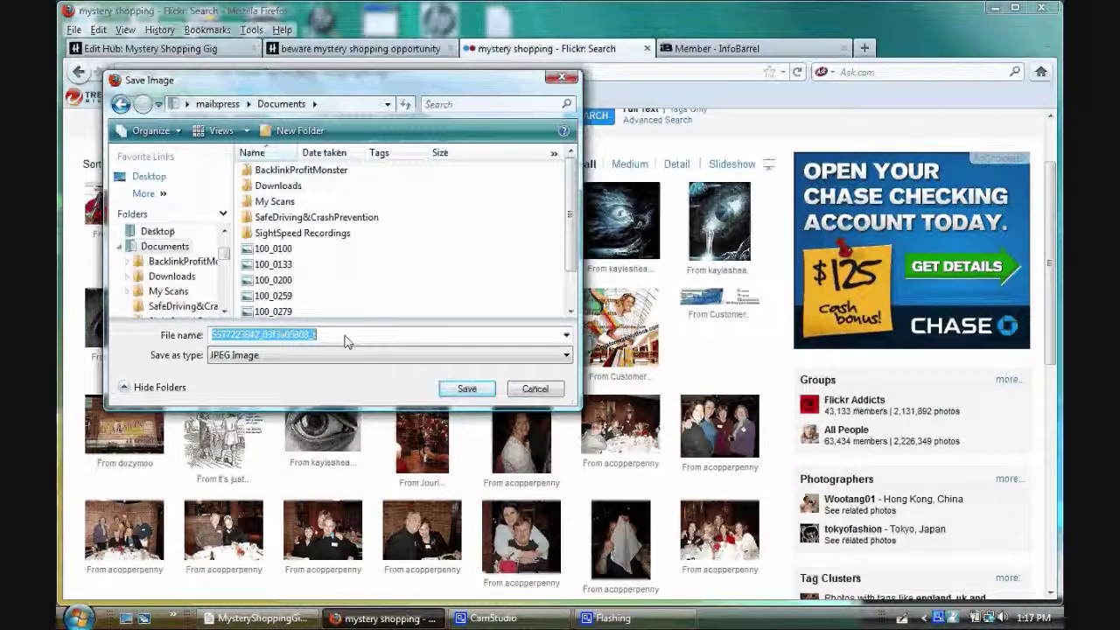
pyautogui.click(345, 339)
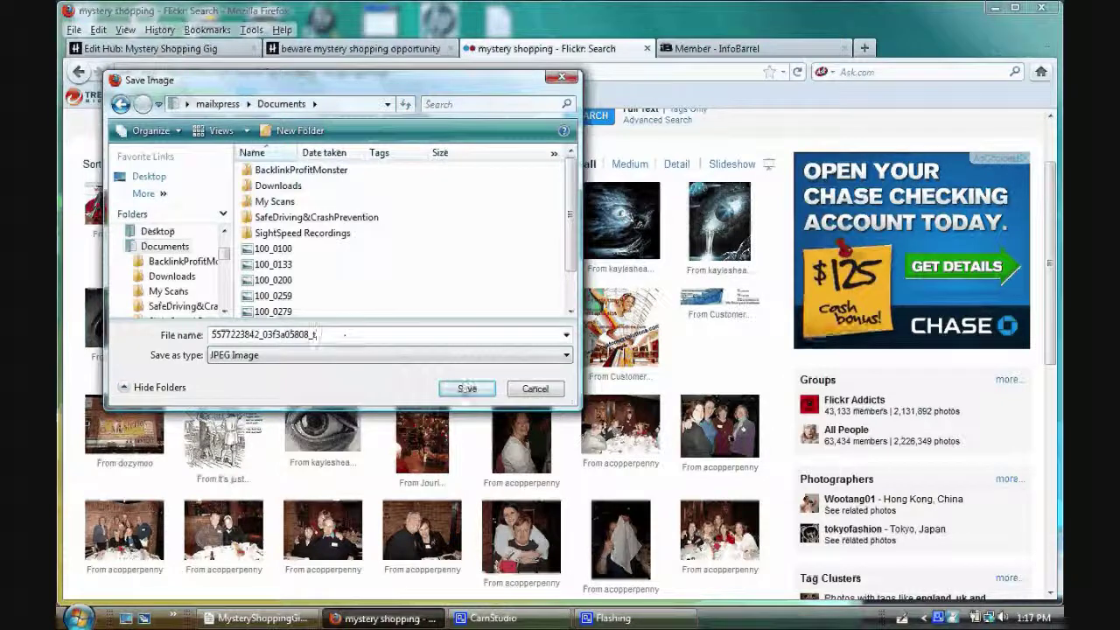
pyautogui.click(466, 389)
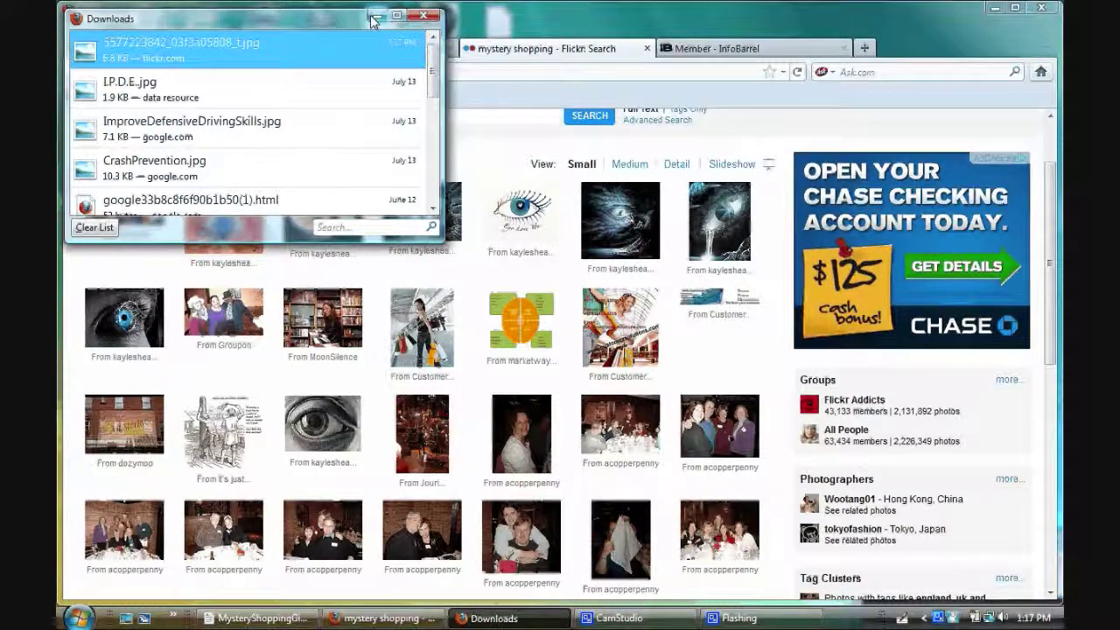
pyautogui.click(424, 16)
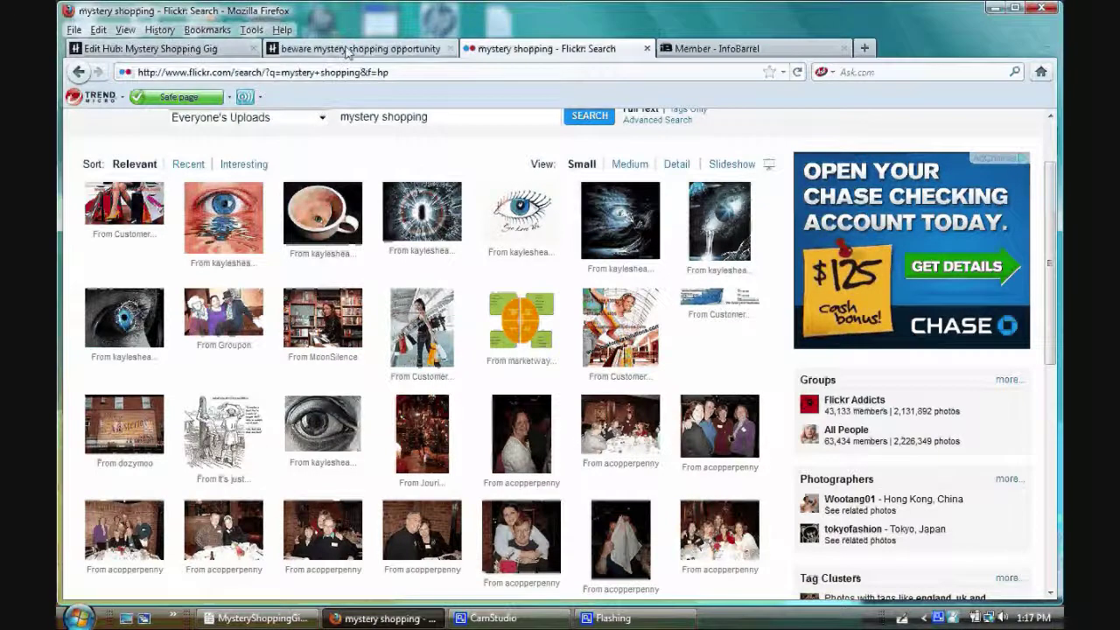
# Step: Copy the referral link URL of the "beware mystery shopping opportunity" hub and close the linking dialog
pyautogui.click(348, 50)
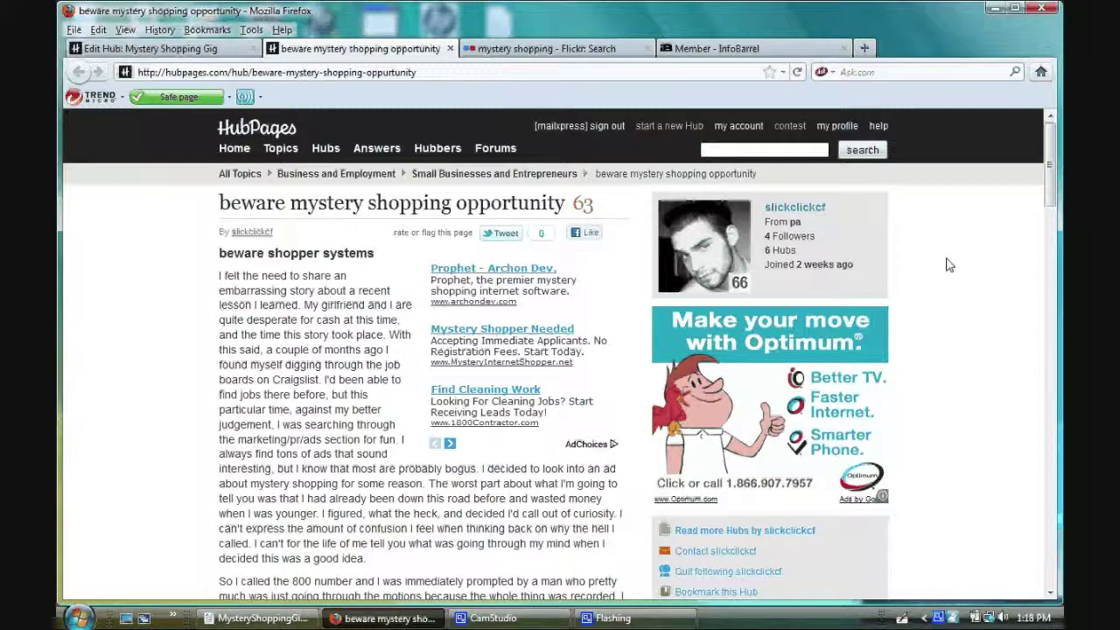
pyautogui.scroll(-10, 949, 264)
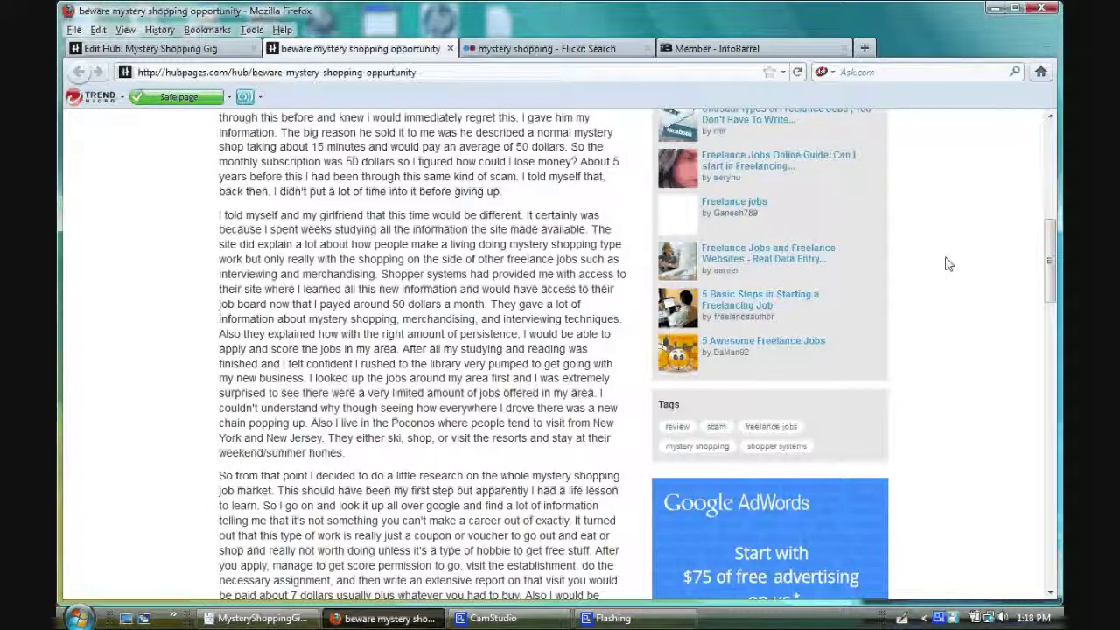
pyautogui.scroll(-15, 949, 264)
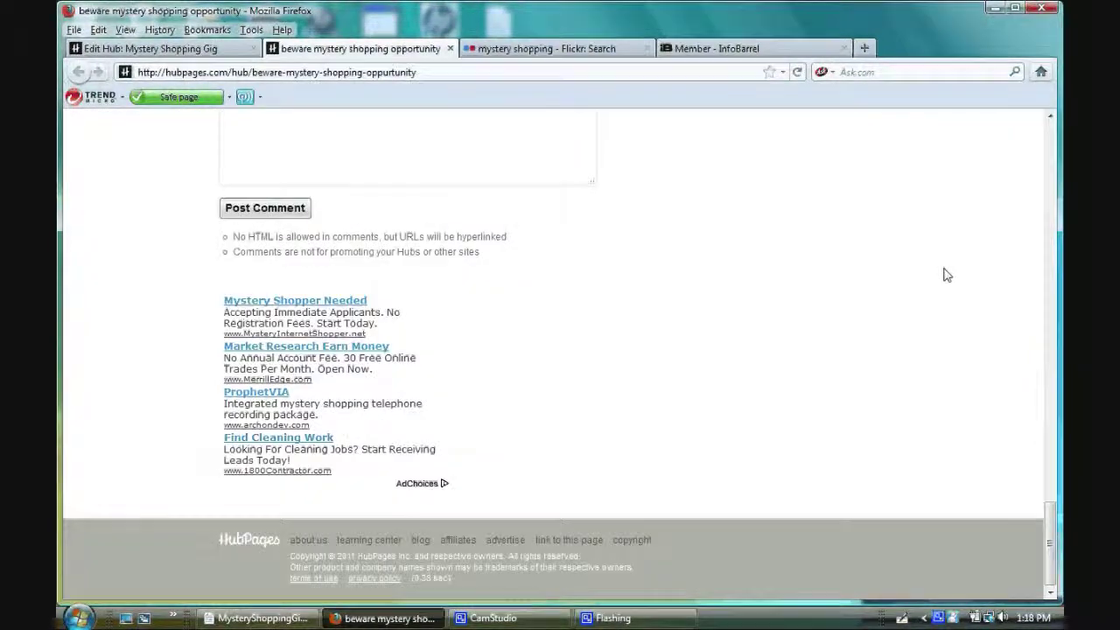
pyautogui.click(567, 540)
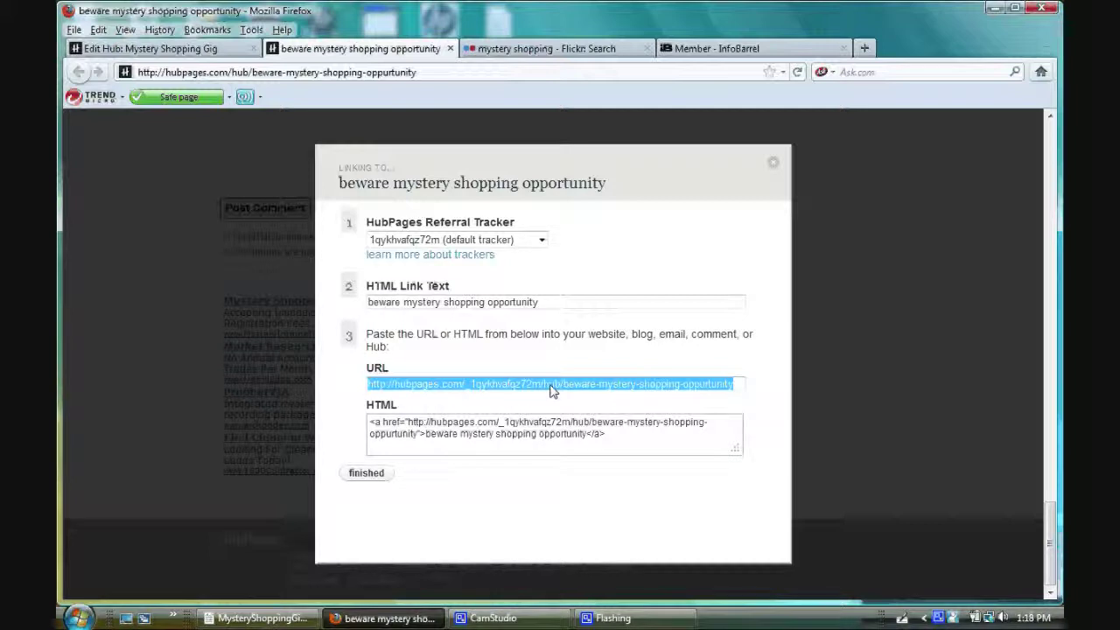
pyautogui.rightClick(551, 390)
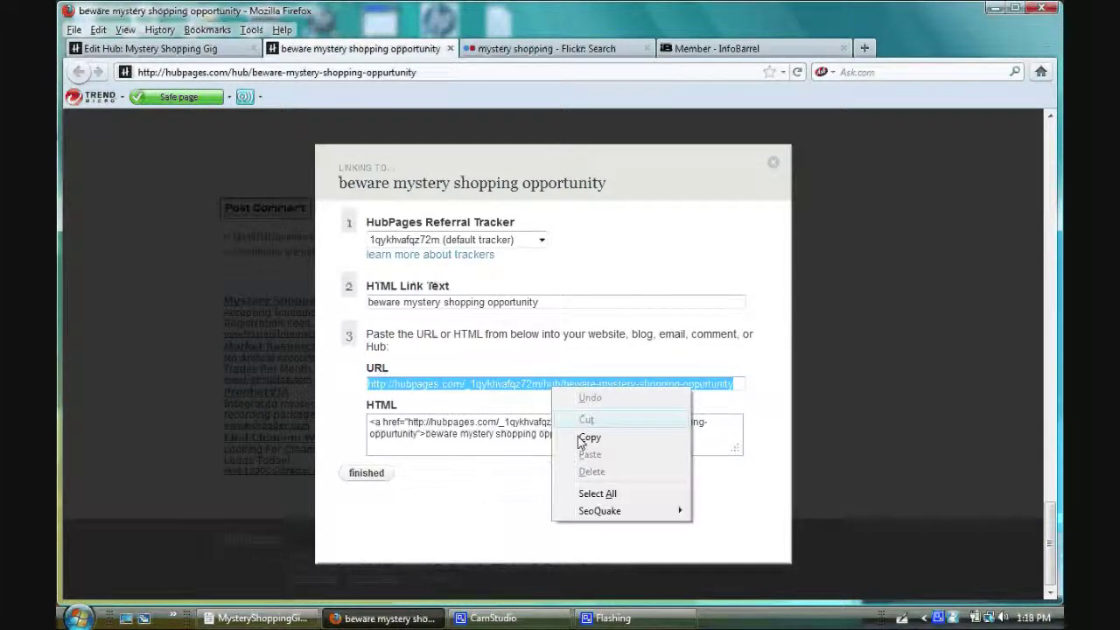
pyautogui.click(581, 437)
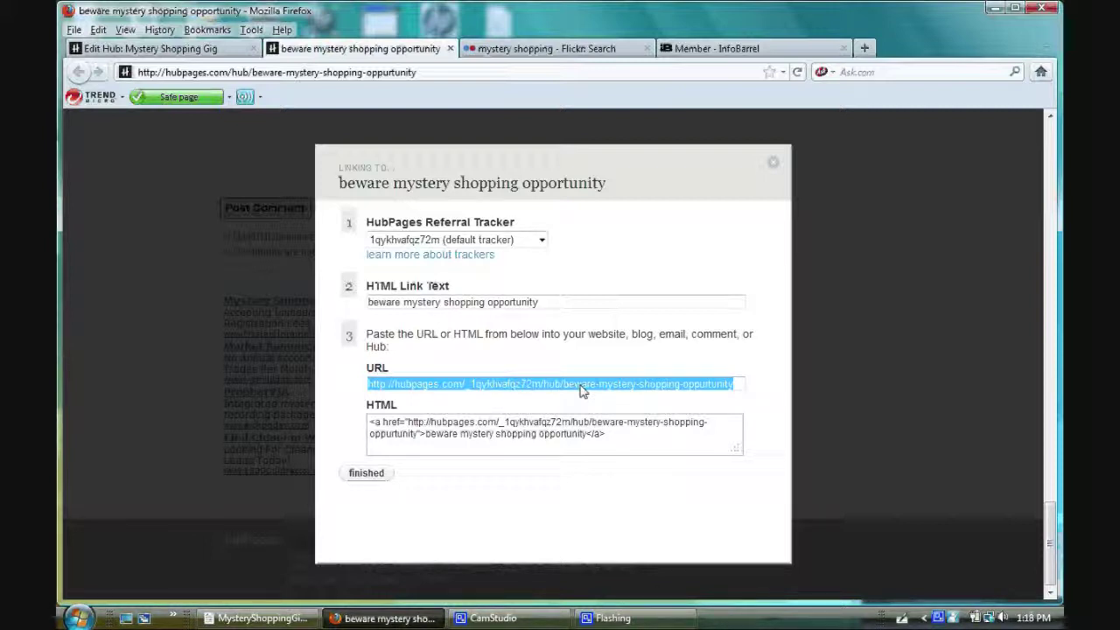
pyautogui.click(774, 163)
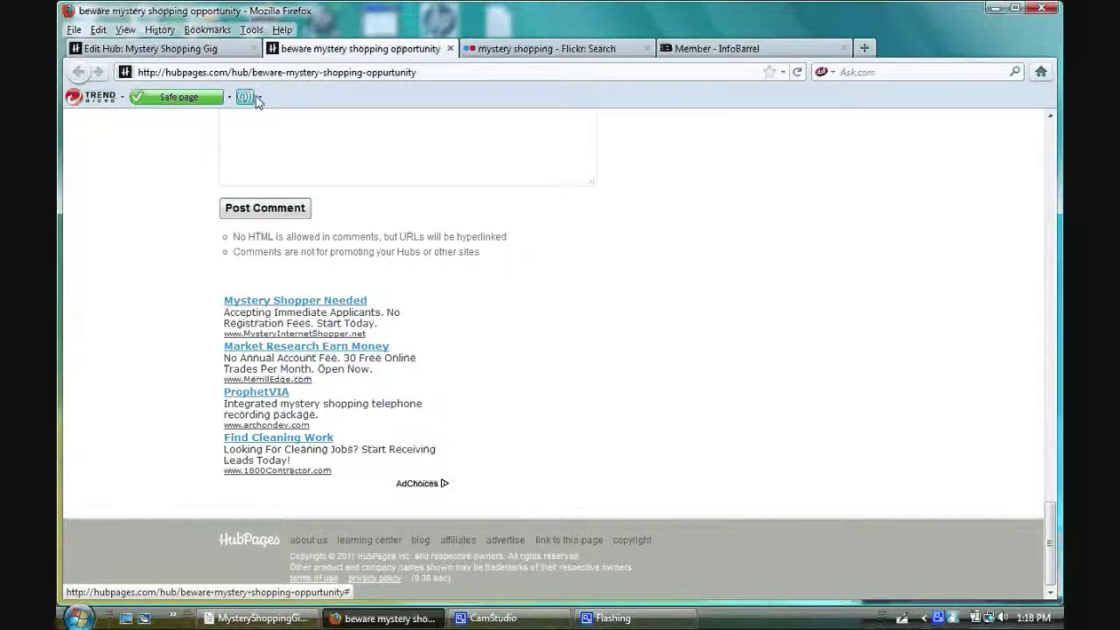
pyautogui.click(140, 49)
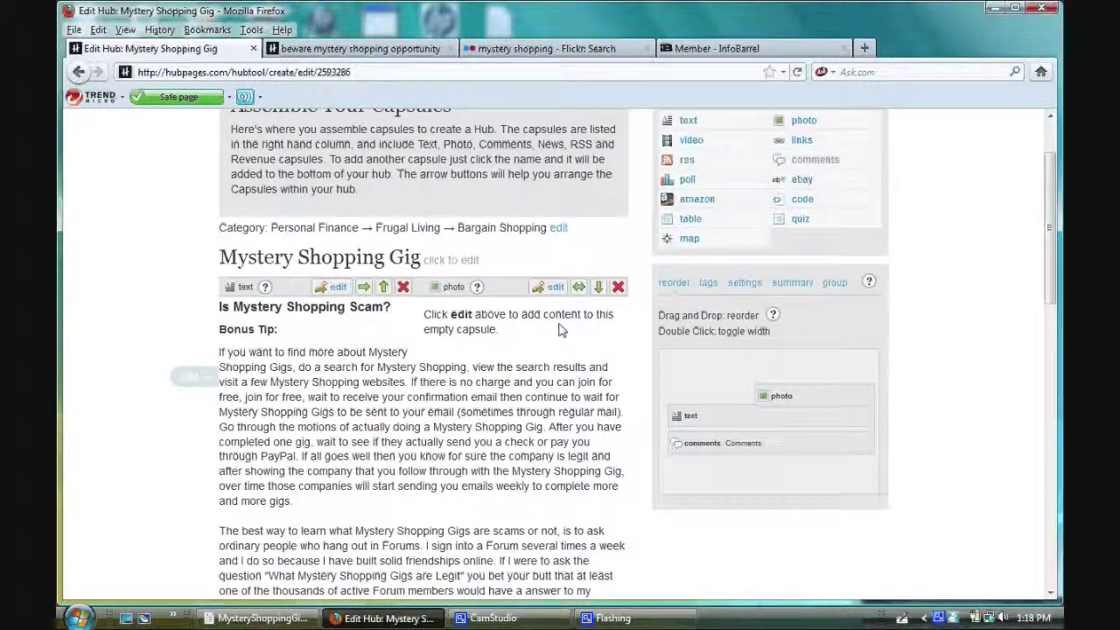
pyautogui.click(379, 51)
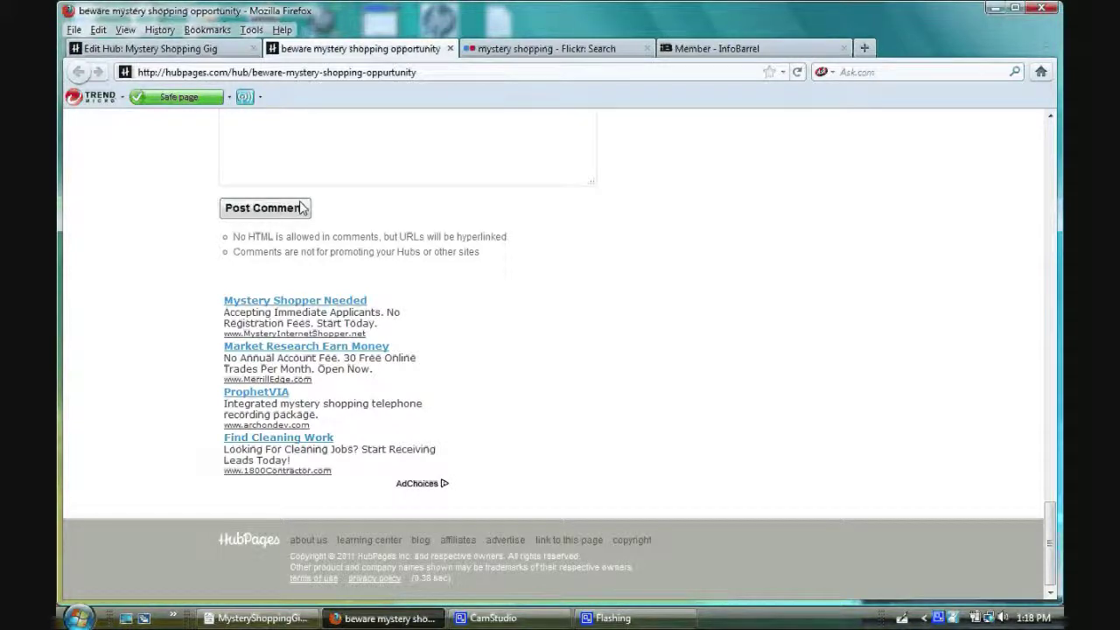
pyautogui.click(184, 50)
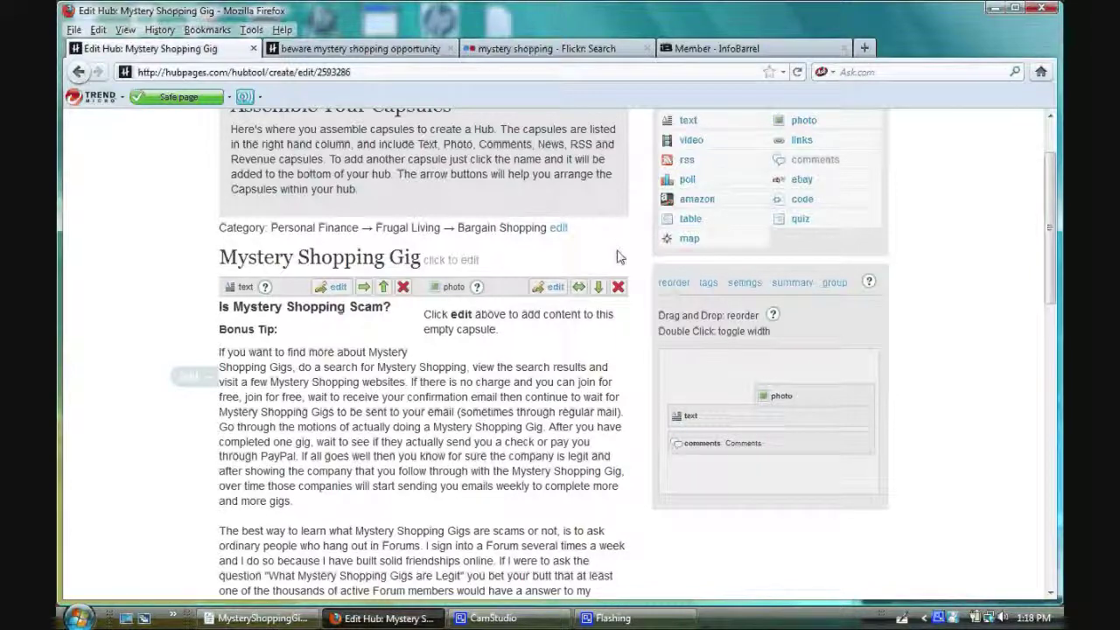
pyautogui.click(547, 287)
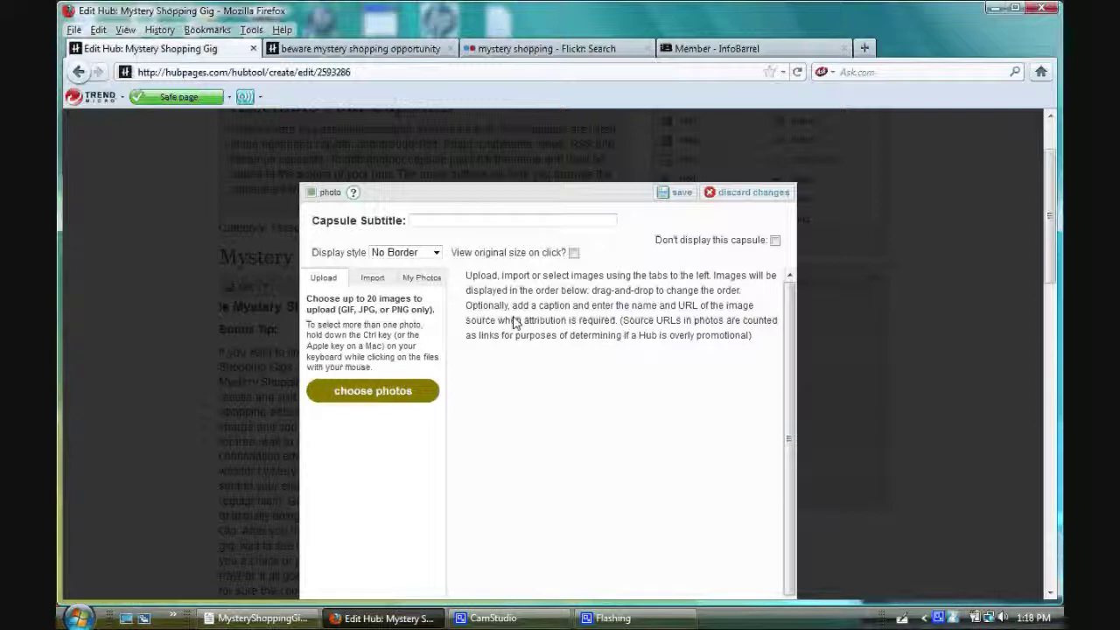
pyautogui.click(396, 391)
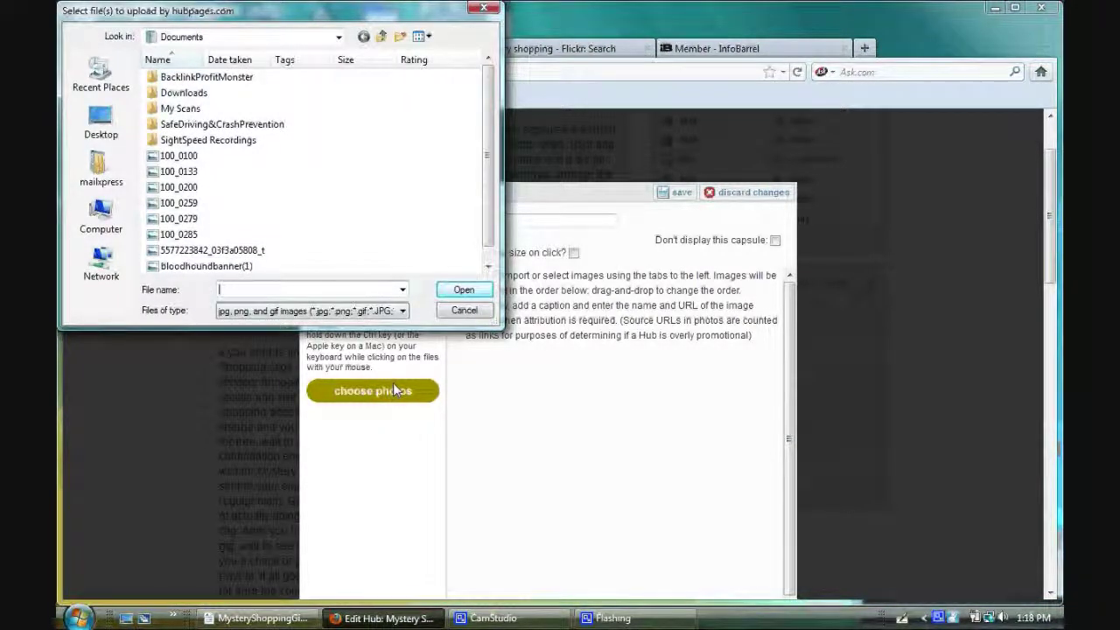
pyautogui.click(269, 253)
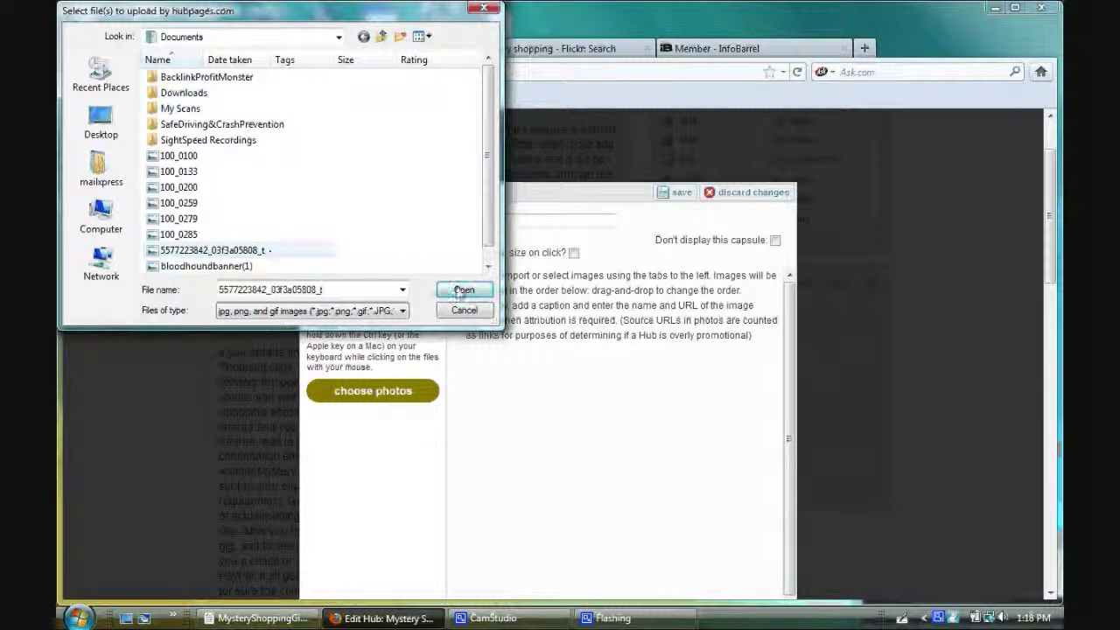
pyautogui.click(465, 289)
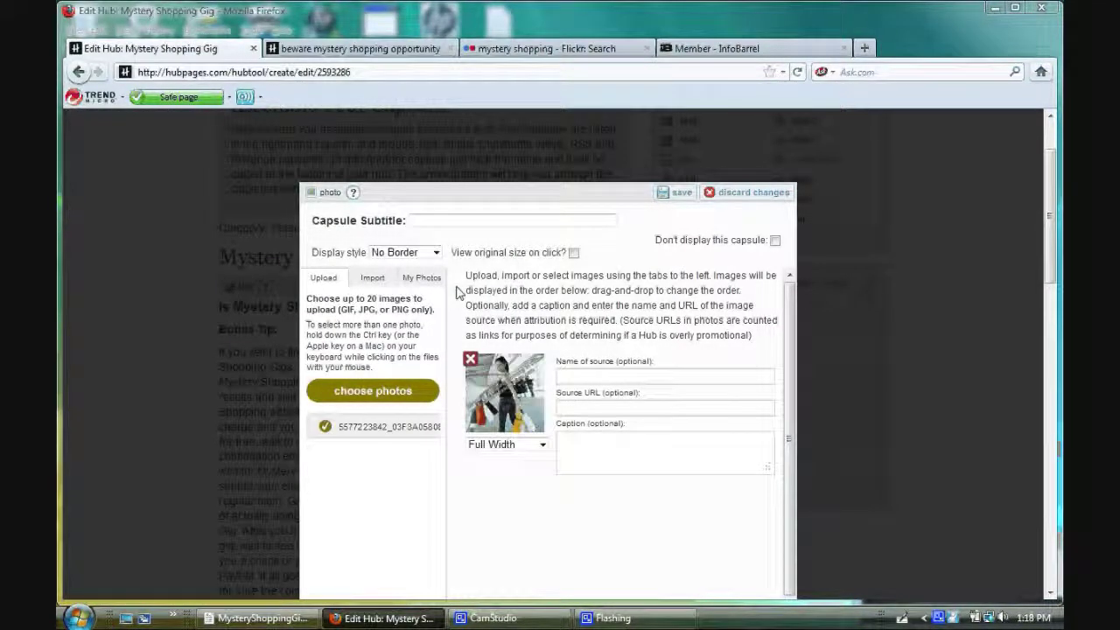
pyautogui.click(542, 444)
pyautogui.click(531, 485)
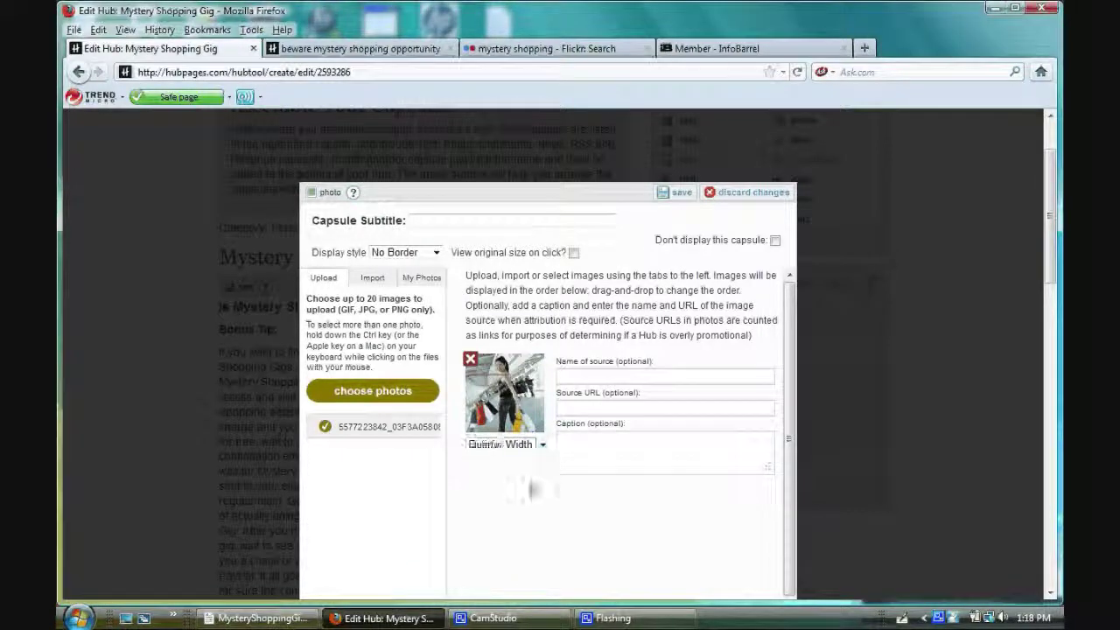
# Step: Enter "Beware Mystery Shopping Opportunity" as the photo capsule's subtitle
pyautogui.click(533, 224)
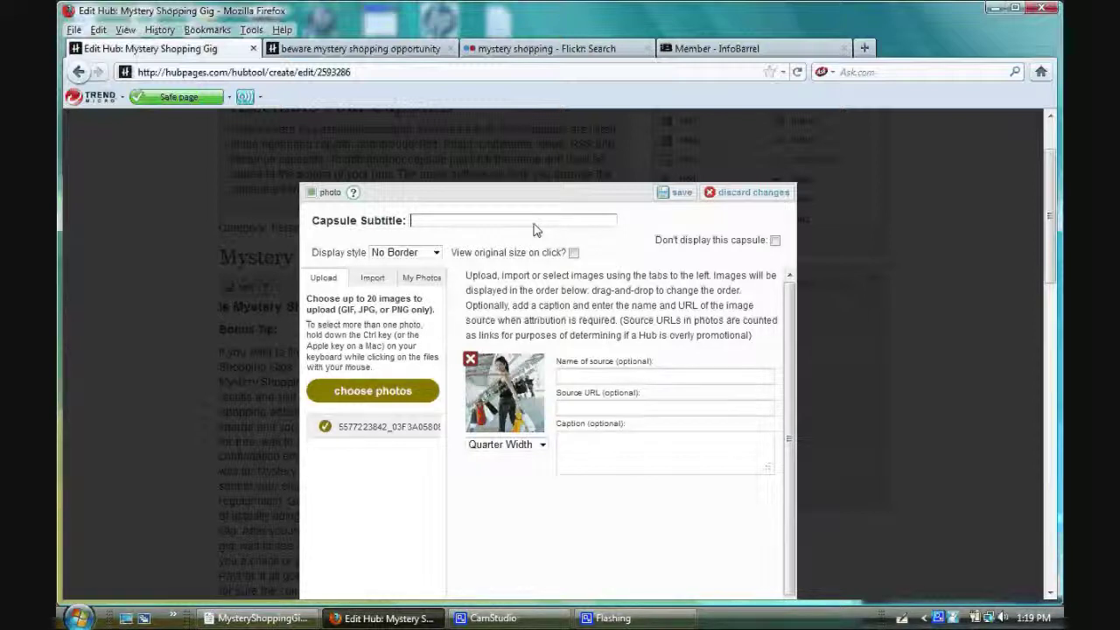
pyautogui.write('Beware ')
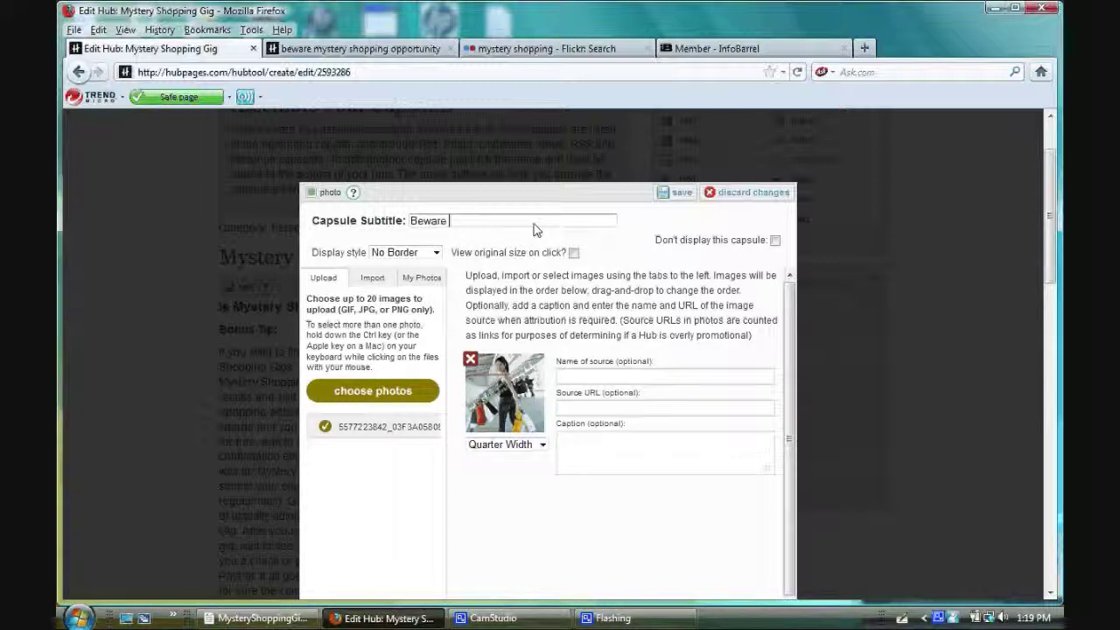
pyautogui.write('Mystery Shoppi')
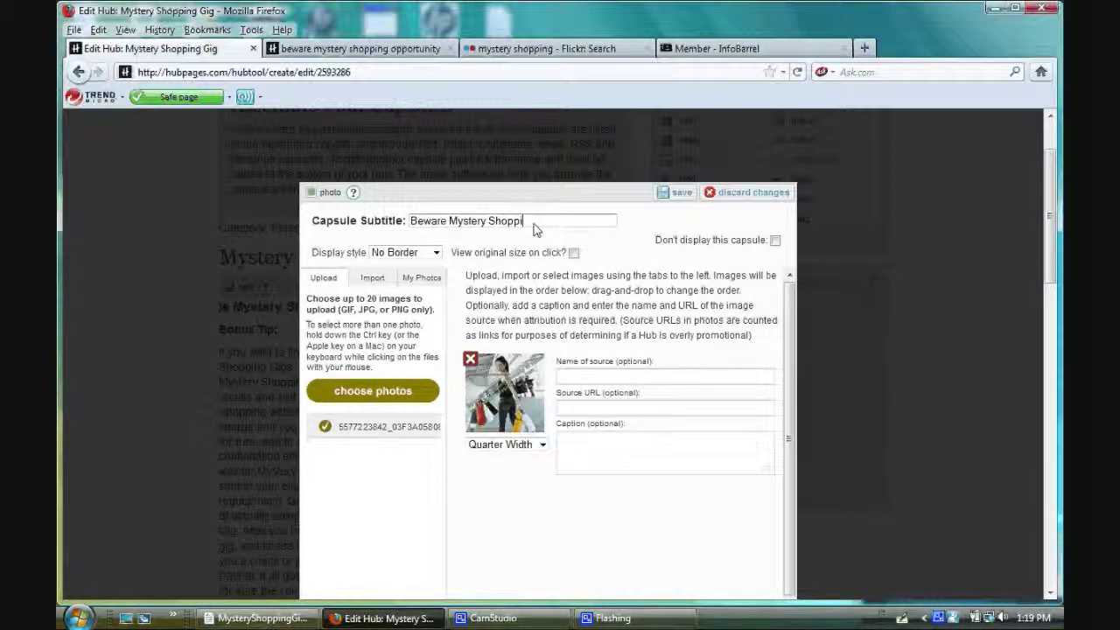
pyautogui.write('ng Opportunity')
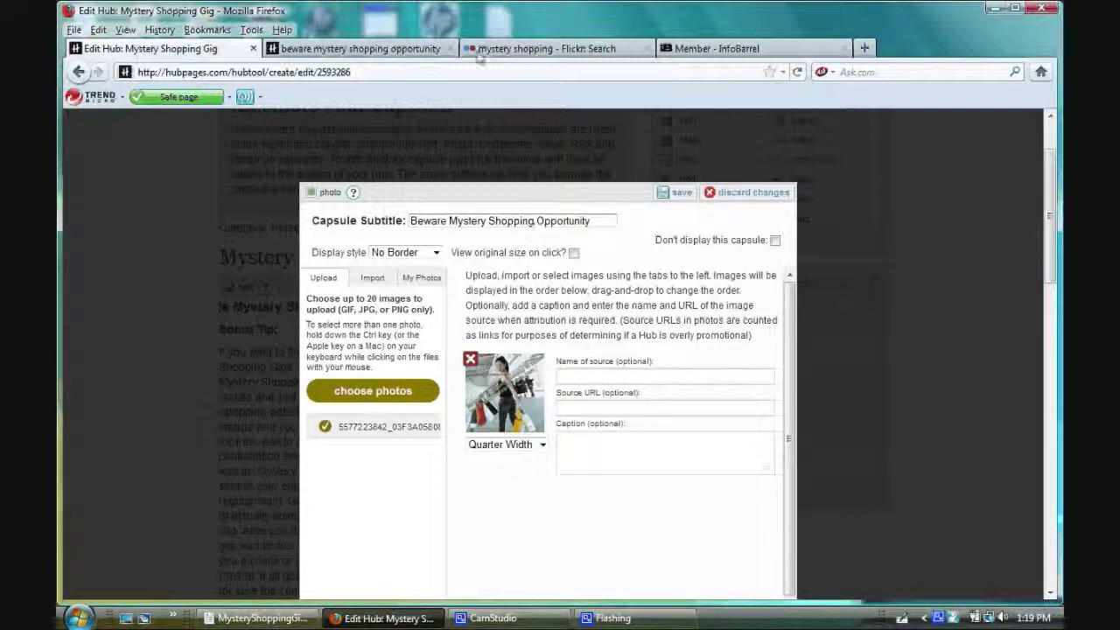
# Step: Paste the copied hub link as the photo's source URL
pyautogui.click(636, 377)
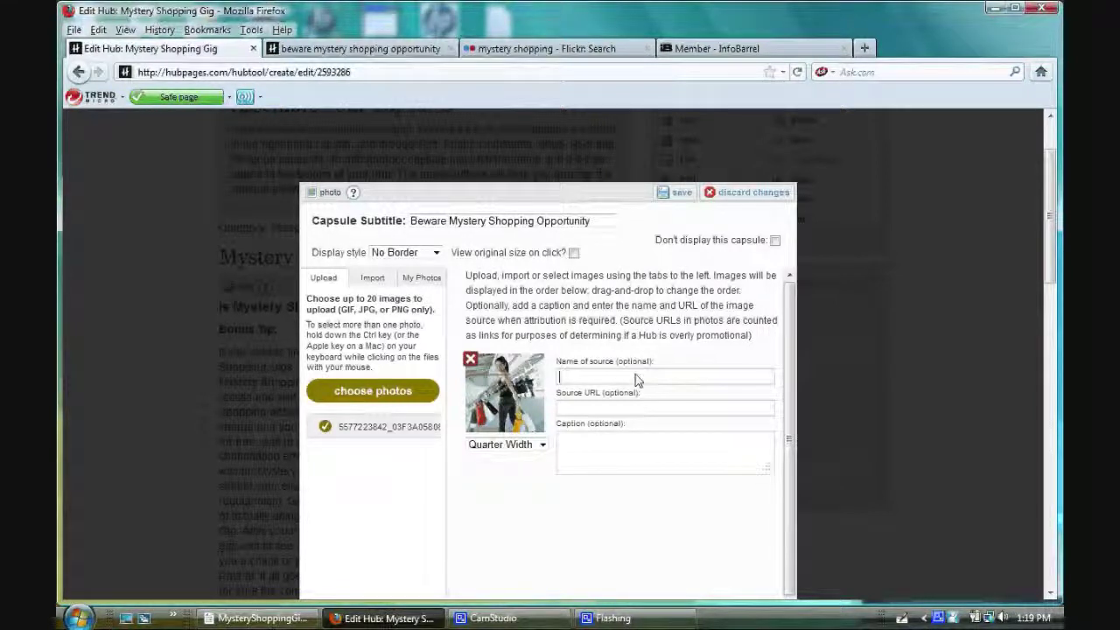
pyautogui.click(625, 409)
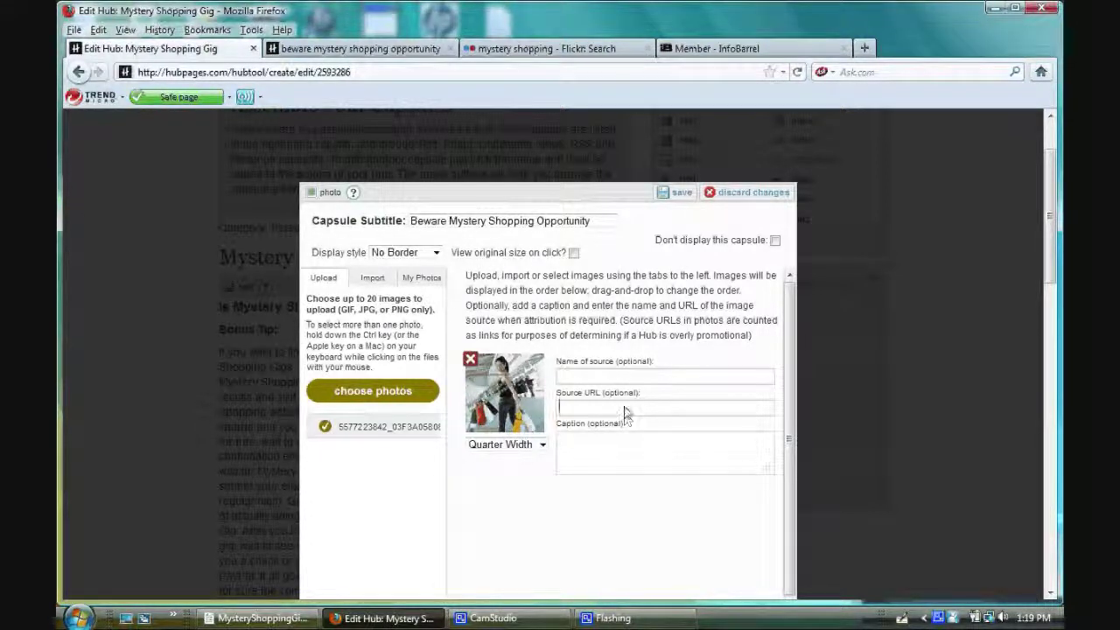
pyautogui.rightClick(626, 410)
pyautogui.click(663, 474)
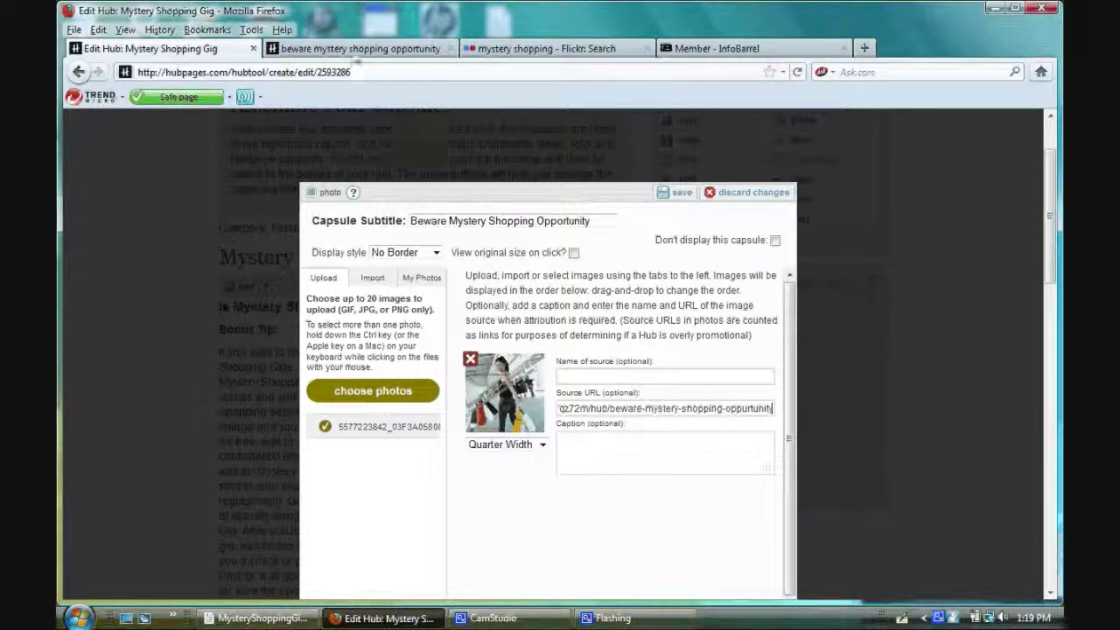
# Step: Copy the subtitle "Beware Mystery Shopping Opportunity" into the photo's source name and caption, and save the photo capsule
pyautogui.click(355, 51)
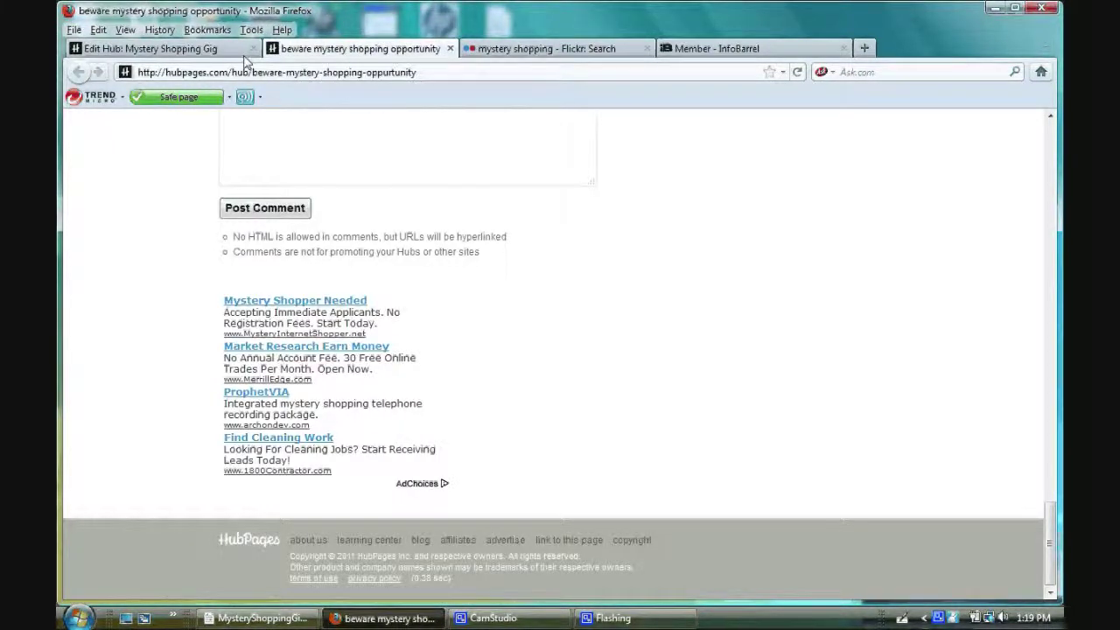
pyautogui.click(187, 50)
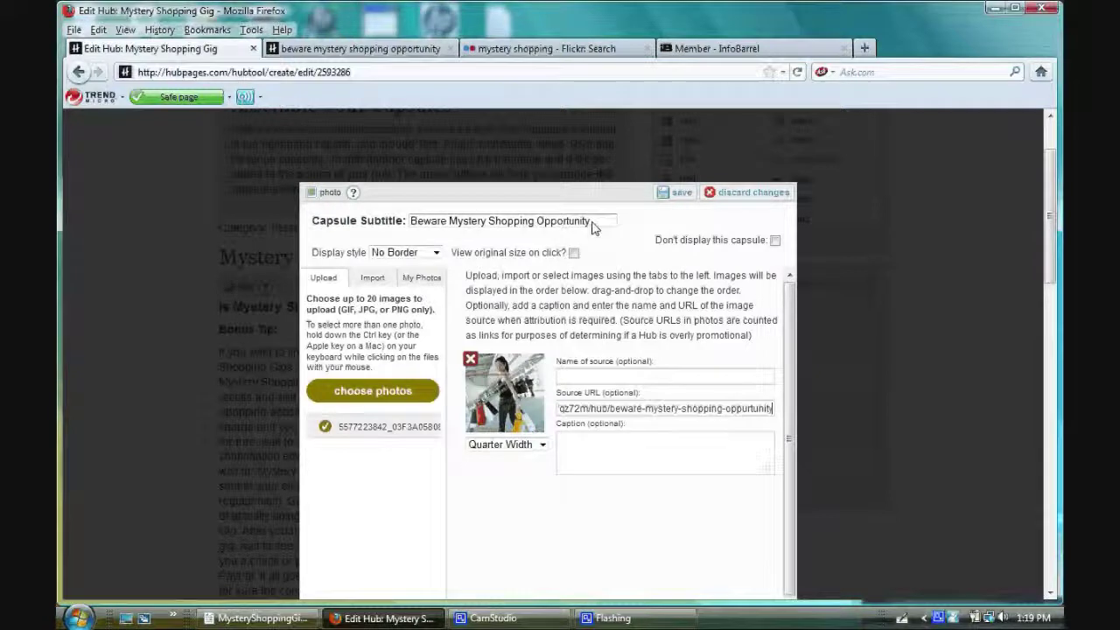
pyautogui.tripleClick(547, 226)
pyautogui.hotkey('ctrl', 'c')
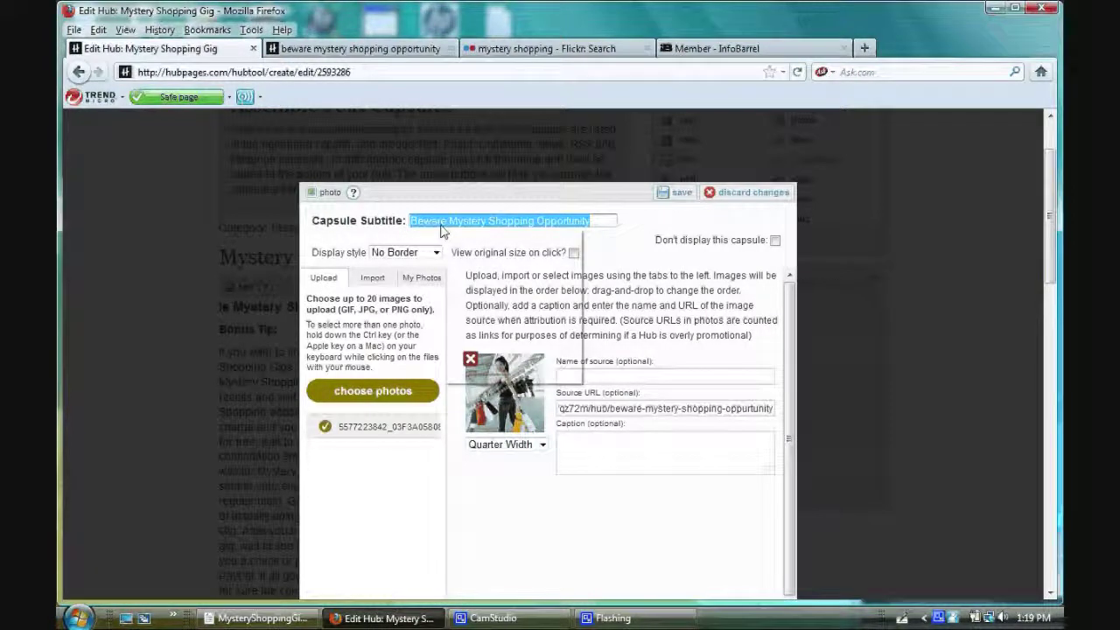
pyautogui.click(634, 377)
pyautogui.rightClick(600, 396)
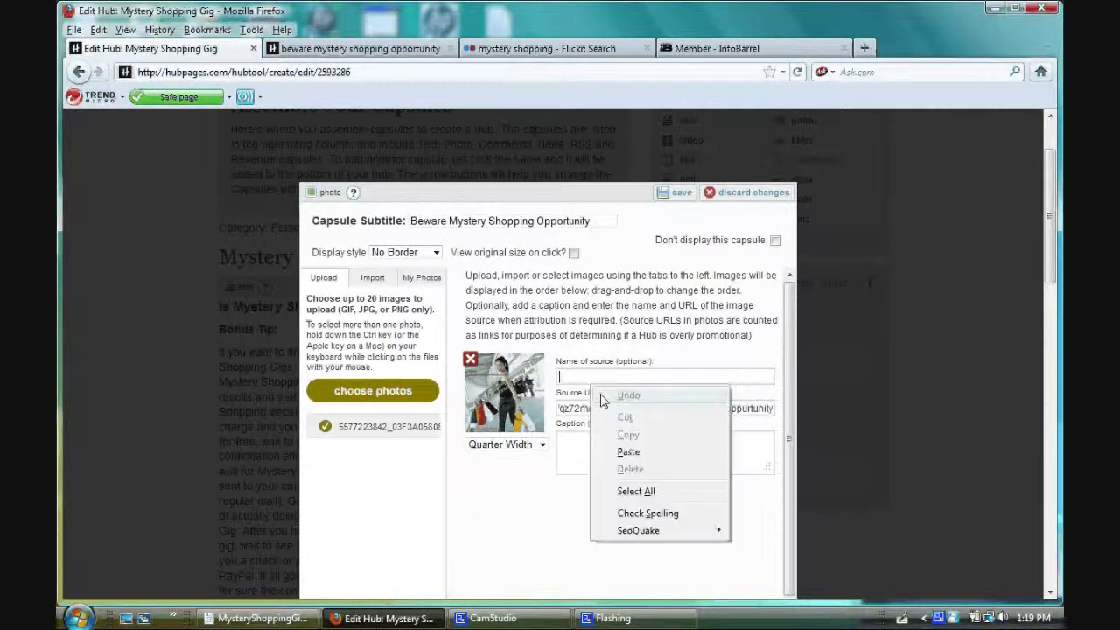
pyautogui.click(623, 451)
pyautogui.click(618, 447)
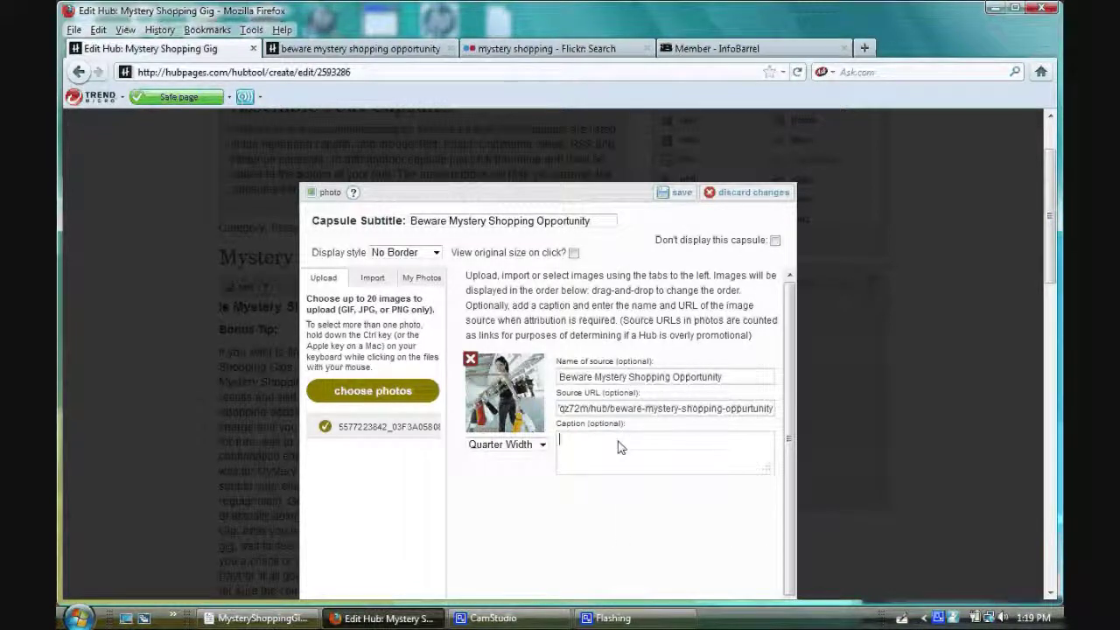
pyautogui.rightClick(619, 447)
pyautogui.click(641, 509)
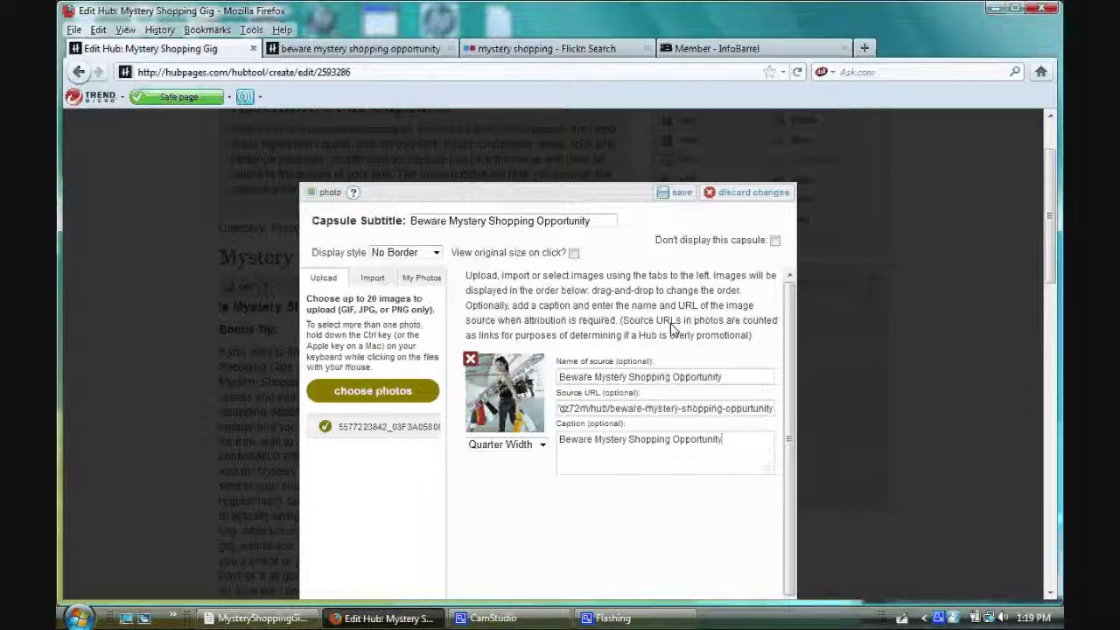
pyautogui.click(676, 193)
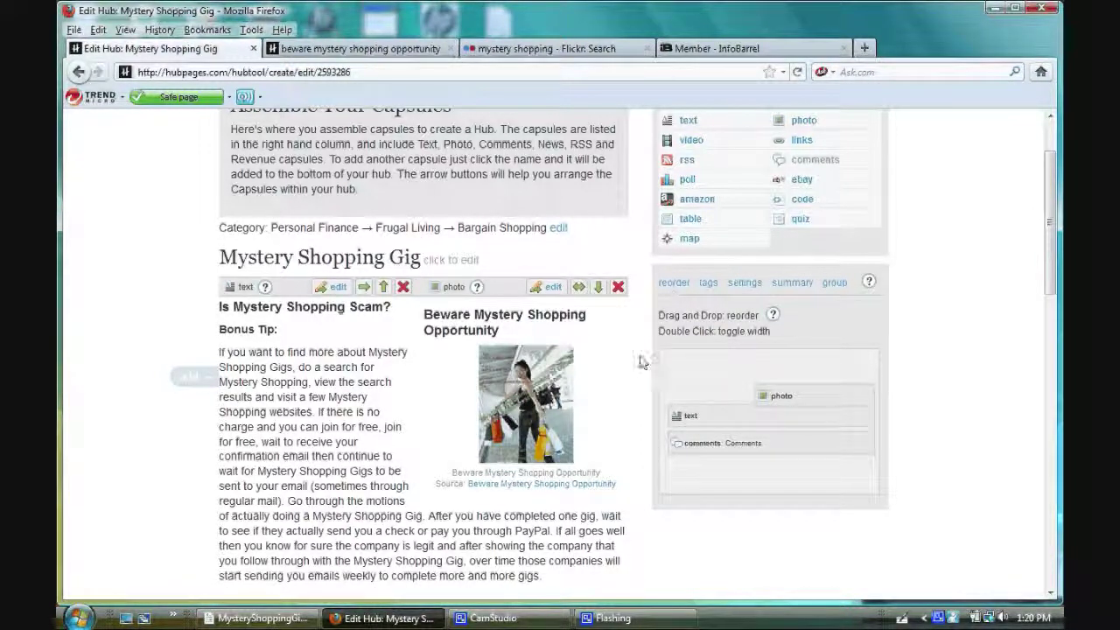
# Step: Review the saved photo with its caption and source link beside the article text, and show the hub's tags
pyautogui.scroll(-2, 639, 361)
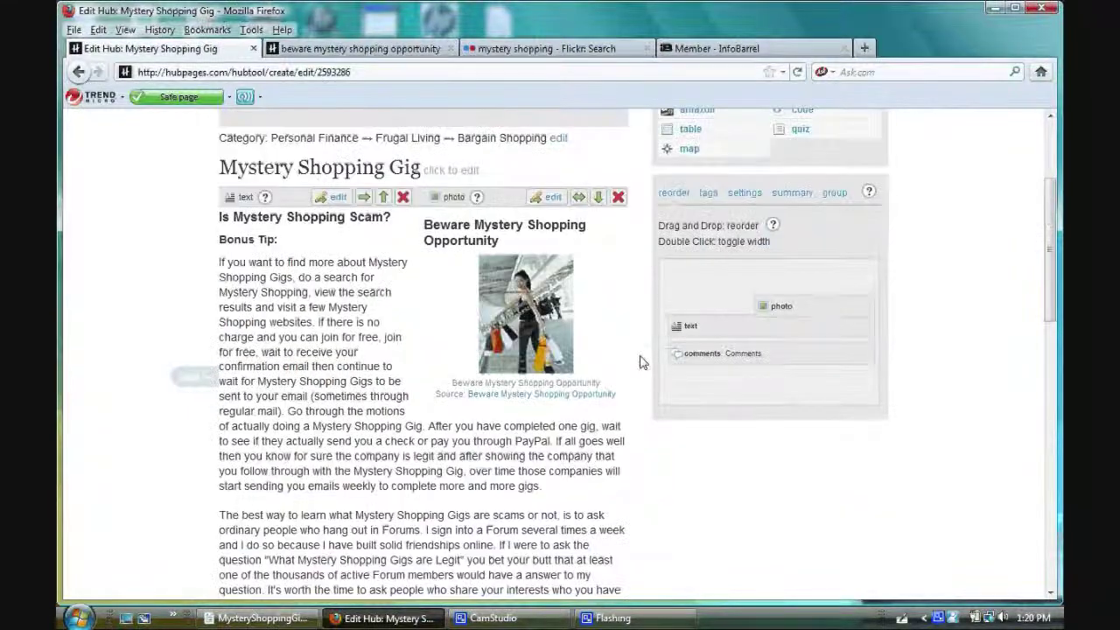
pyautogui.scroll(-2, 639, 362)
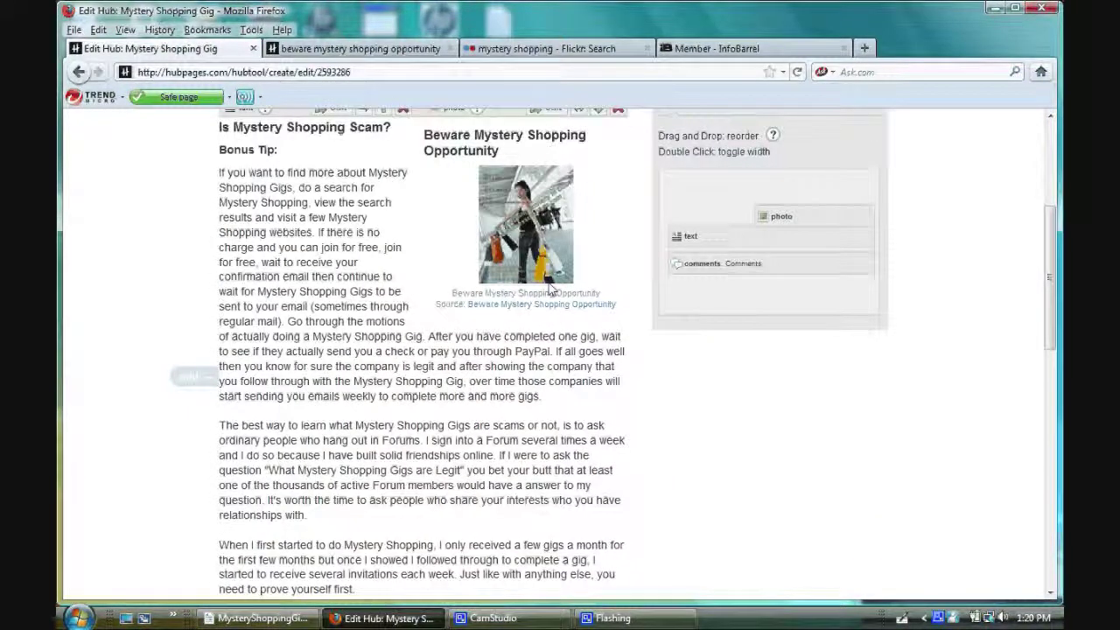
pyautogui.scroll(2, 543, 388)
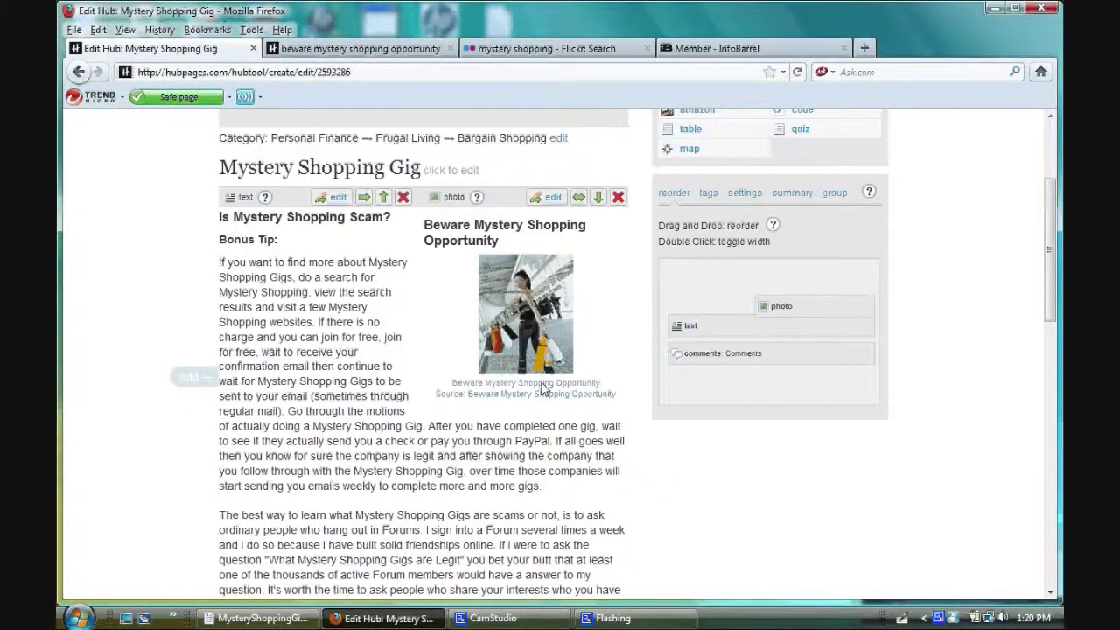
pyautogui.scroll(4, 625, 330)
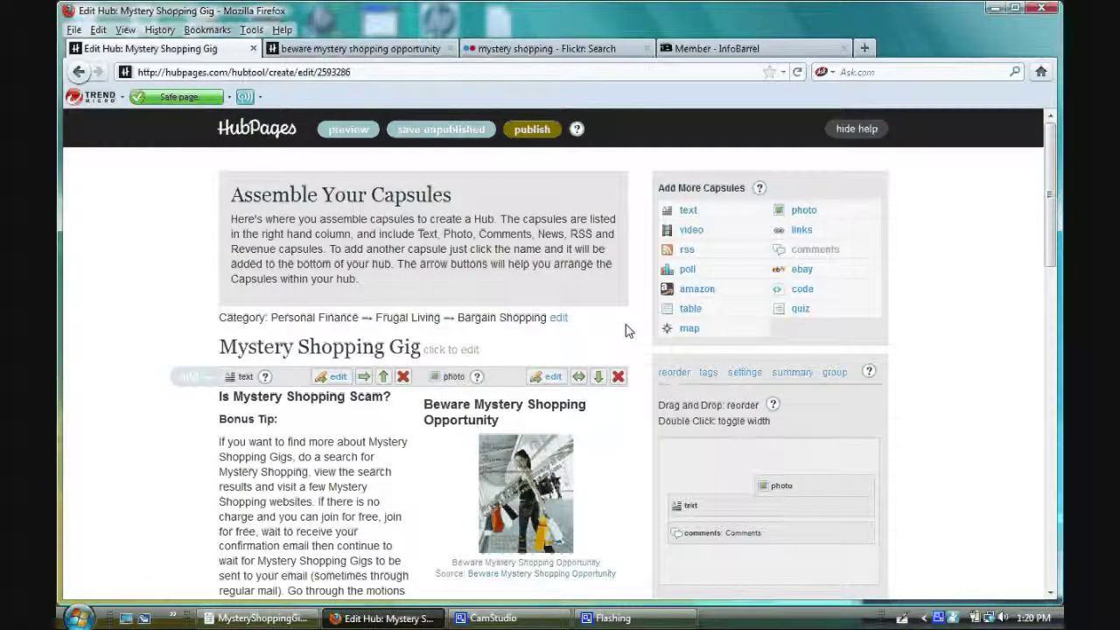
pyautogui.scroll(-4, 863, 380)
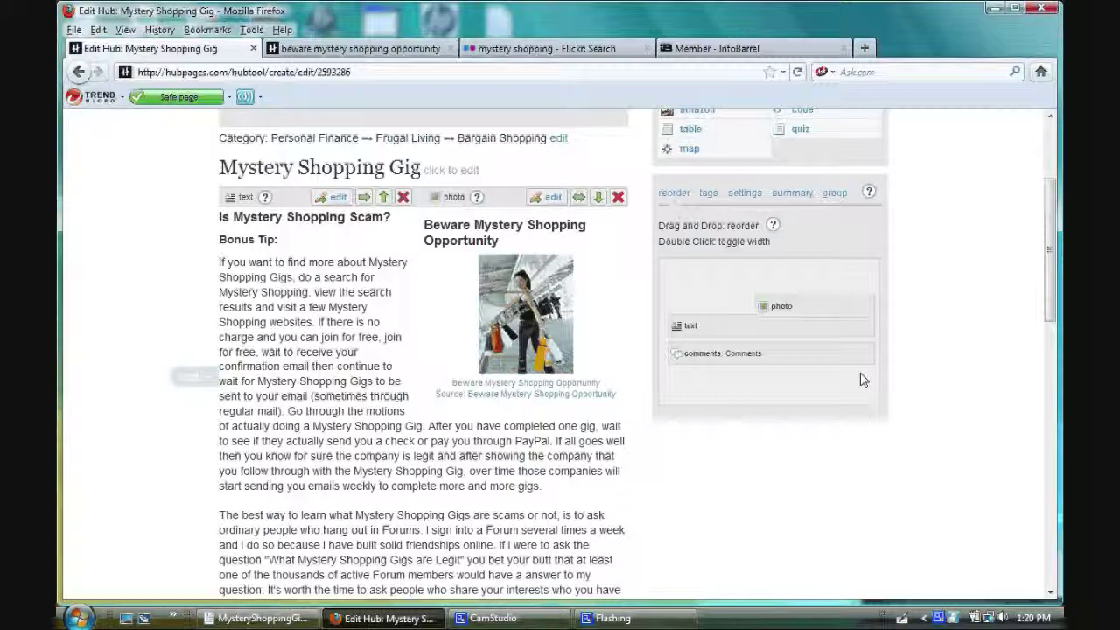
pyautogui.click(709, 194)
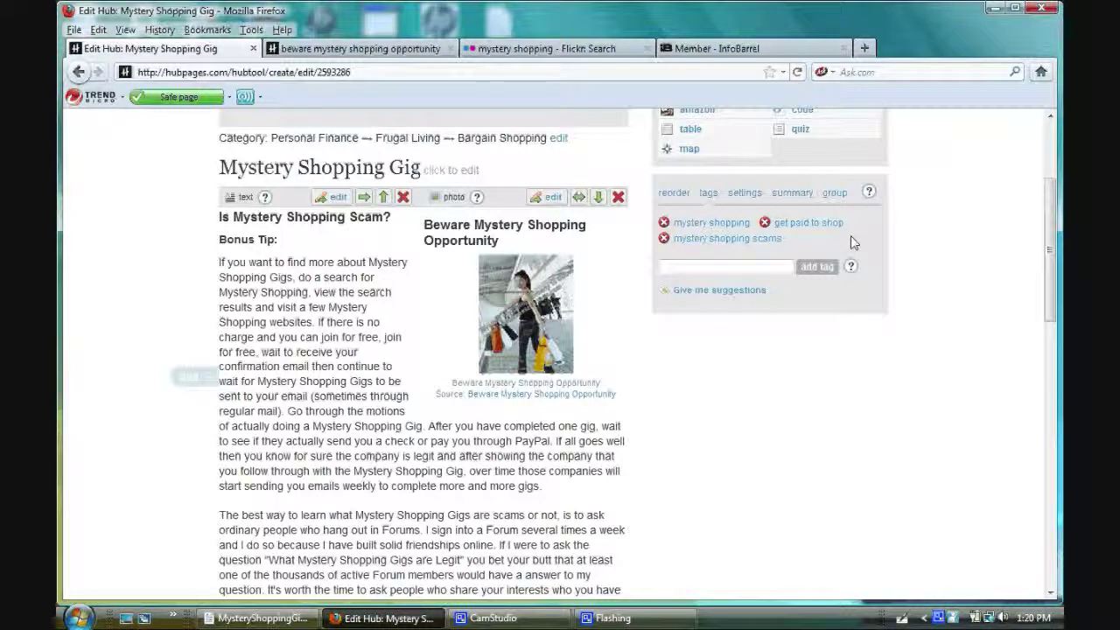
# Step: Add the tag "shop to get paid" to the hub
pyautogui.write('shop to get paid')
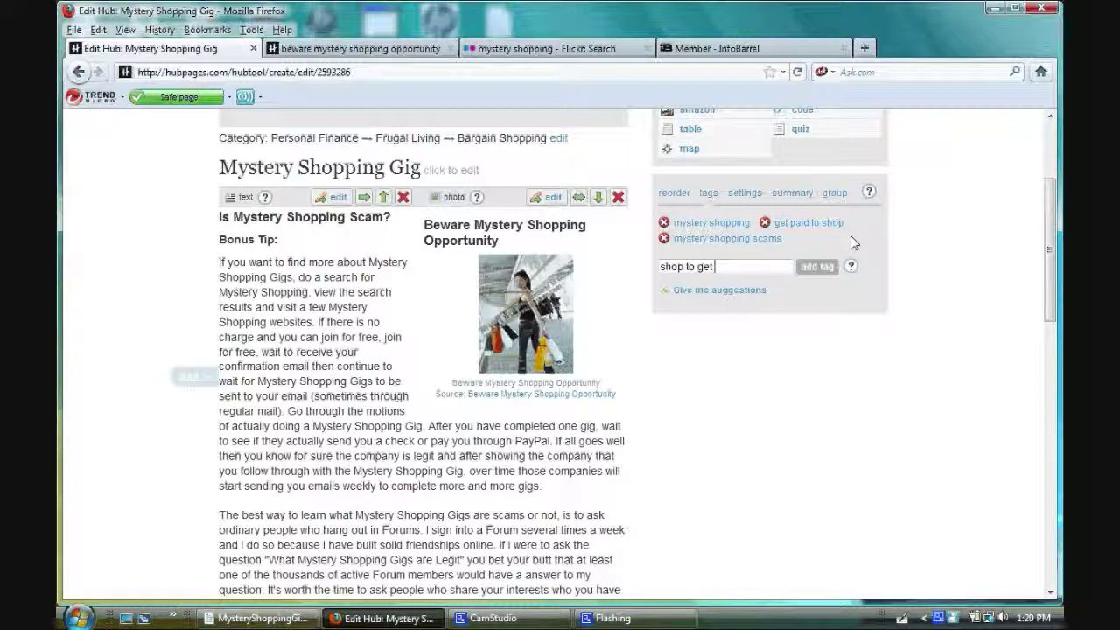
pyautogui.click(819, 267)
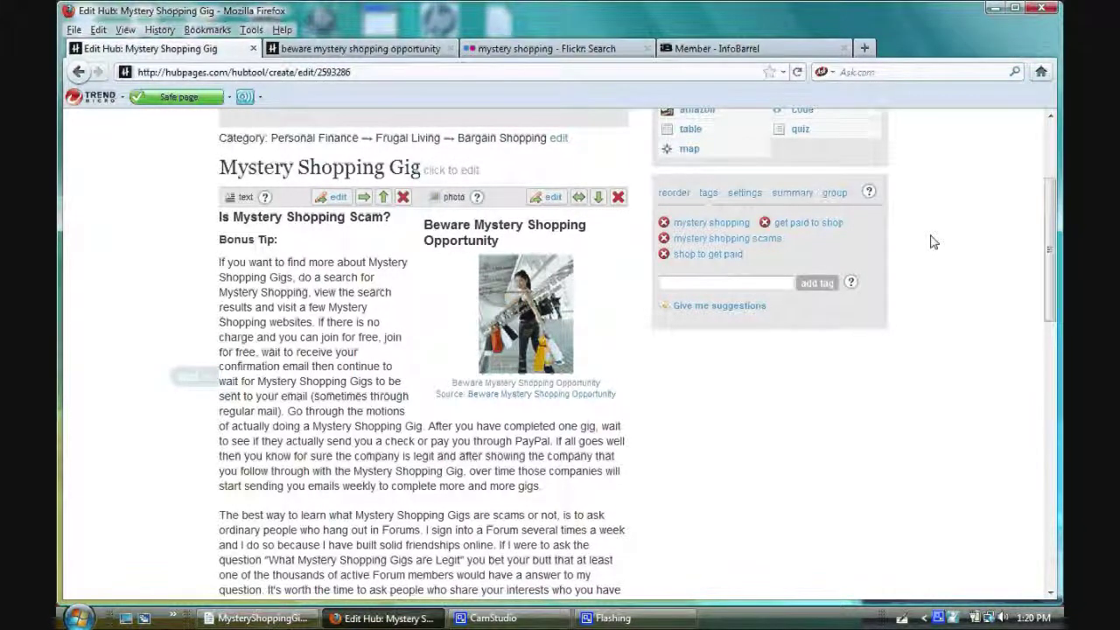
# Step: Add a video capsule to the hub and place it beside the article text, directly beneath the photo
pyautogui.scroll(4, 933, 243)
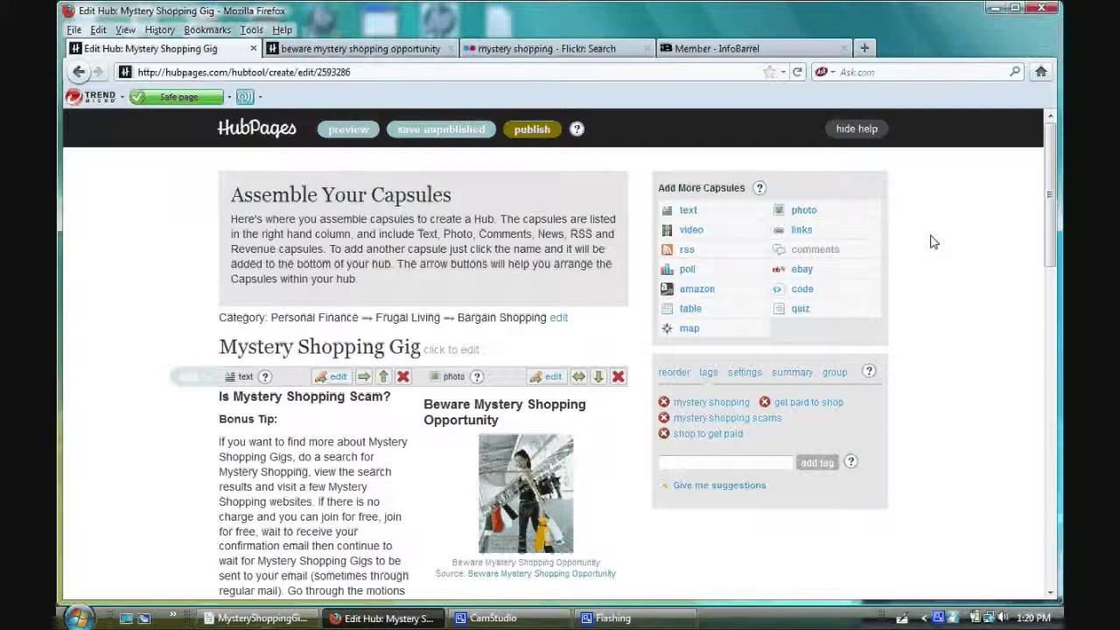
pyautogui.click(705, 233)
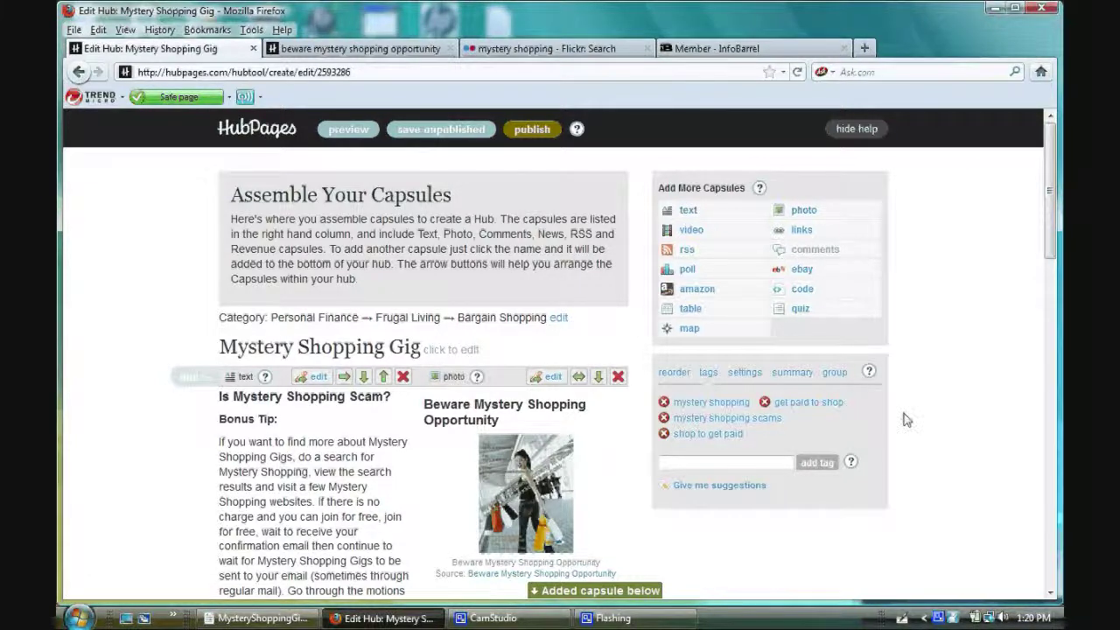
pyautogui.scroll(-15, 905, 420)
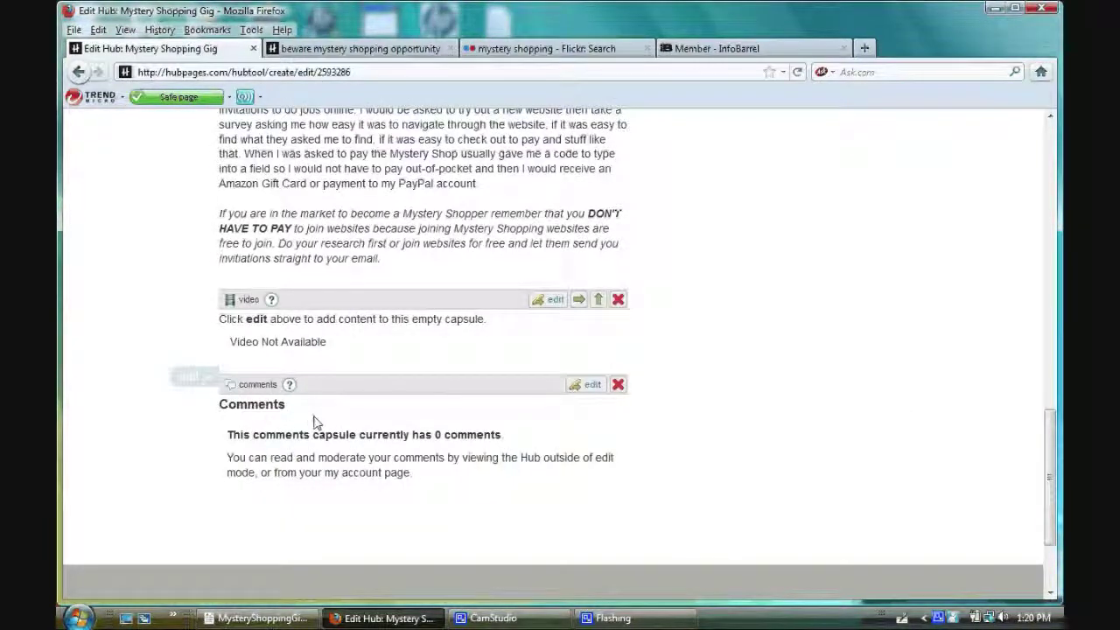
pyautogui.click(578, 299)
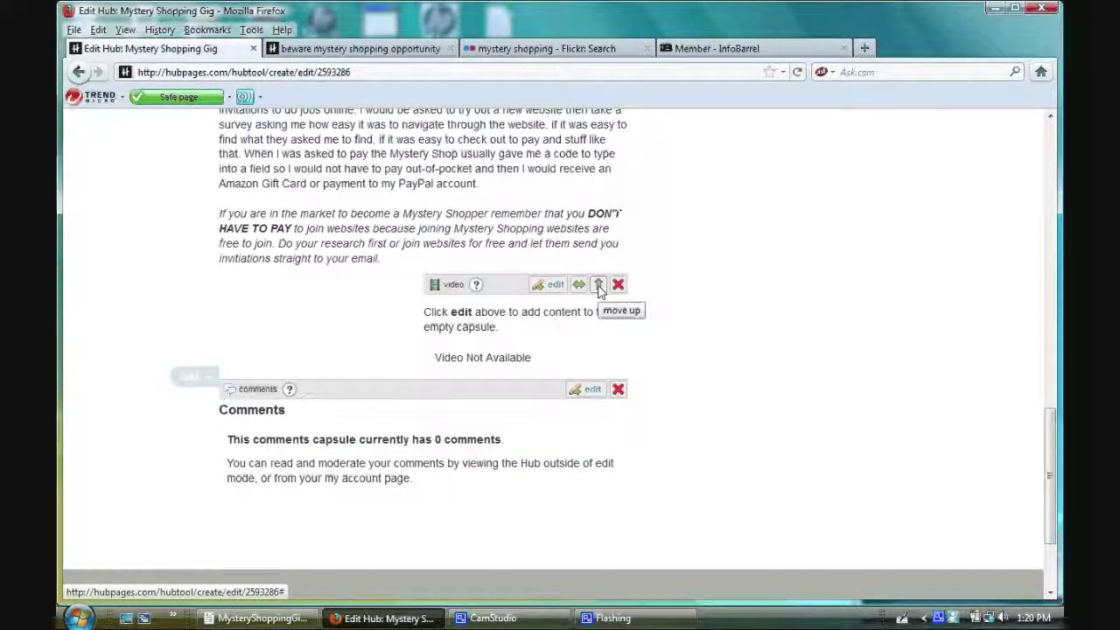
pyautogui.click(599, 285)
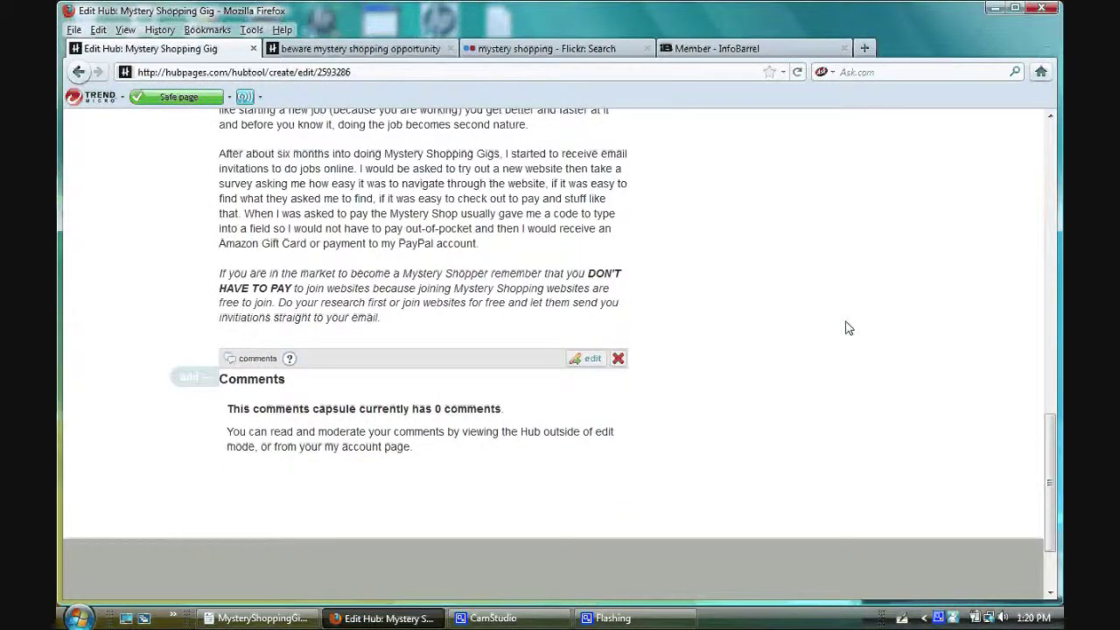
pyautogui.scroll(10, 848, 331)
pyautogui.scroll(7, 507, 459)
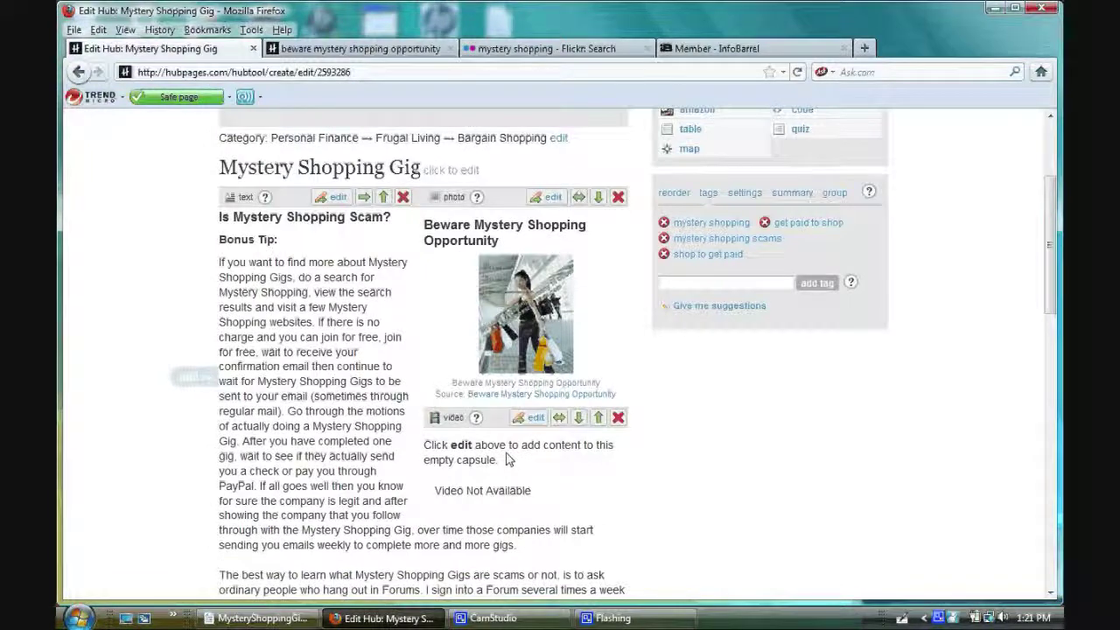
# Step: Save the video capsule without a video URL, and delete the capsule from the hub
pyautogui.click(528, 417)
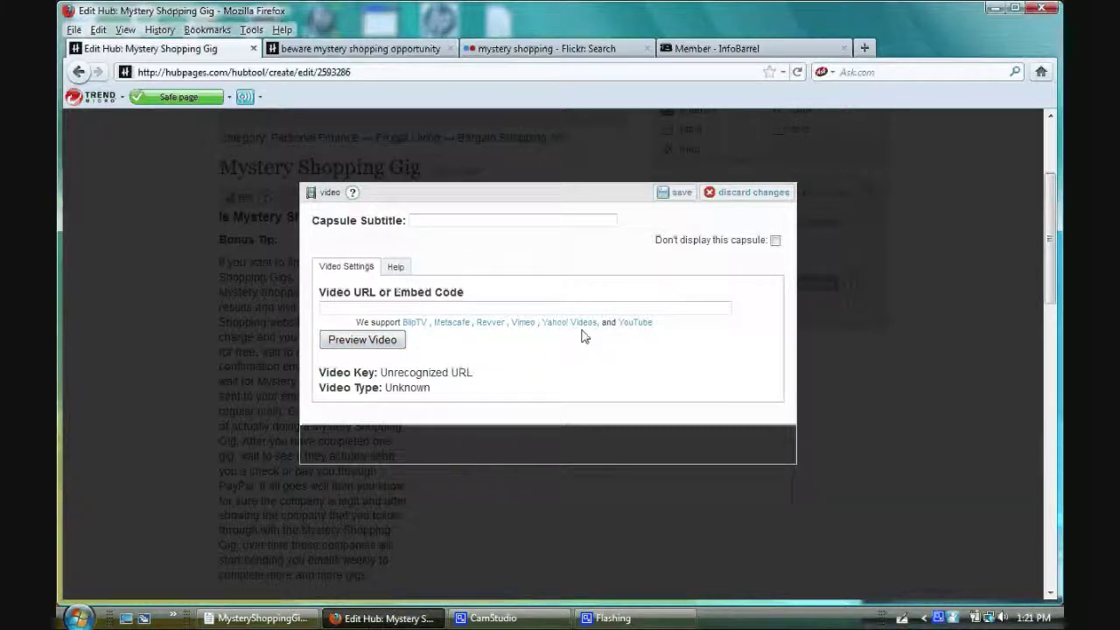
pyautogui.click(677, 194)
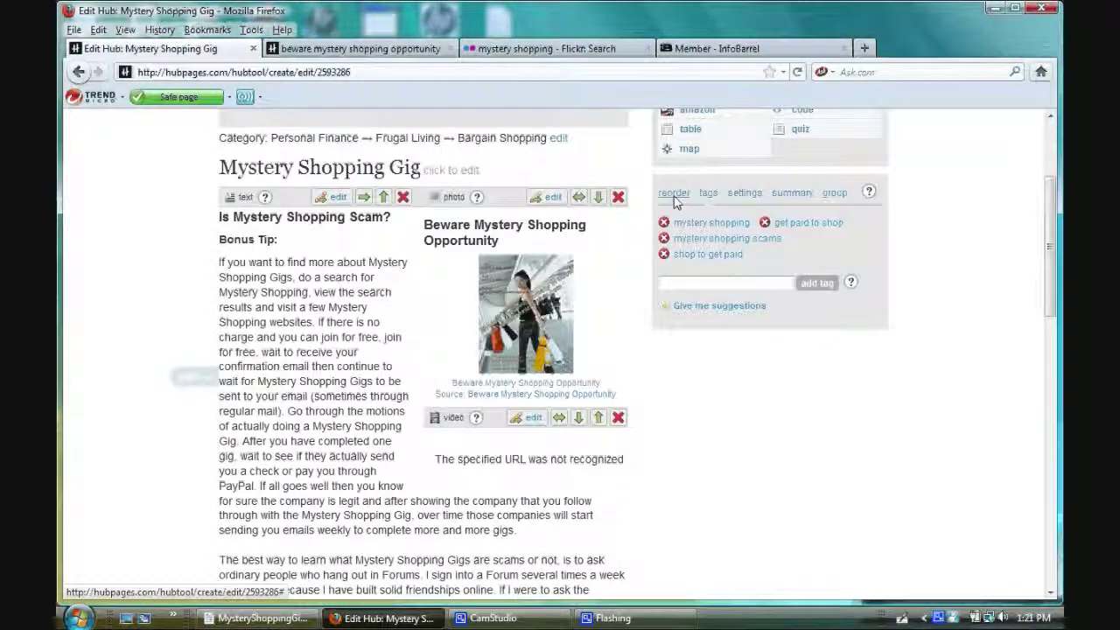
pyautogui.click(618, 418)
pyautogui.press('Return')
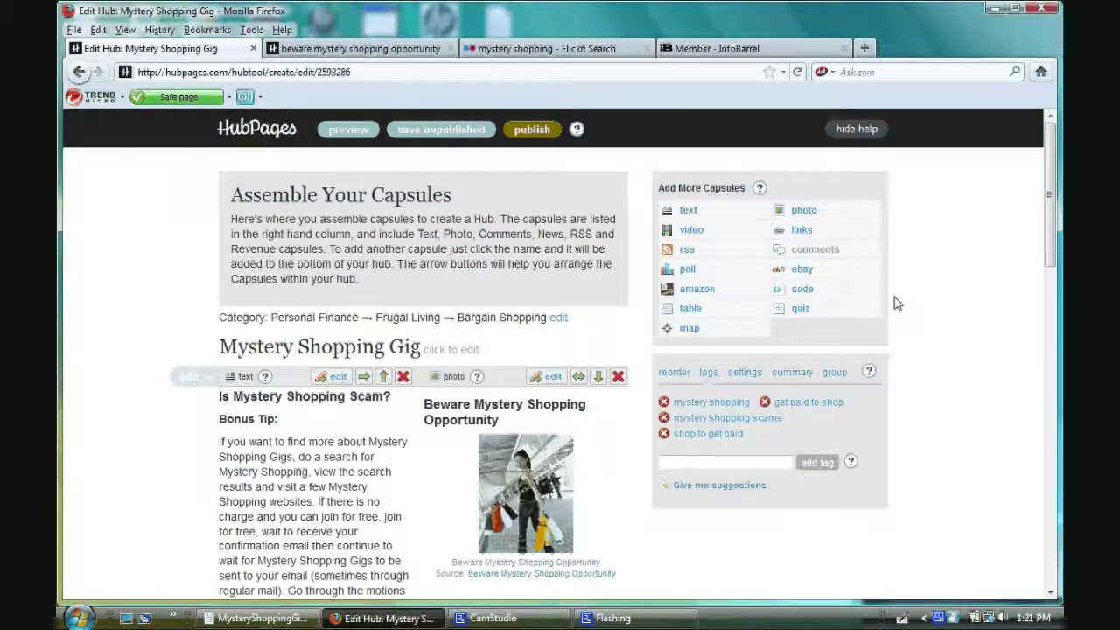
# Step: Review the hub from its title through the article text to the comments, including the photo and tags
pyautogui.scroll(-2, 897, 302)
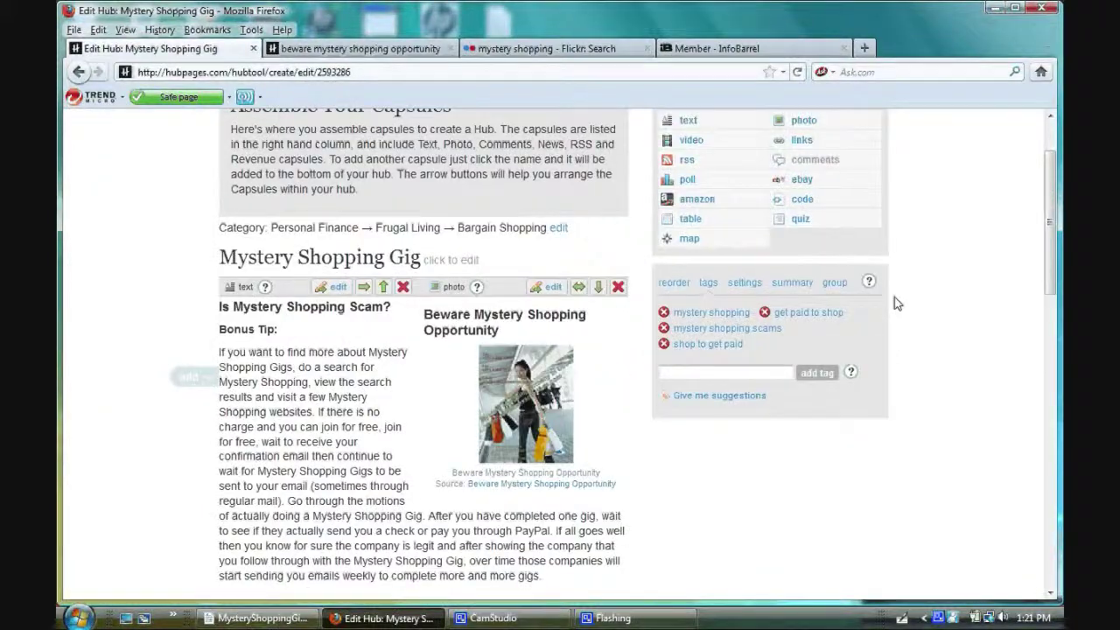
pyautogui.scroll(2, 896, 302)
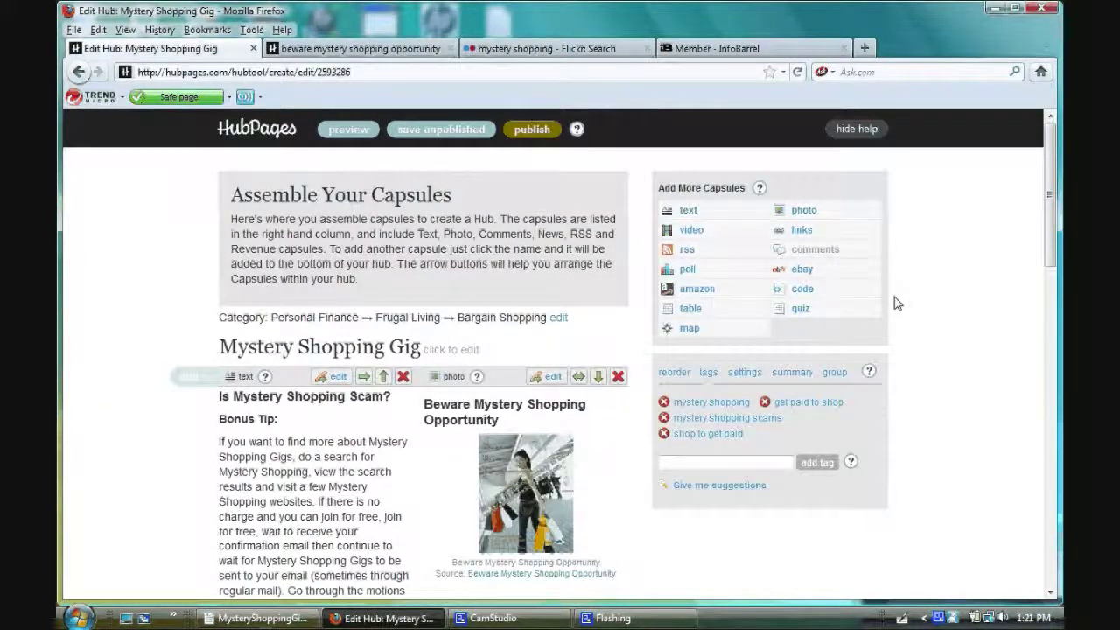
pyautogui.scroll(-9, 896, 302)
pyautogui.scroll(-7, 897, 302)
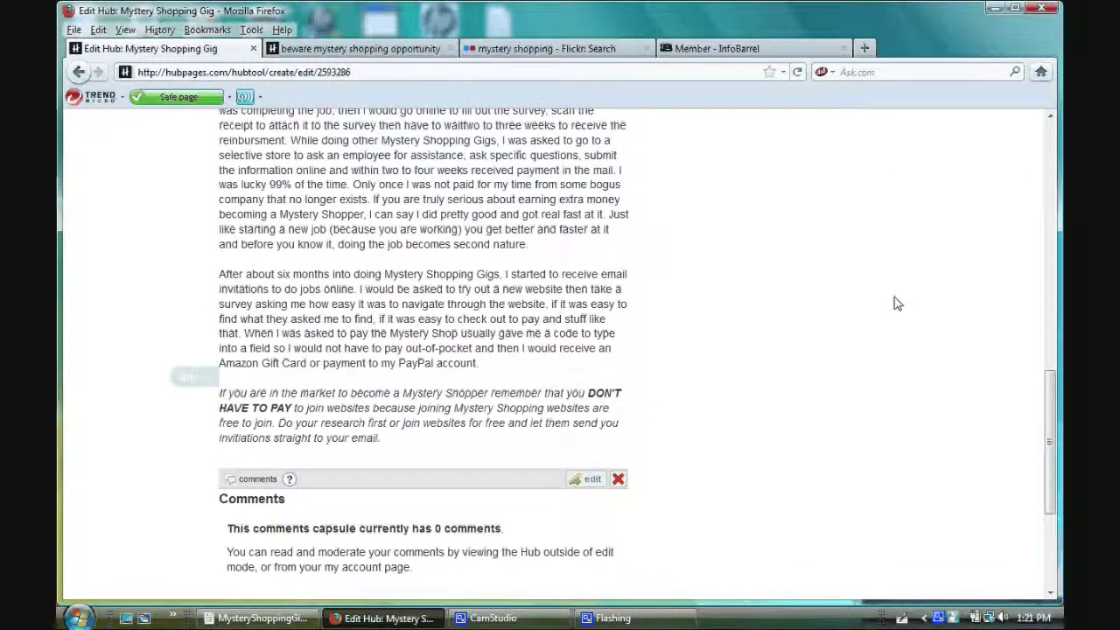
pyautogui.scroll(16, 897, 302)
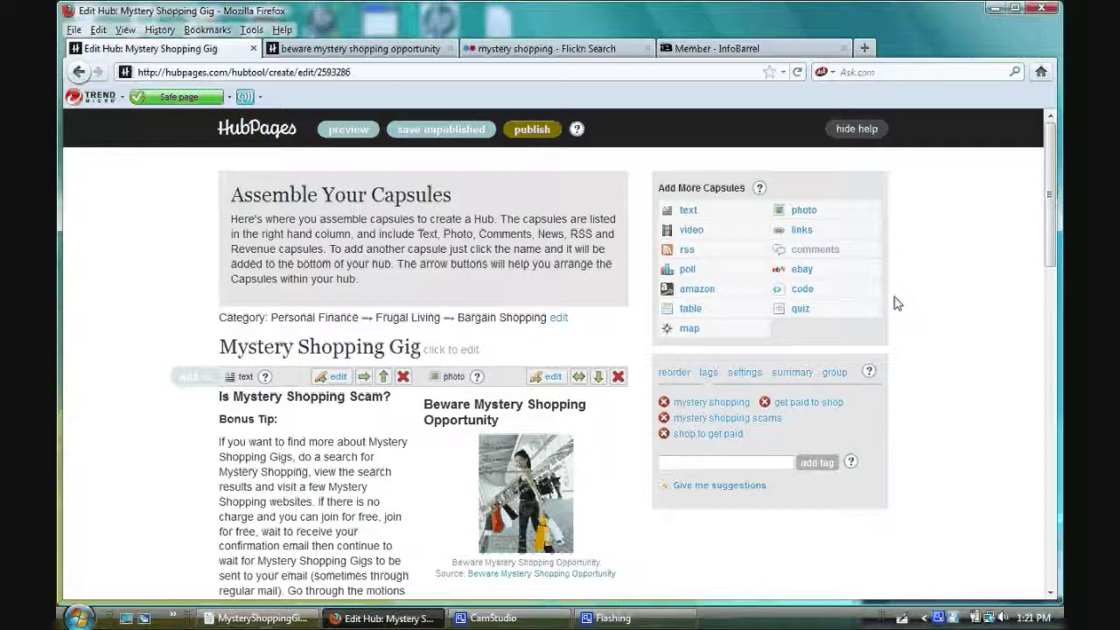
pyautogui.scroll(-3, 896, 302)
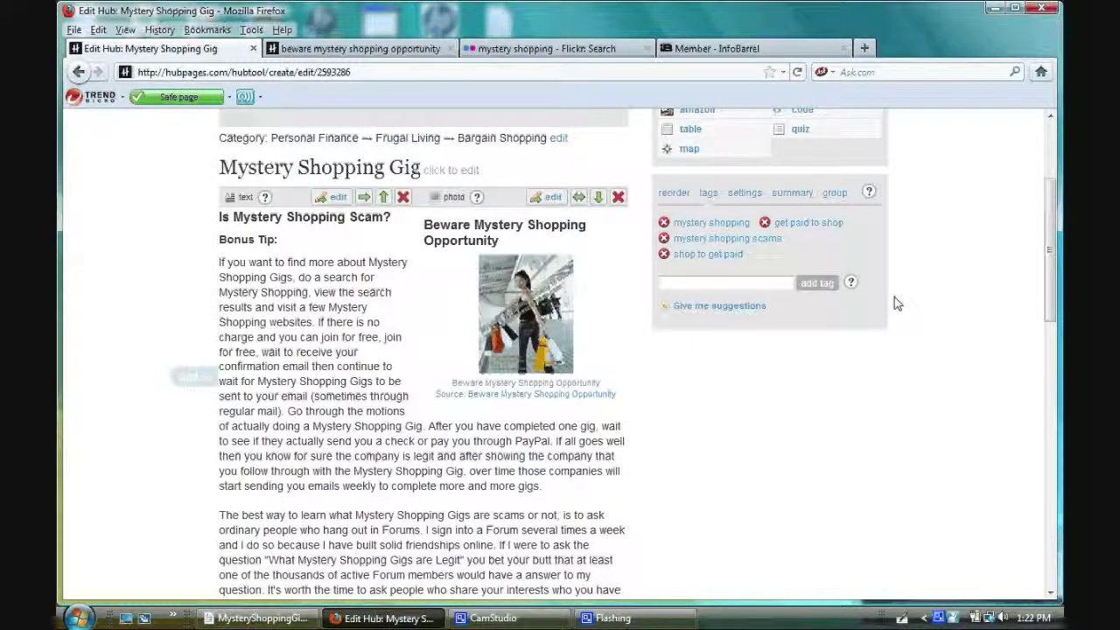
pyautogui.scroll(-4, 897, 306)
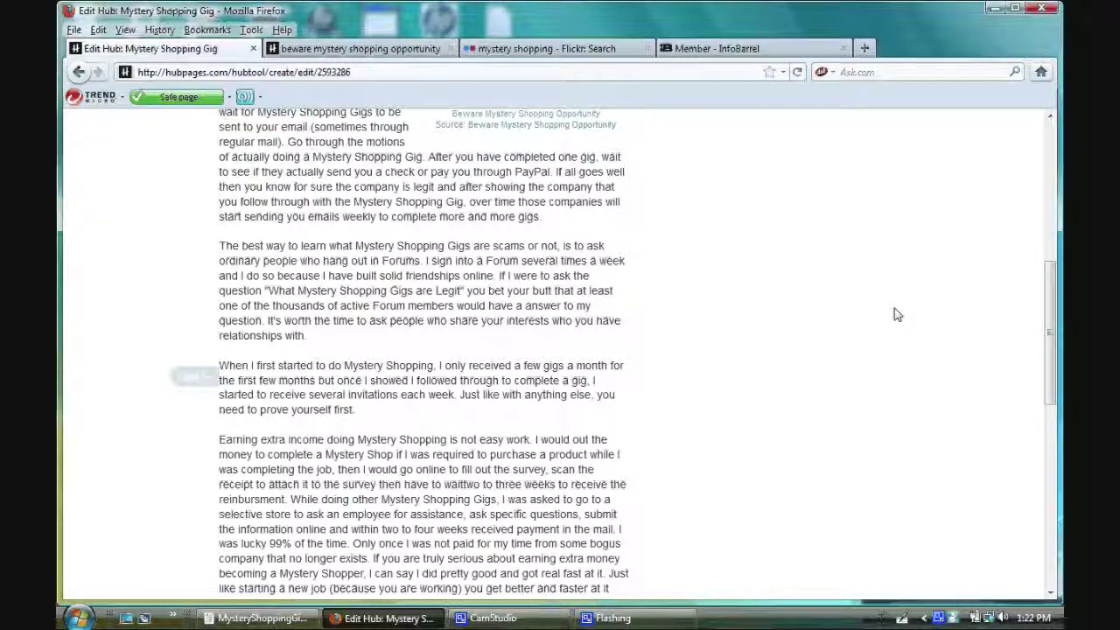
pyautogui.scroll(7, 897, 315)
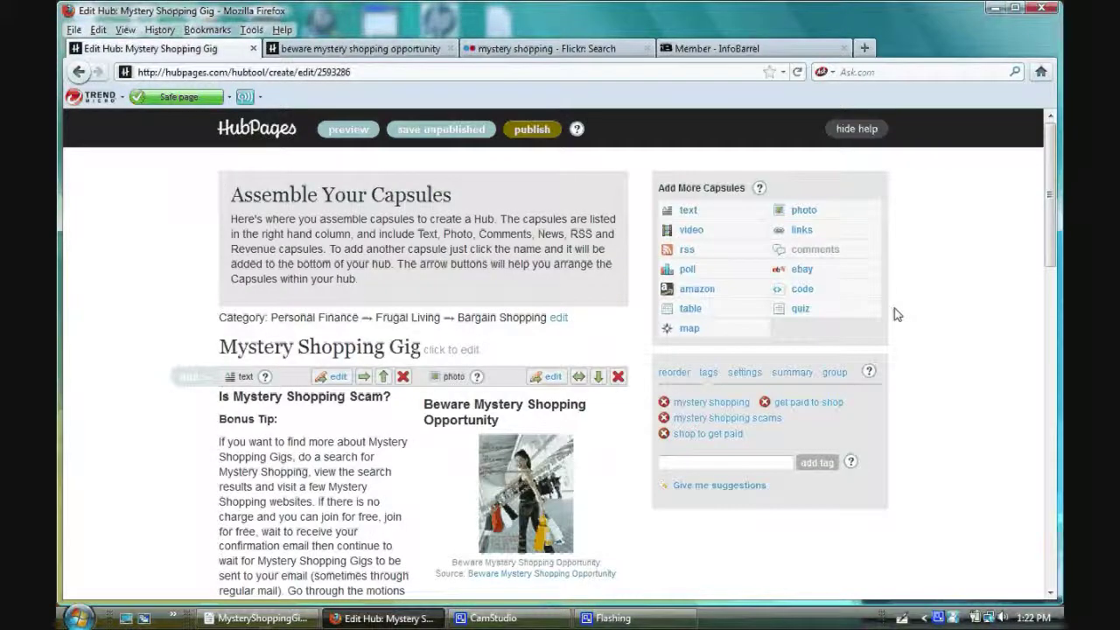
# Step: Add an Amazon capsule to the hub and place it beside the article text, directly beneath the photo
pyautogui.click(704, 291)
pyautogui.scroll(-2, 922, 300)
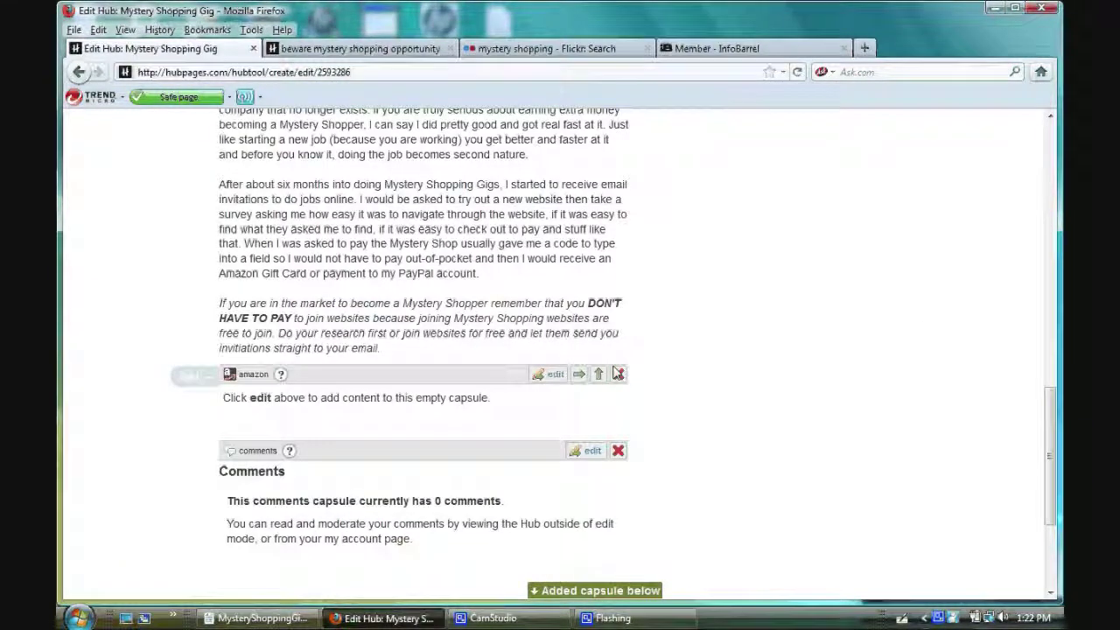
pyautogui.click(579, 374)
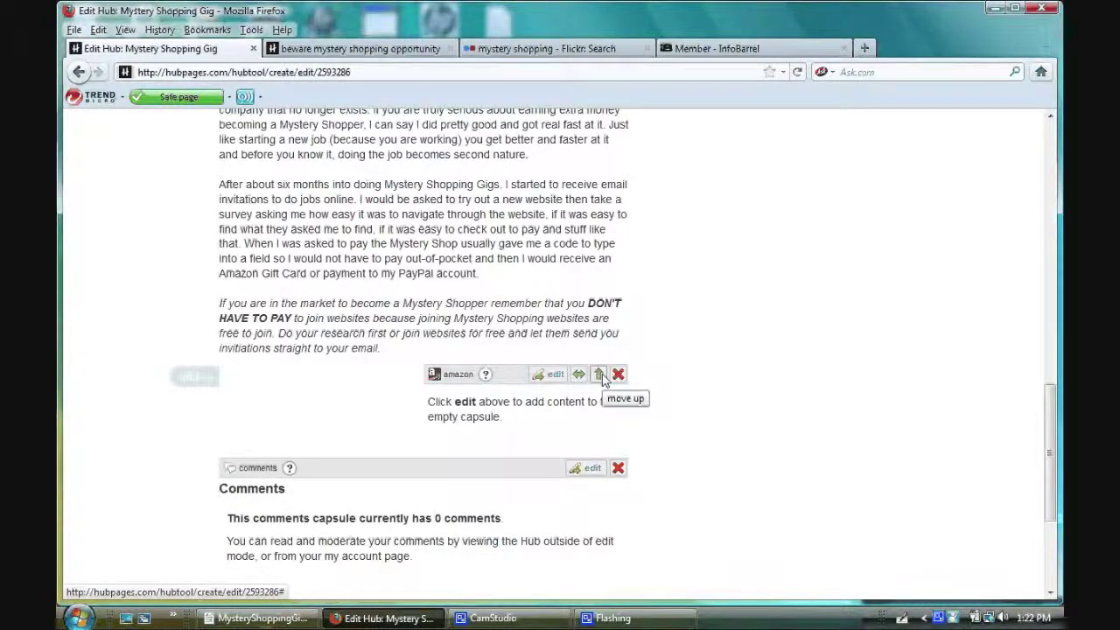
pyautogui.click(599, 375)
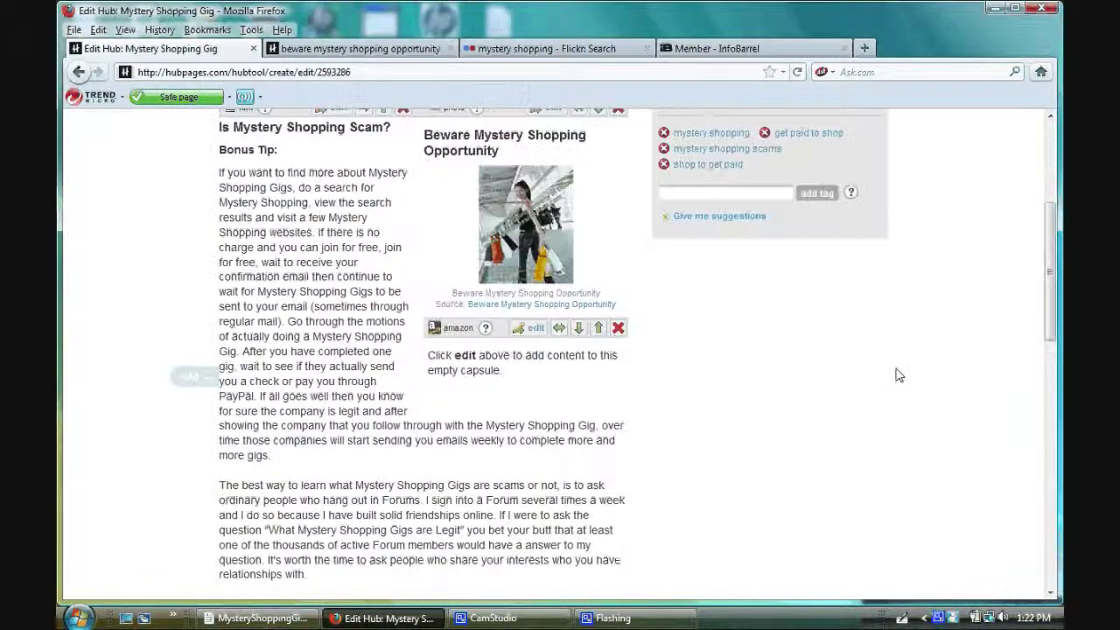
# Step: Set the Amazon capsule to the keywords "mystery shopping" in the Miscellaneous product area and preview the results
pyautogui.click(536, 330)
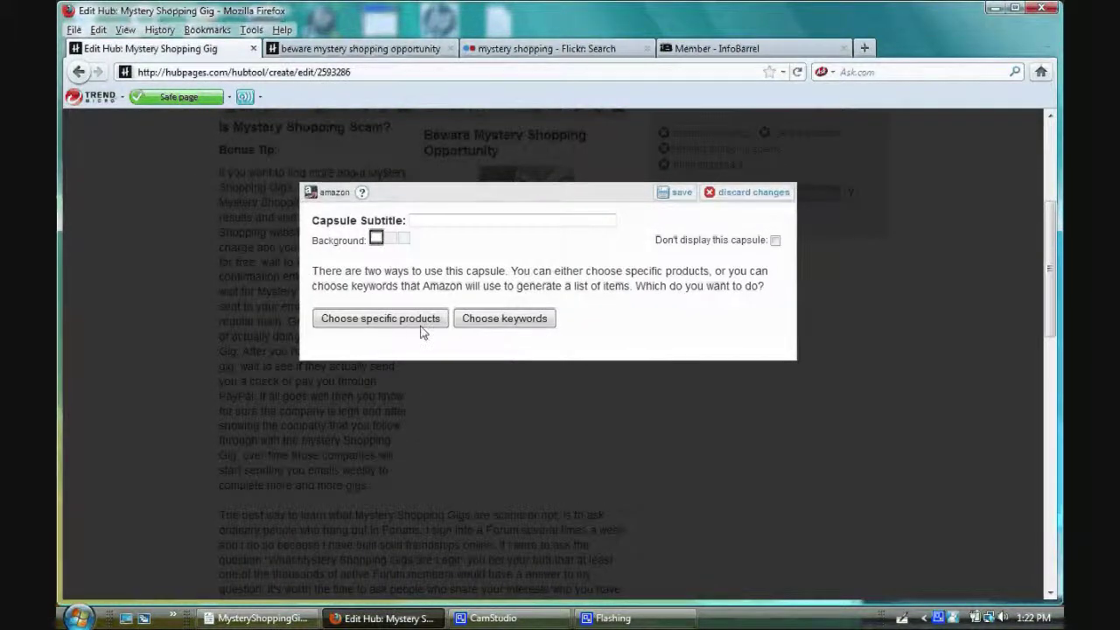
pyautogui.click(496, 323)
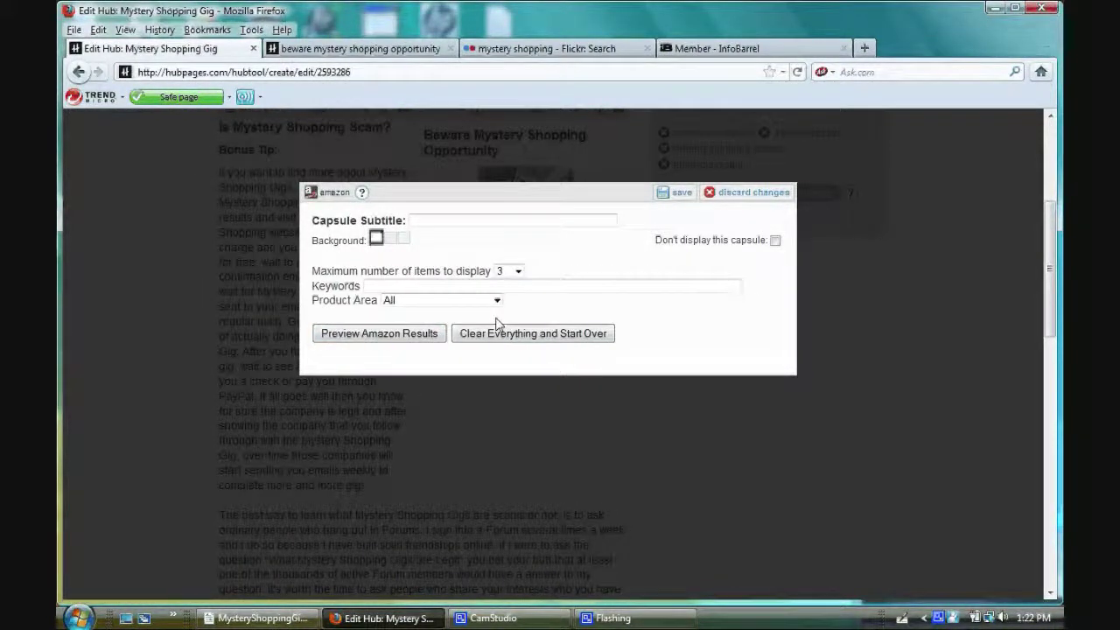
pyautogui.click(493, 289)
pyautogui.write('mystery shoppi')
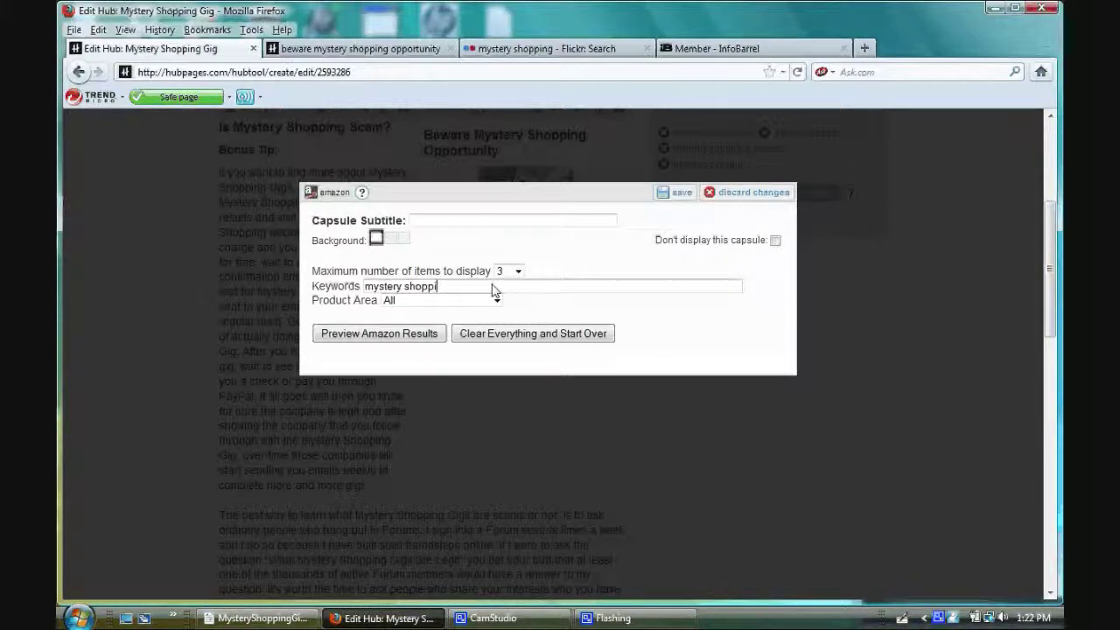
pyautogui.write('ng')
pyautogui.click(497, 299)
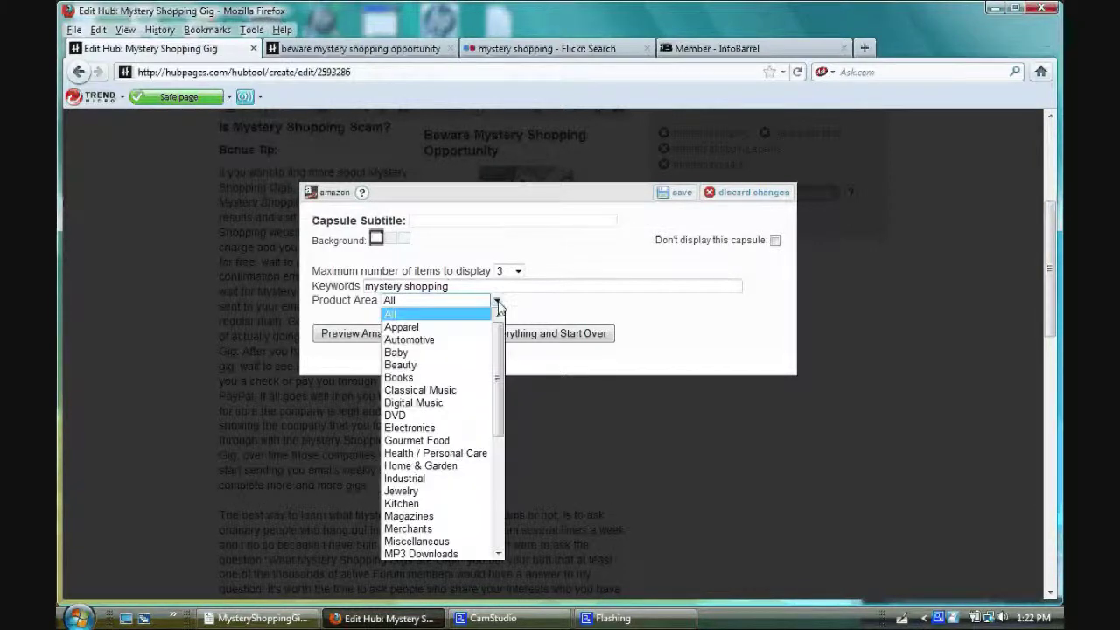
pyautogui.click(466, 541)
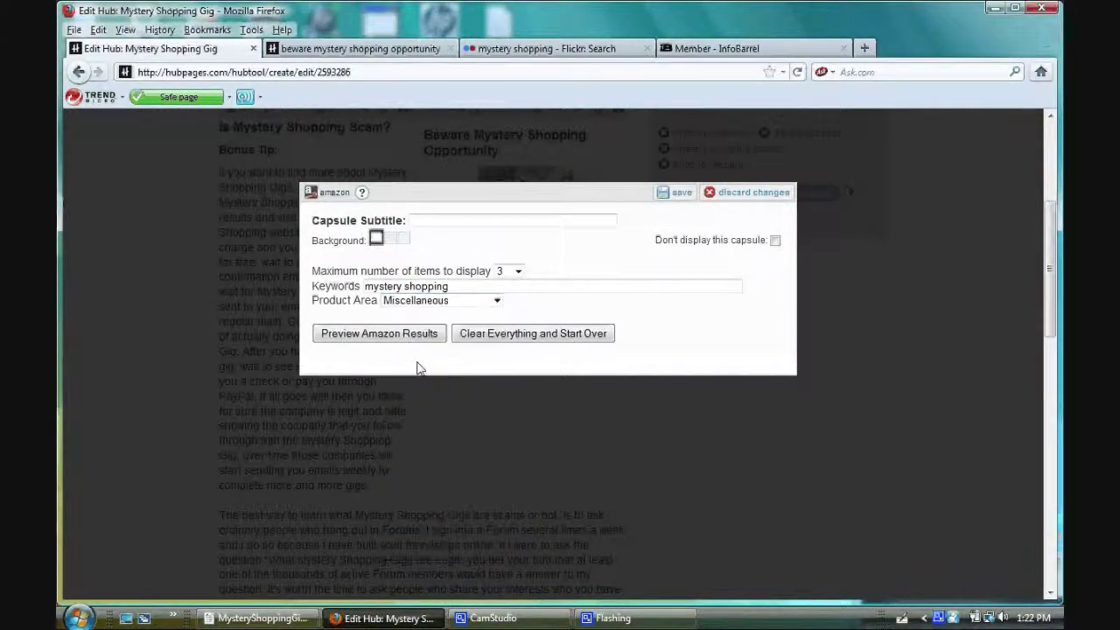
pyautogui.click(367, 339)
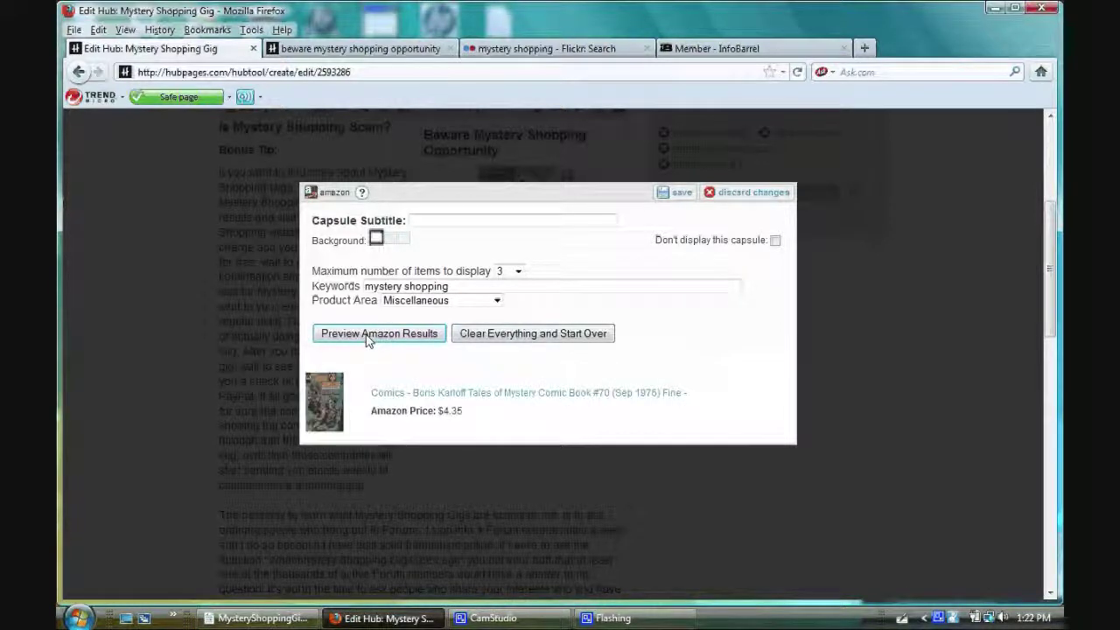
# Step: Enter the Amazon capsule subtitle "Mystery Shopping Informtion", set the maximum number of items to 5, and save the capsule
pyautogui.click(466, 222)
pyautogui.write('My')
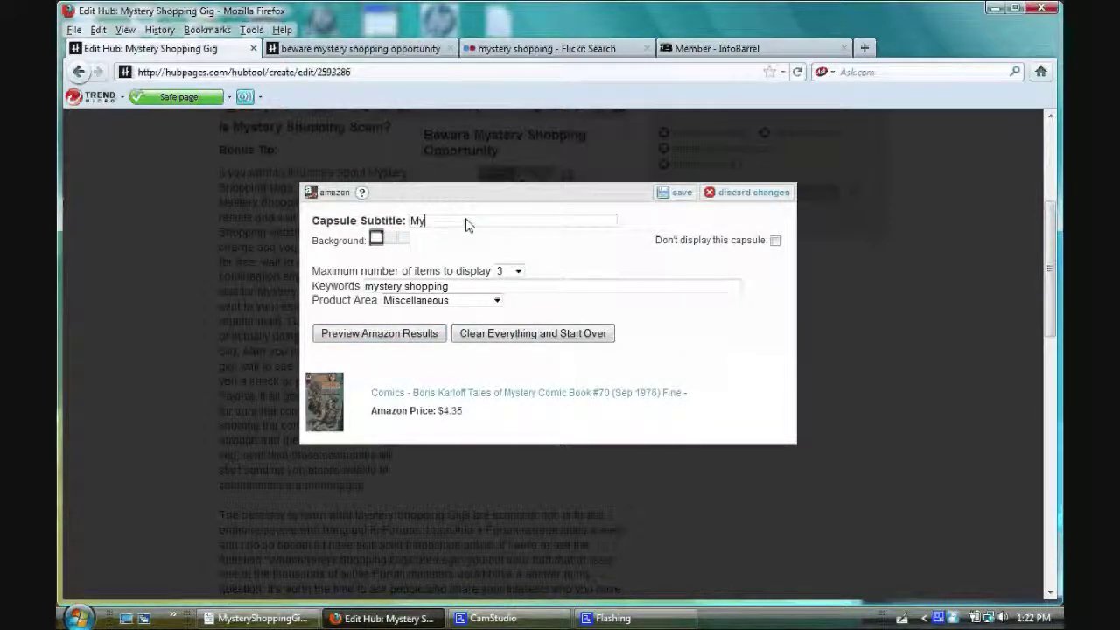
pyautogui.write('stery Shopping Informtion')
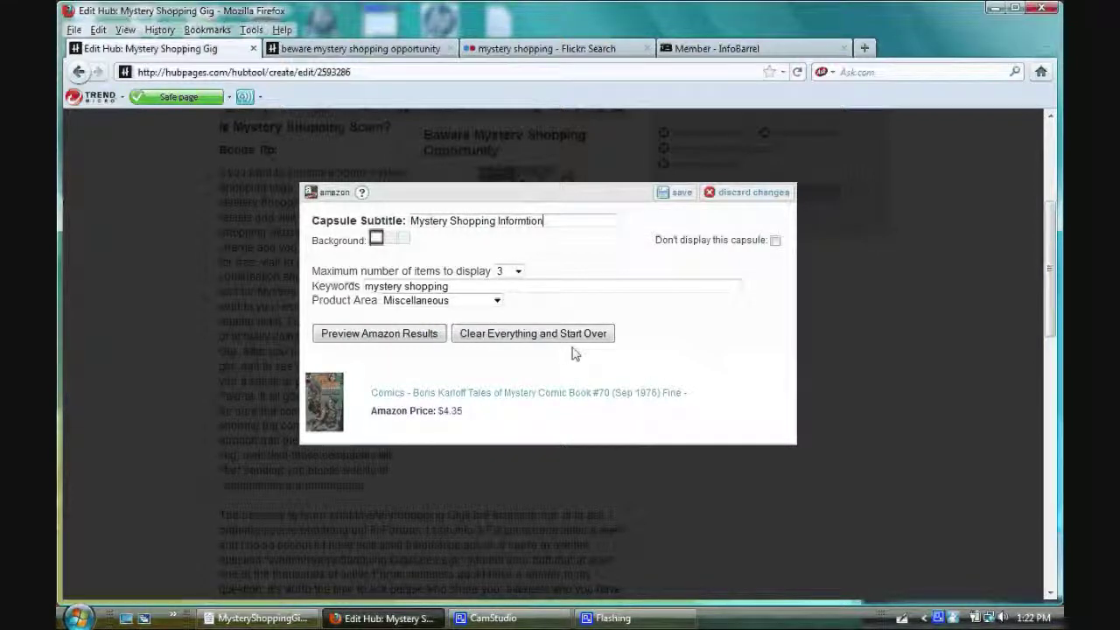
pyautogui.click(518, 270)
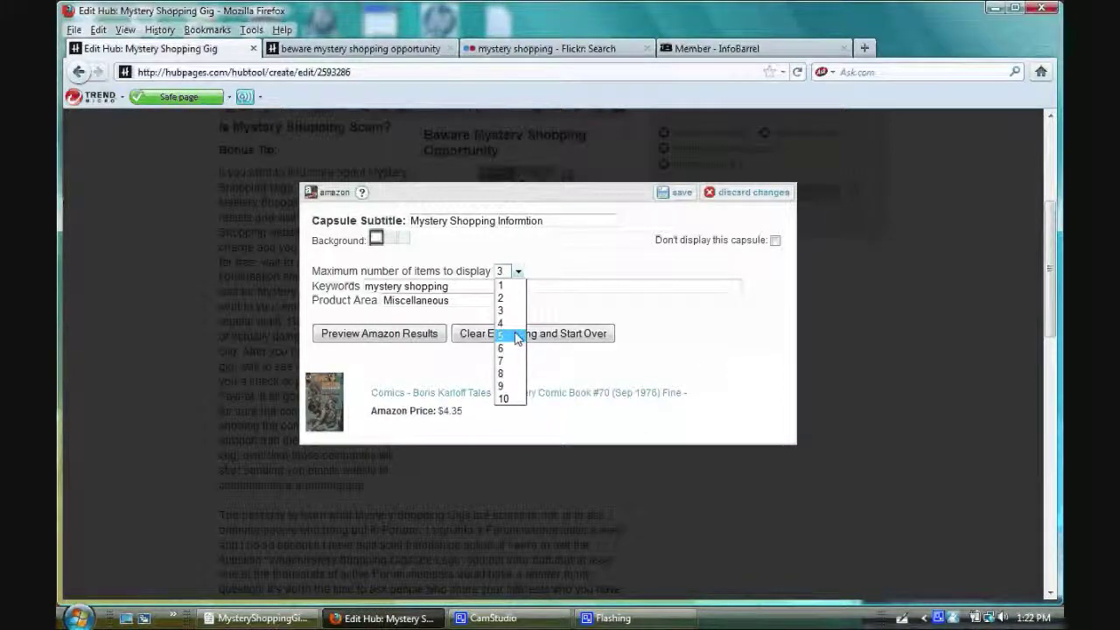
pyautogui.click(514, 335)
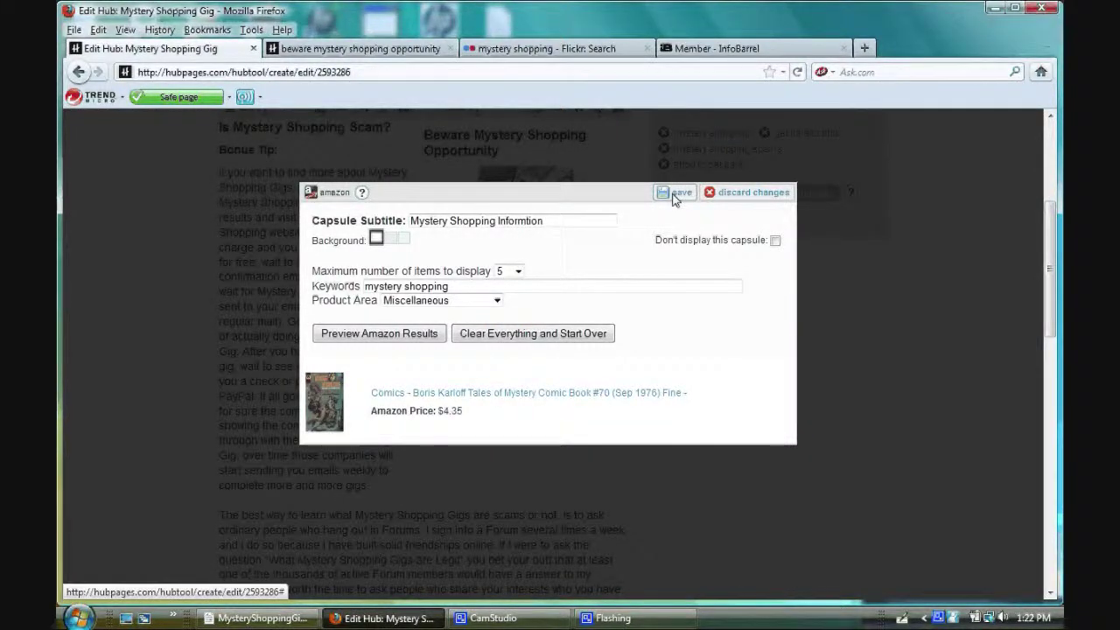
pyautogui.click(675, 194)
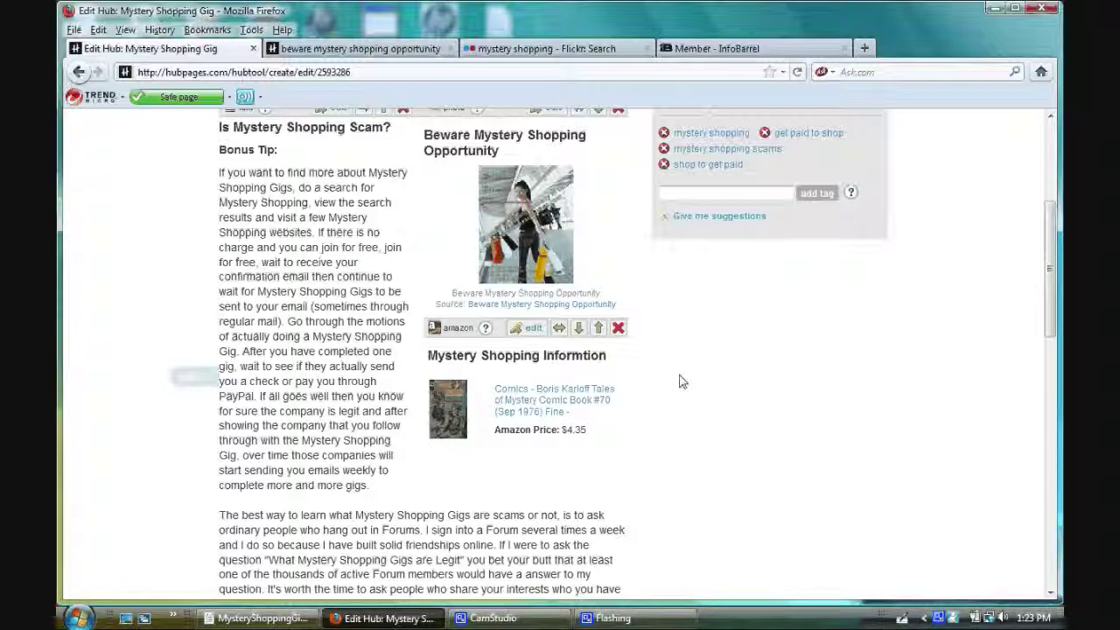
# Step: Review the whole hub with the Amazon capsule in place, returning to the publishing options
pyautogui.scroll(-2, 677, 381)
pyautogui.scroll(-10, 648, 372)
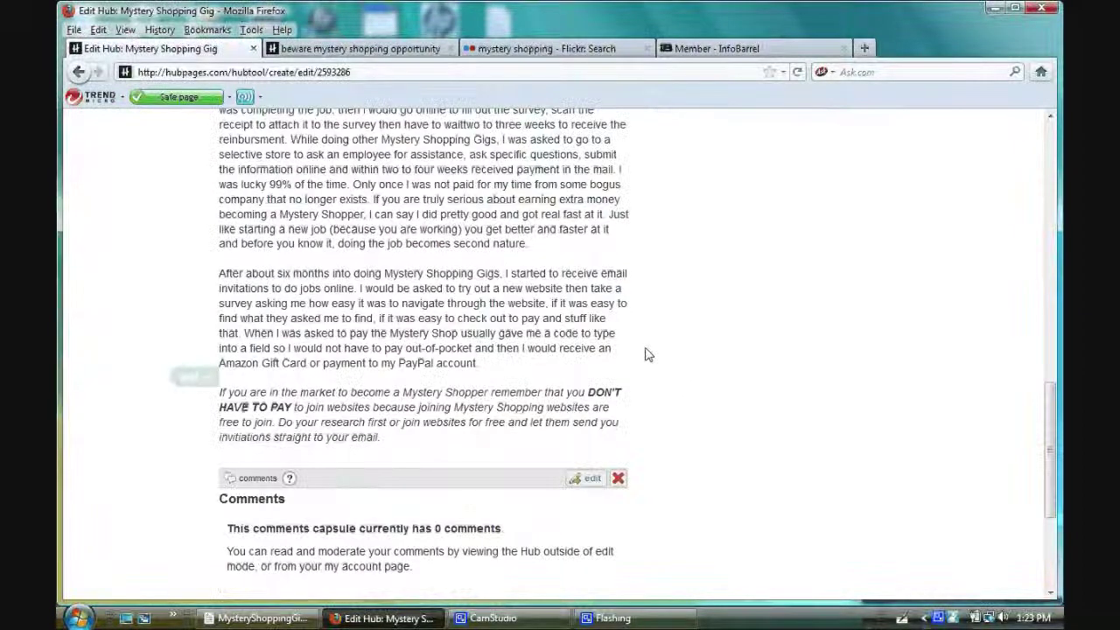
pyautogui.scroll(7, 645, 355)
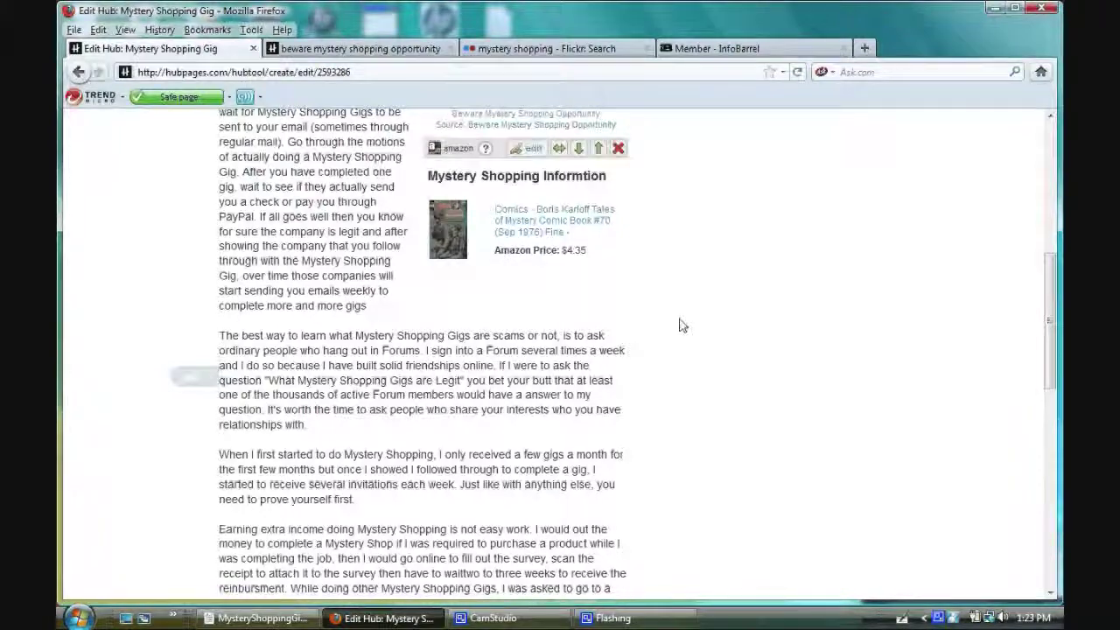
pyautogui.scroll(10, 679, 324)
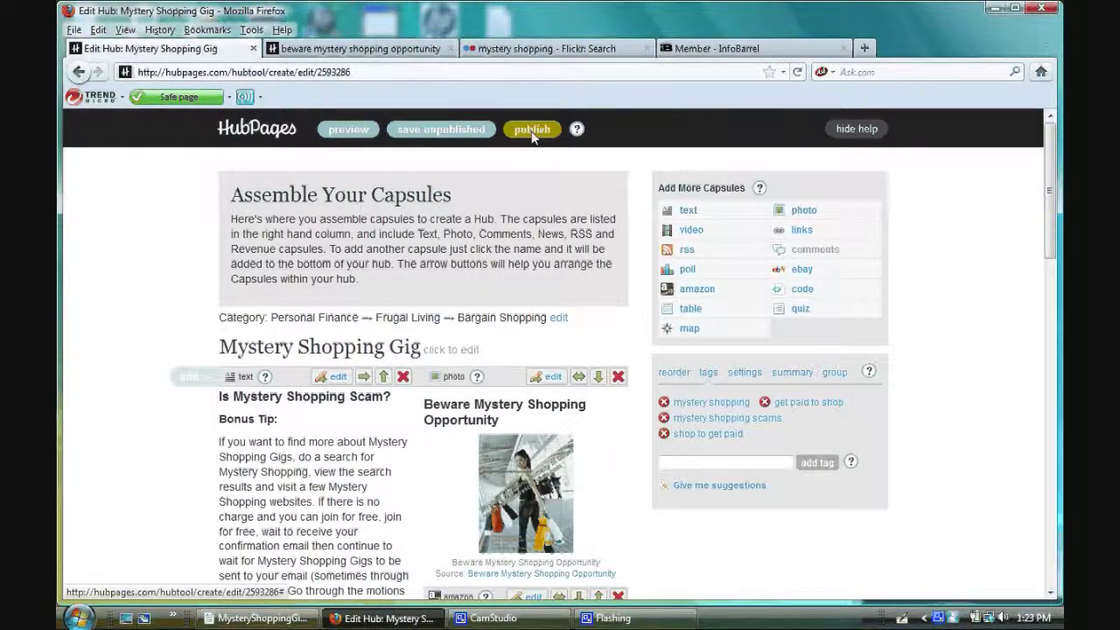
# Step: Publish the "Mystery Shopping Gig" hub and start sharing it on Facebook
pyautogui.click(531, 131)
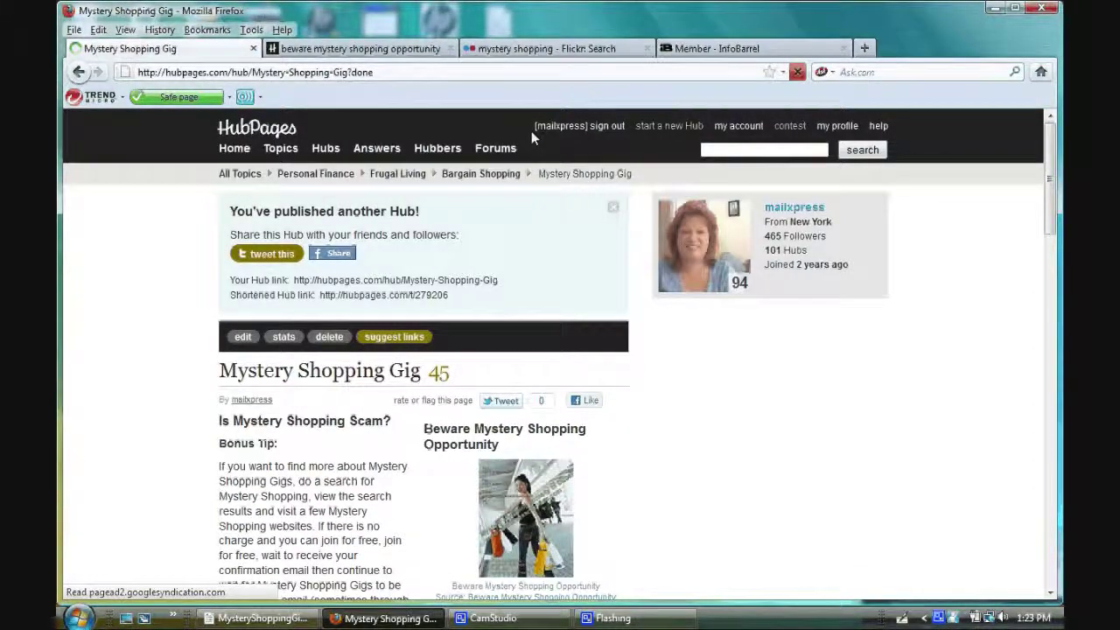
pyautogui.click(342, 257)
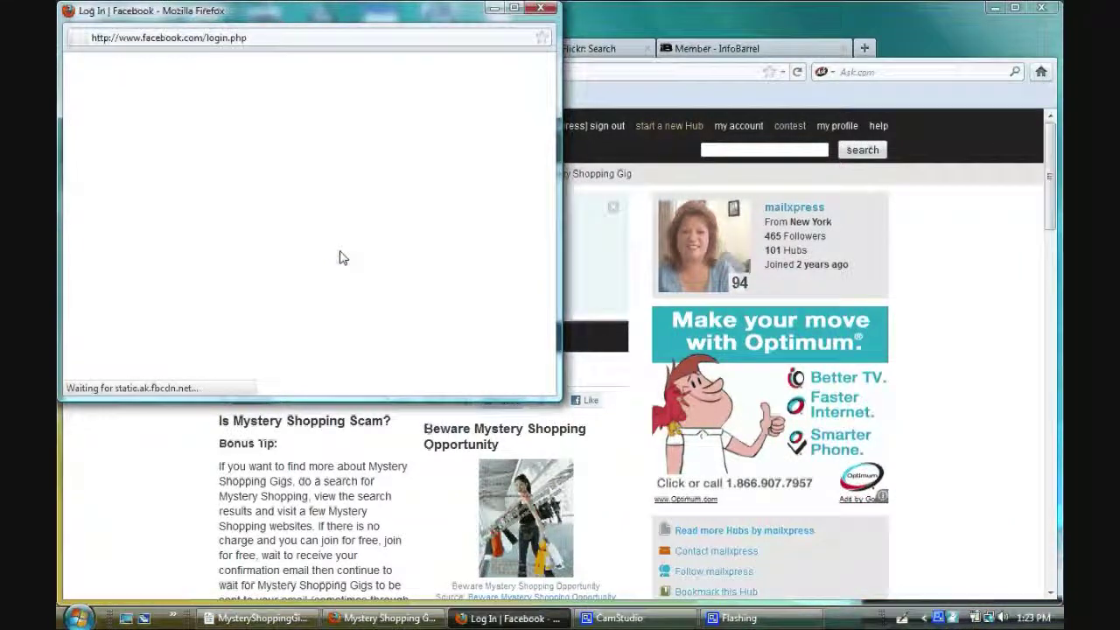
# Step: Log in to Facebook with the account password to reach the form for sharing the hub link
pyautogui.click(391, 361)
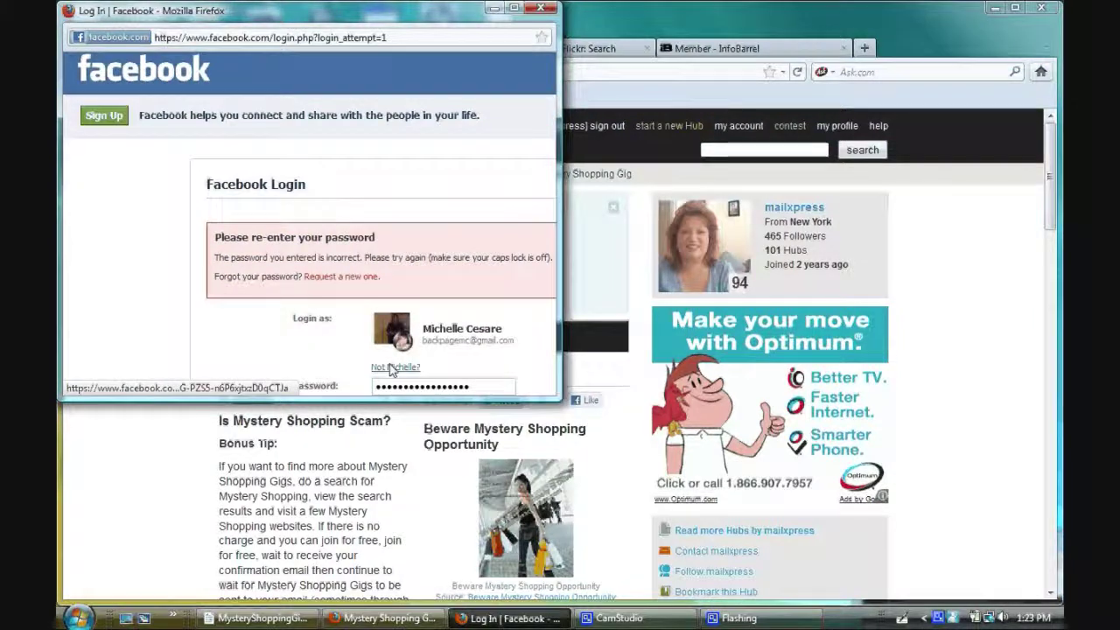
pyautogui.click(488, 383)
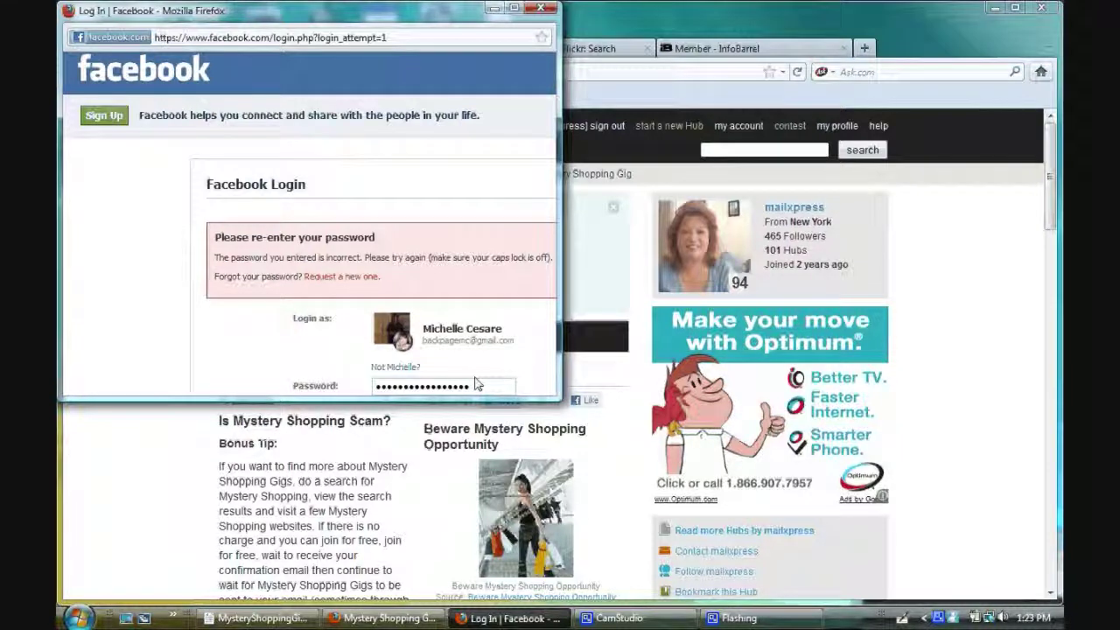
pyautogui.press('Return')
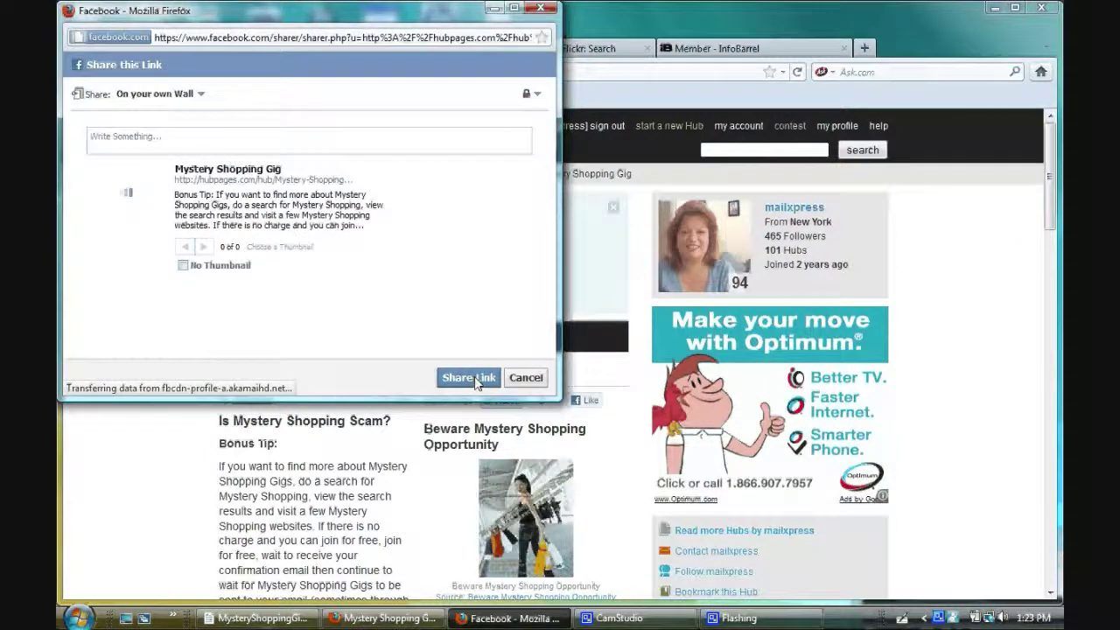
# Step: Share the hub link on your own Facebook wall, resubmitting the account password when asked, decline the second resend, and close the sharing window
pyautogui.click(469, 378)
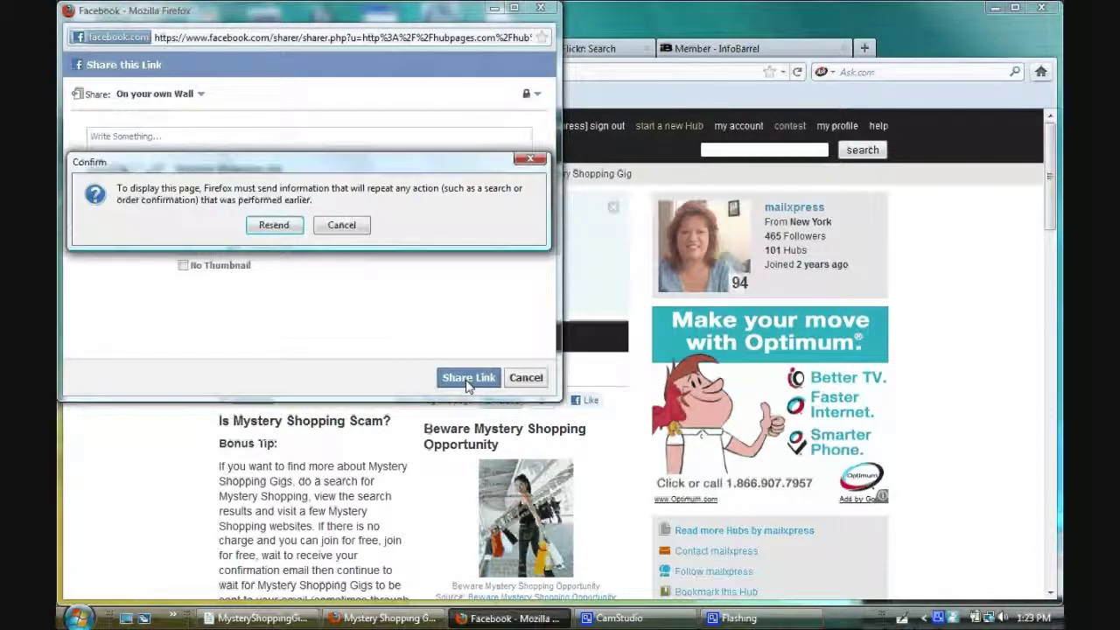
pyautogui.click(274, 226)
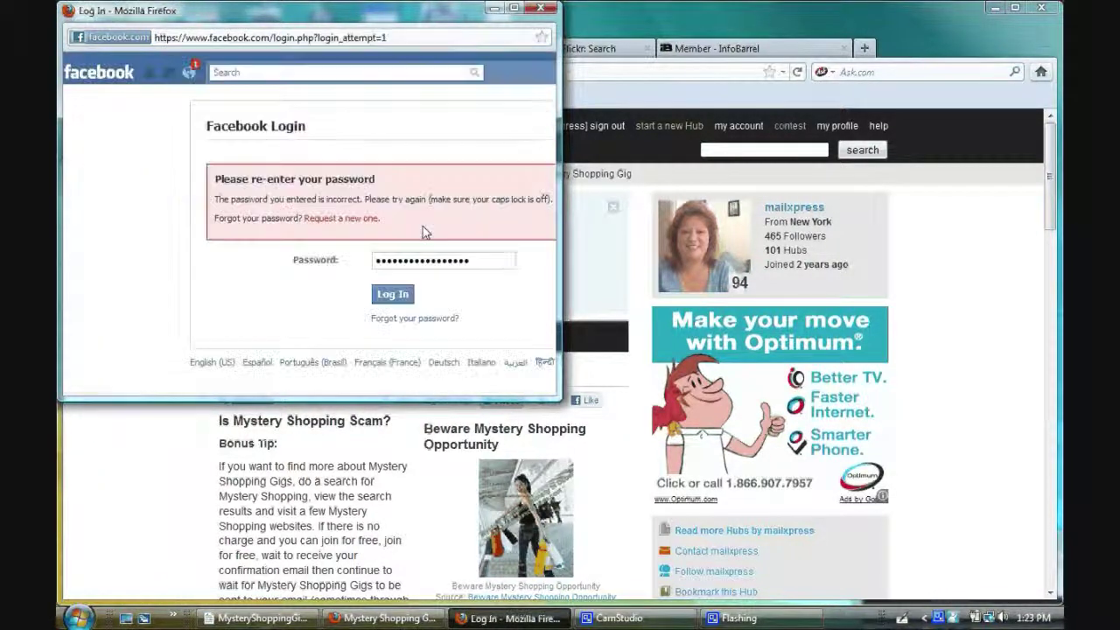
pyautogui.click(394, 295)
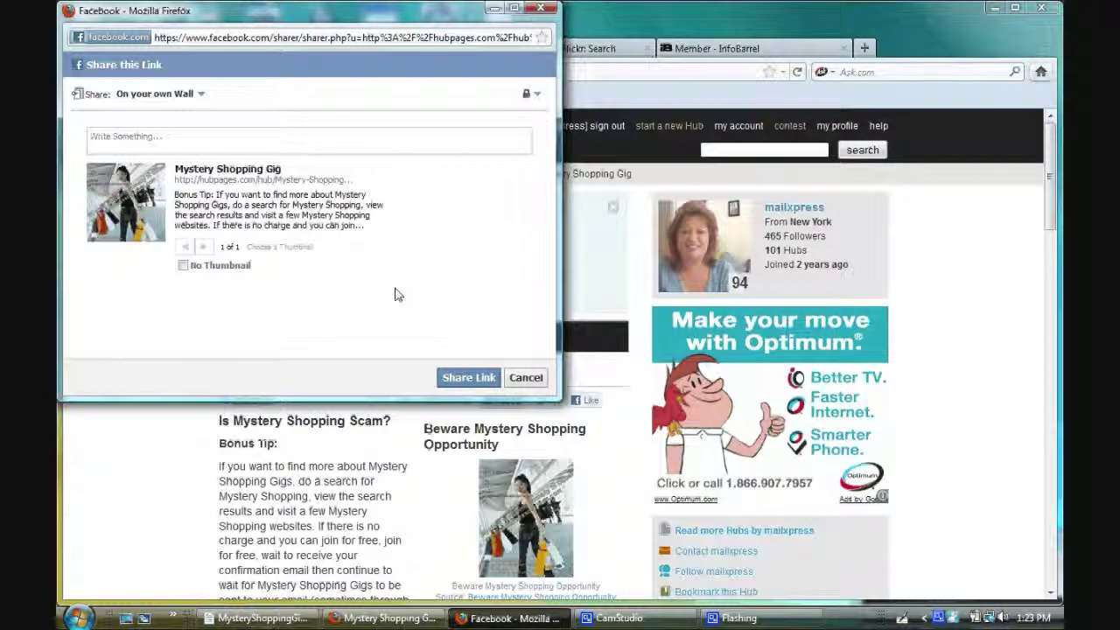
pyautogui.click(307, 140)
pyautogui.click(452, 378)
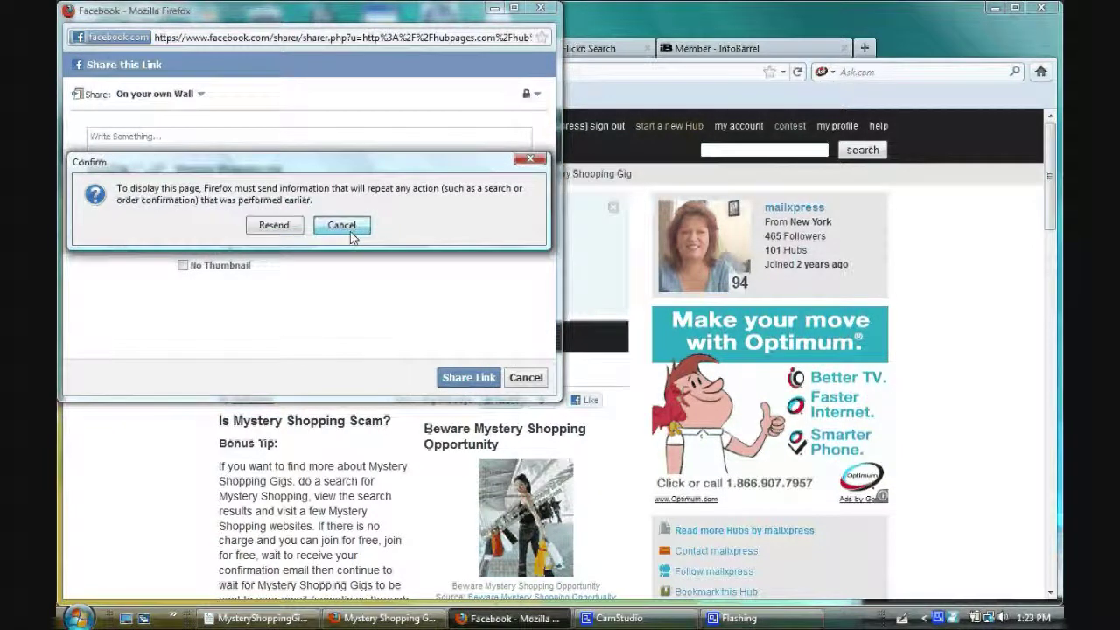
pyautogui.click(350, 233)
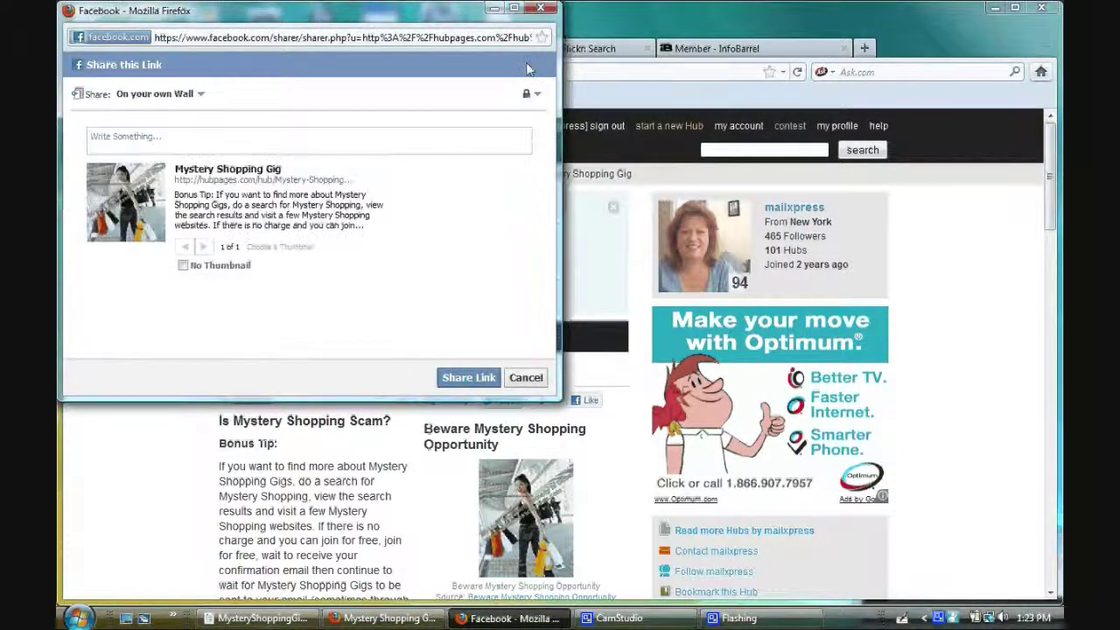
pyautogui.click(541, 10)
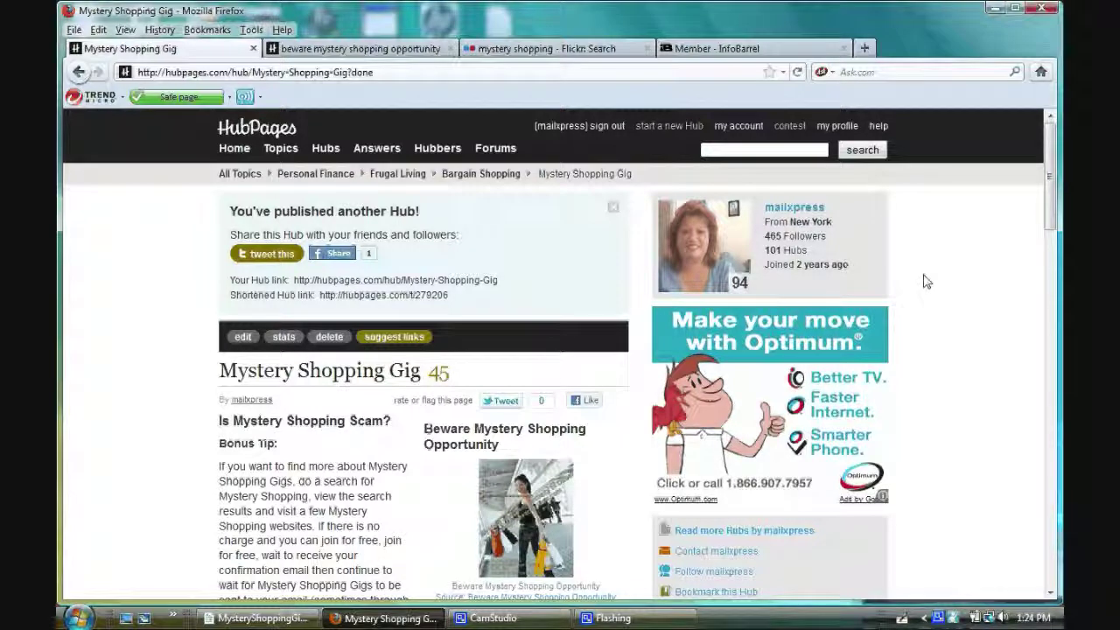
# Step: Find "Mystery Shopping Gig" in the account's hub statistics list and open the published hub
pyautogui.click(738, 125)
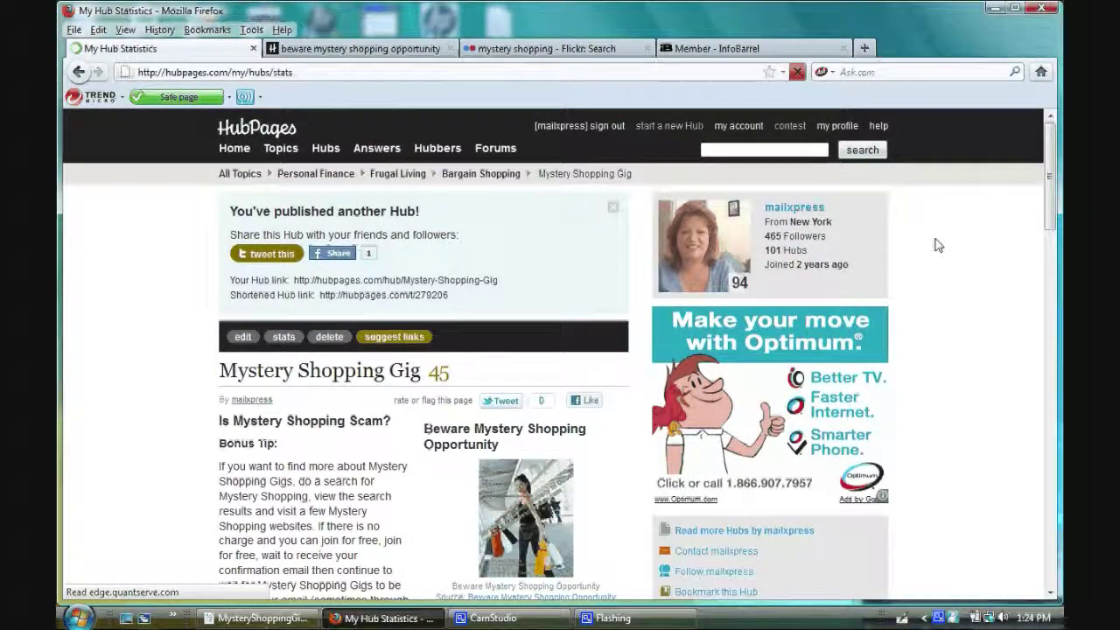
pyautogui.scroll(-4, 936, 243)
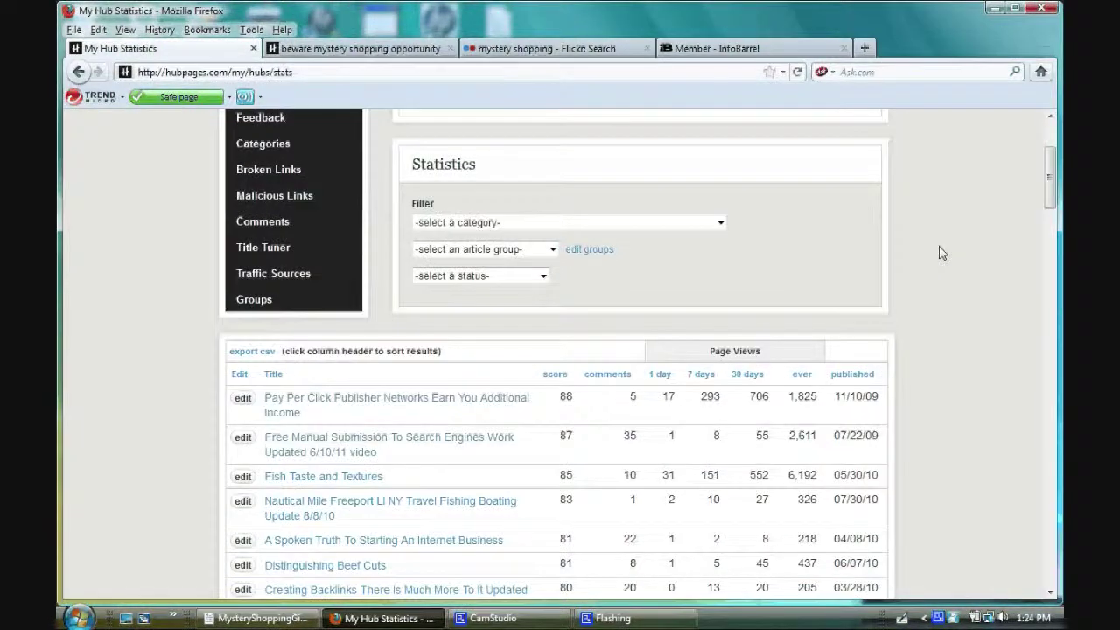
pyautogui.scroll(-10, 939, 250)
pyautogui.scroll(-10, 940, 267)
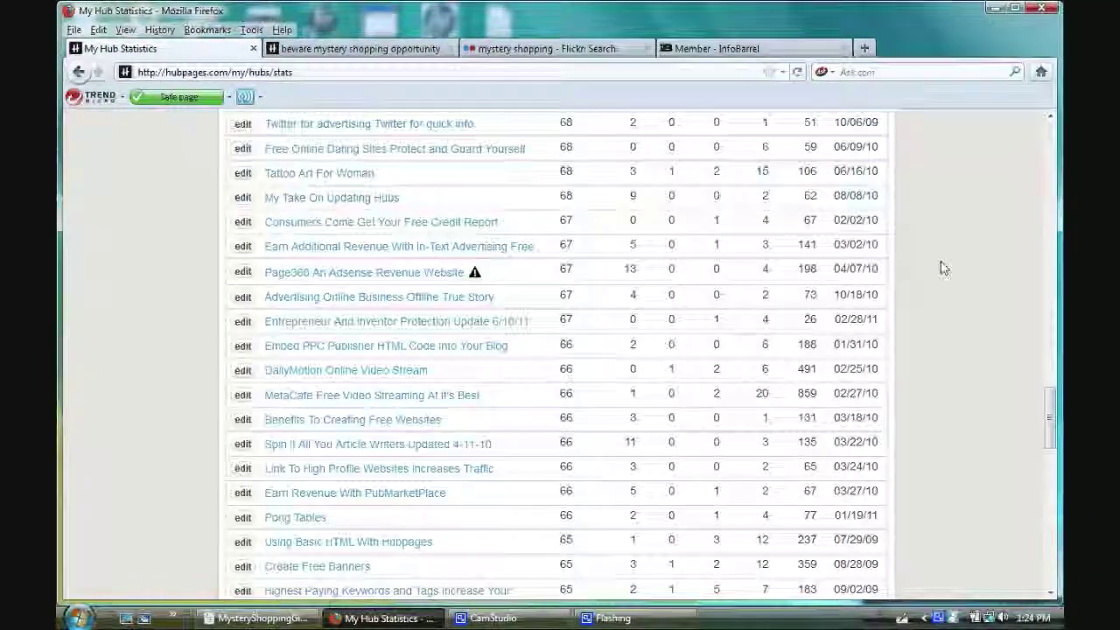
pyautogui.scroll(-10, 939, 265)
pyautogui.scroll(-5, 938, 280)
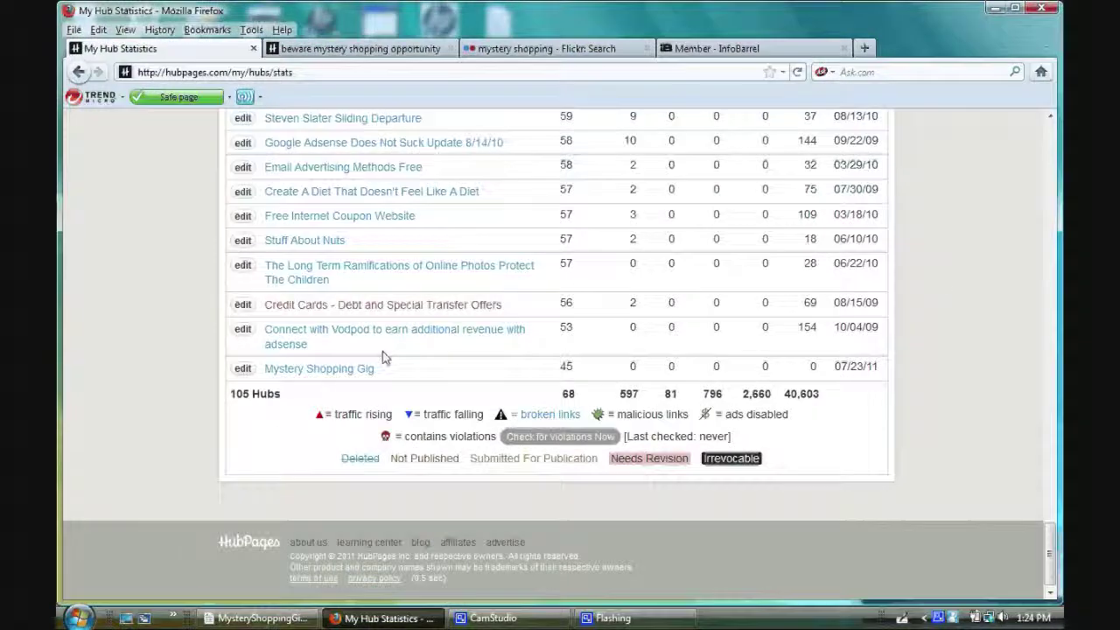
pyautogui.click(366, 368)
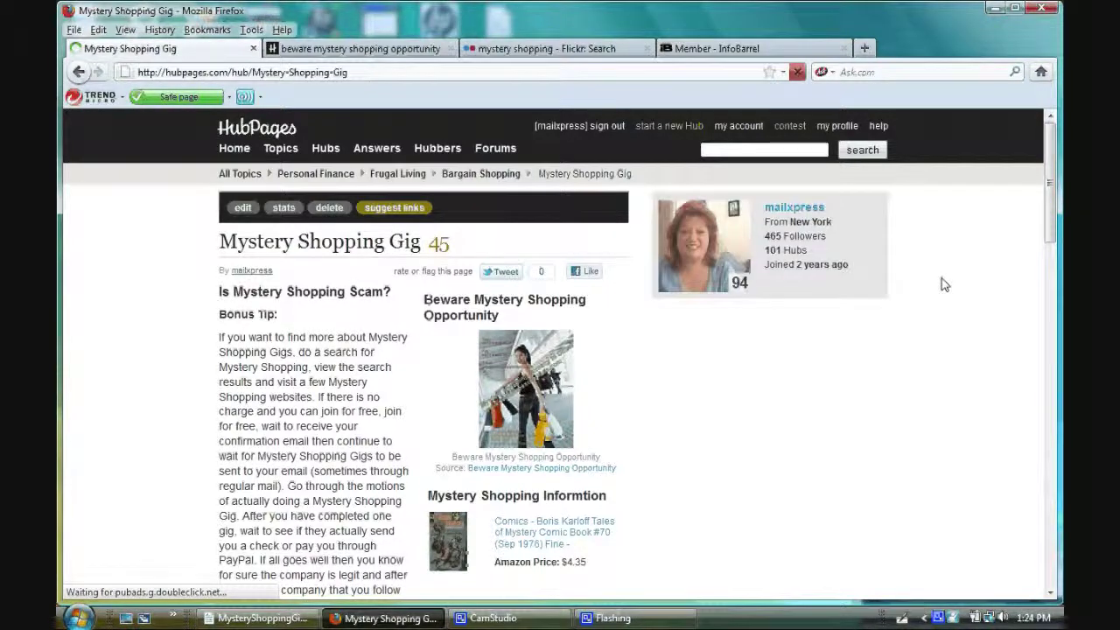
# Step: Add the suggested tags "mystery shopping gigs", "mystery shopping gig", "mystery shopping websites" and "mystery shopper" to the published hub
pyautogui.scroll(-5, 943, 287)
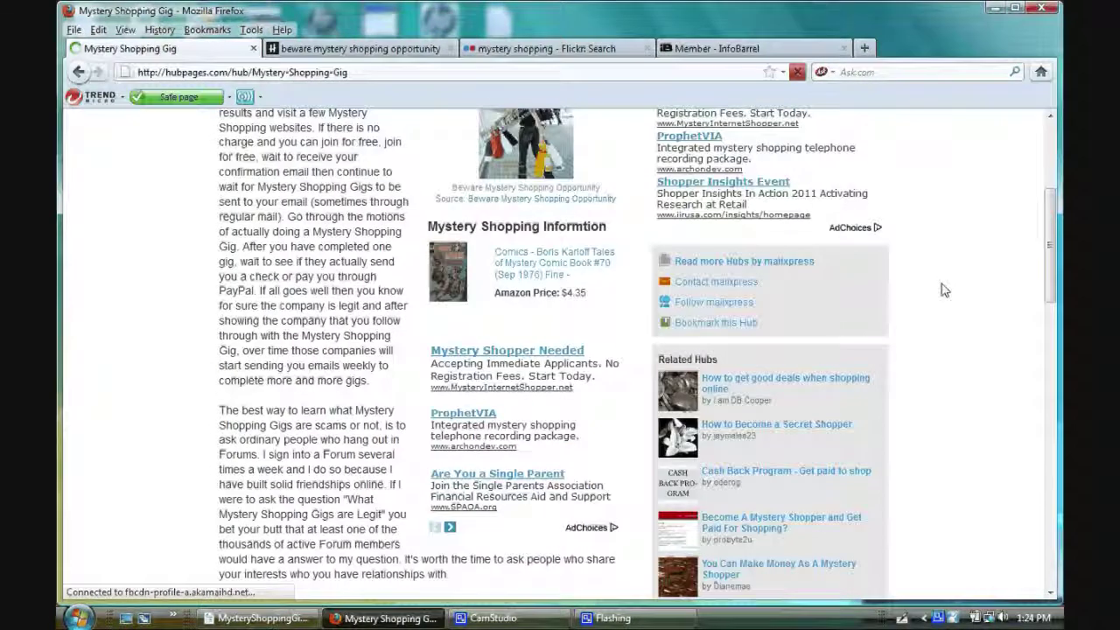
pyautogui.scroll(-7, 942, 287)
pyautogui.scroll(-2, 943, 290)
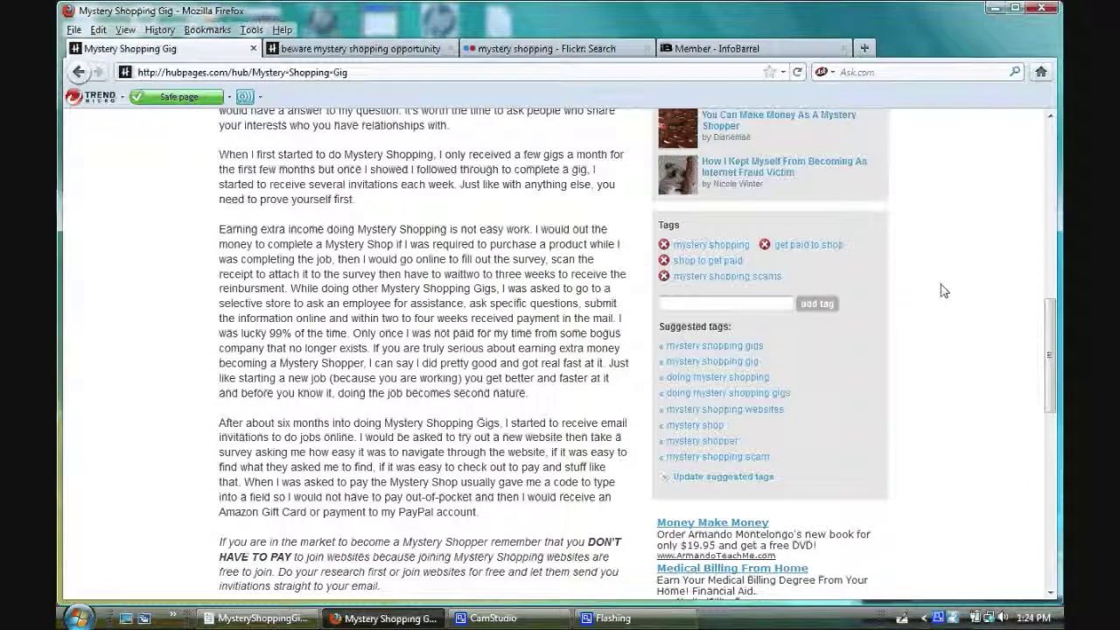
pyautogui.scroll(-2, 847, 282)
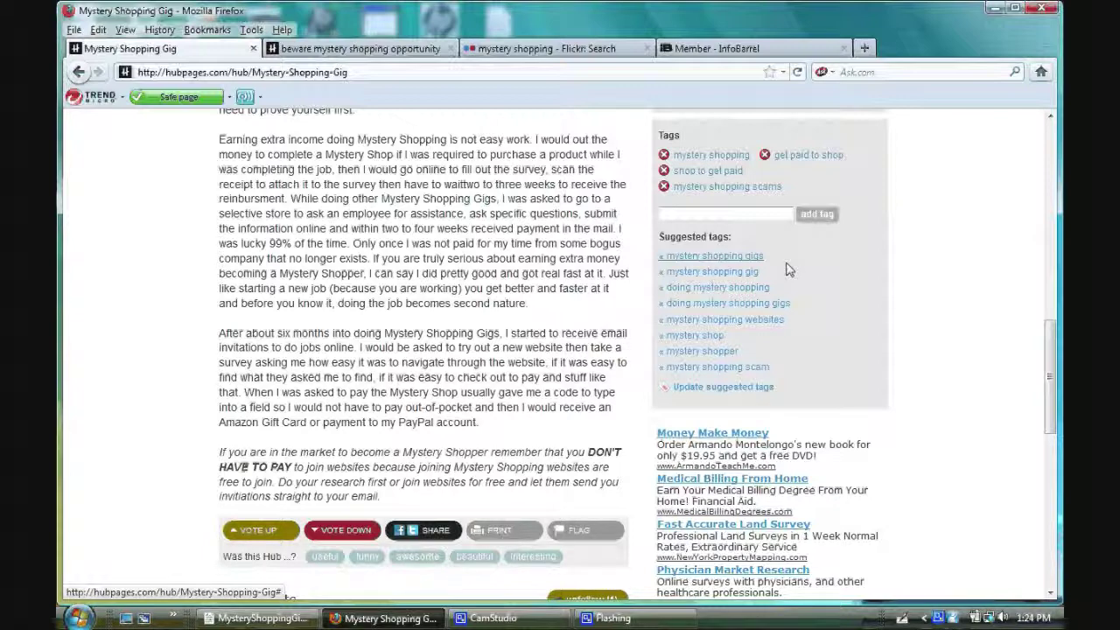
pyautogui.click(738, 256)
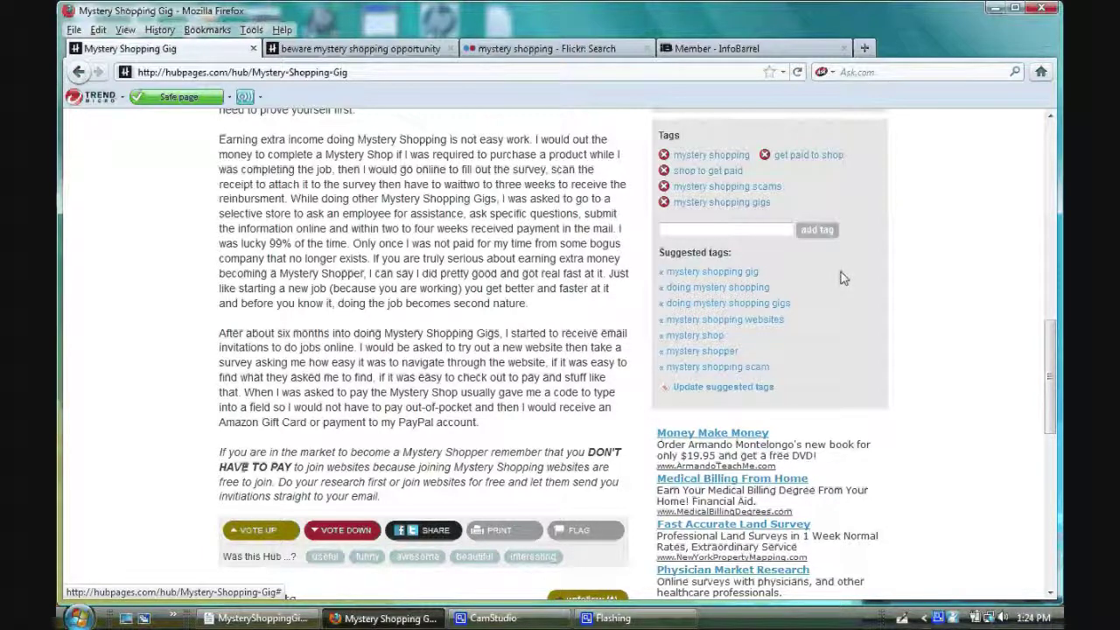
pyautogui.click(737, 272)
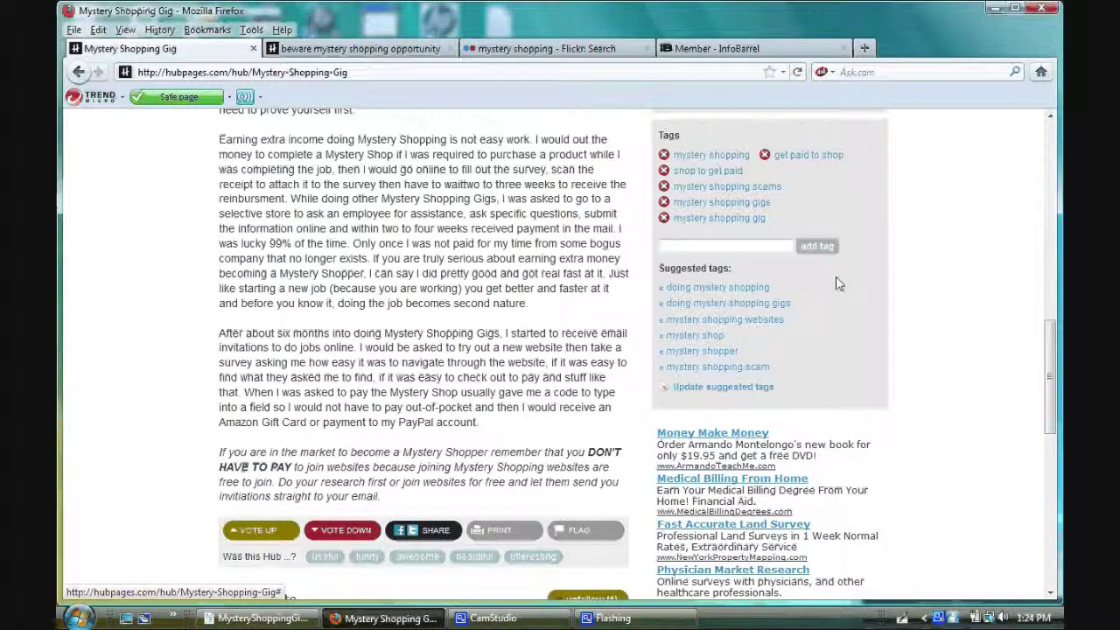
pyautogui.click(774, 319)
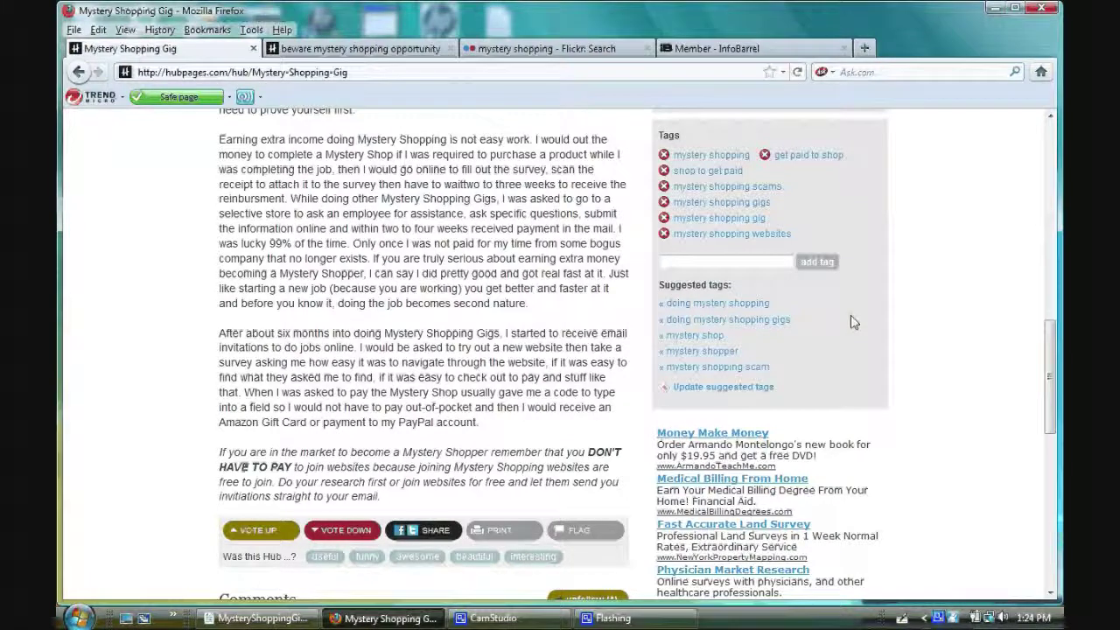
pyautogui.click(719, 352)
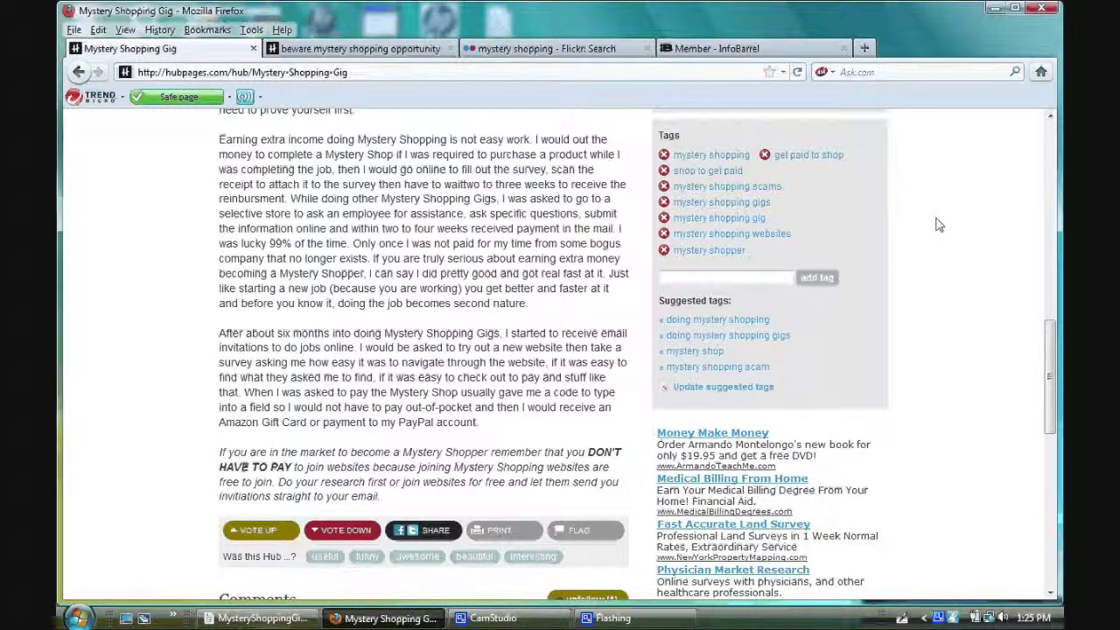
# Step: Review the published hub's text, photo, Amazon capsule, ads and tags, returning to its title
pyautogui.scroll(5, 937, 224)
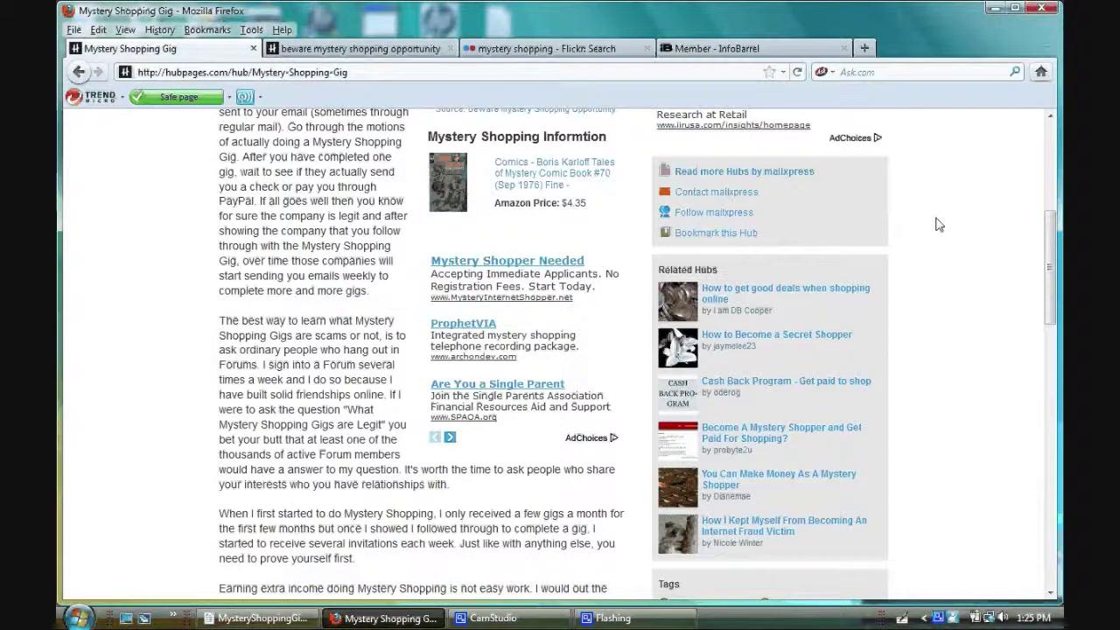
pyautogui.scroll(3, 938, 224)
pyautogui.scroll(2, 938, 224)
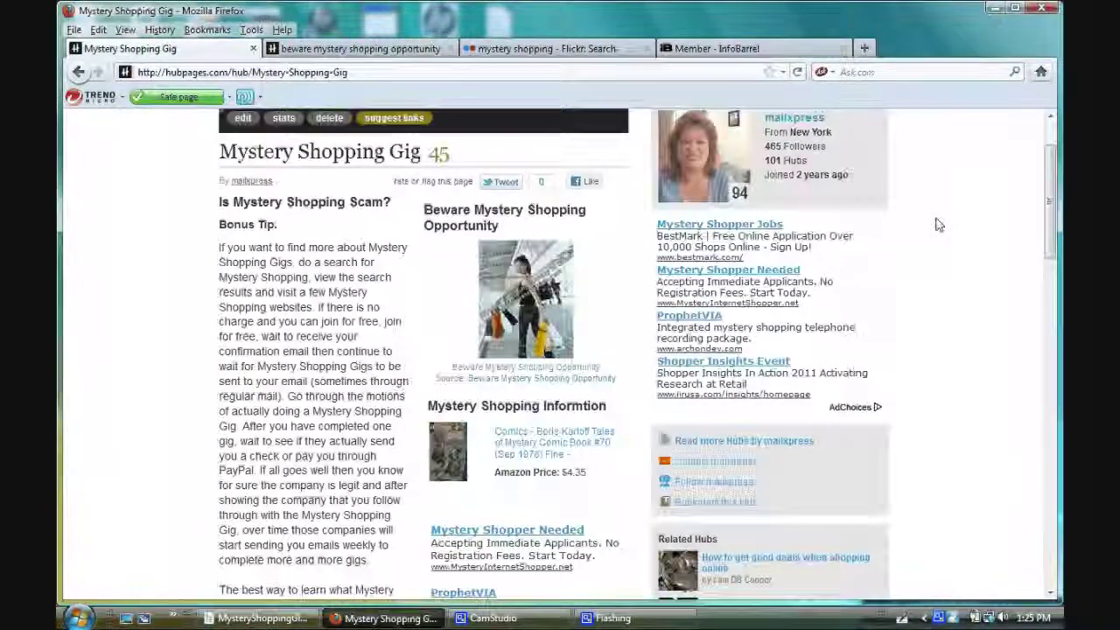
pyautogui.scroll(-10, 940, 229)
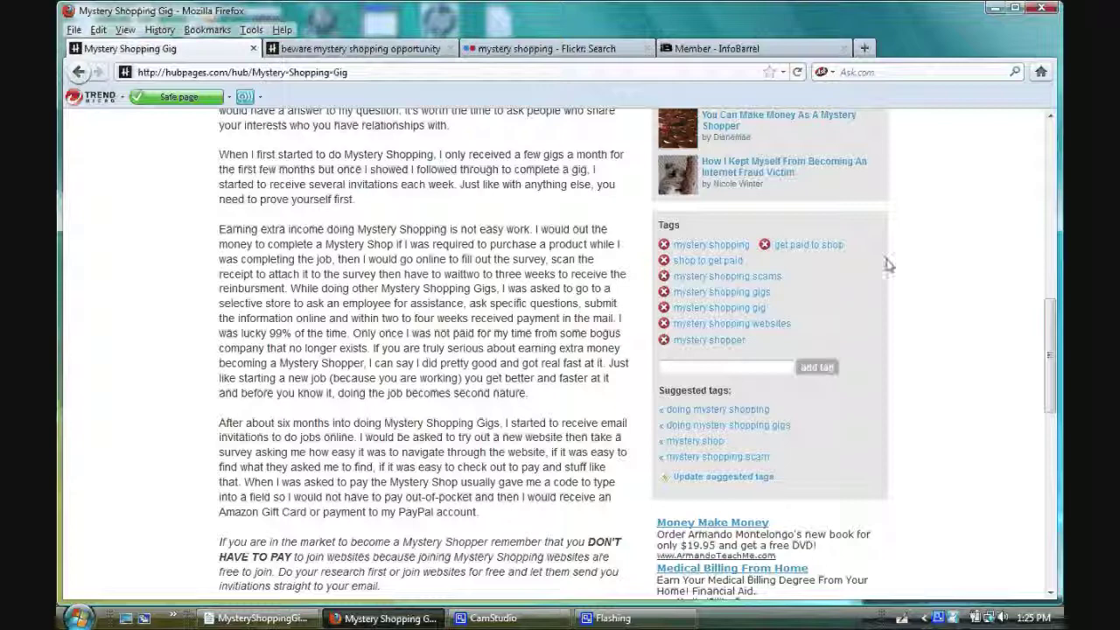
pyautogui.scroll(5, 887, 264)
pyautogui.scroll(3, 888, 264)
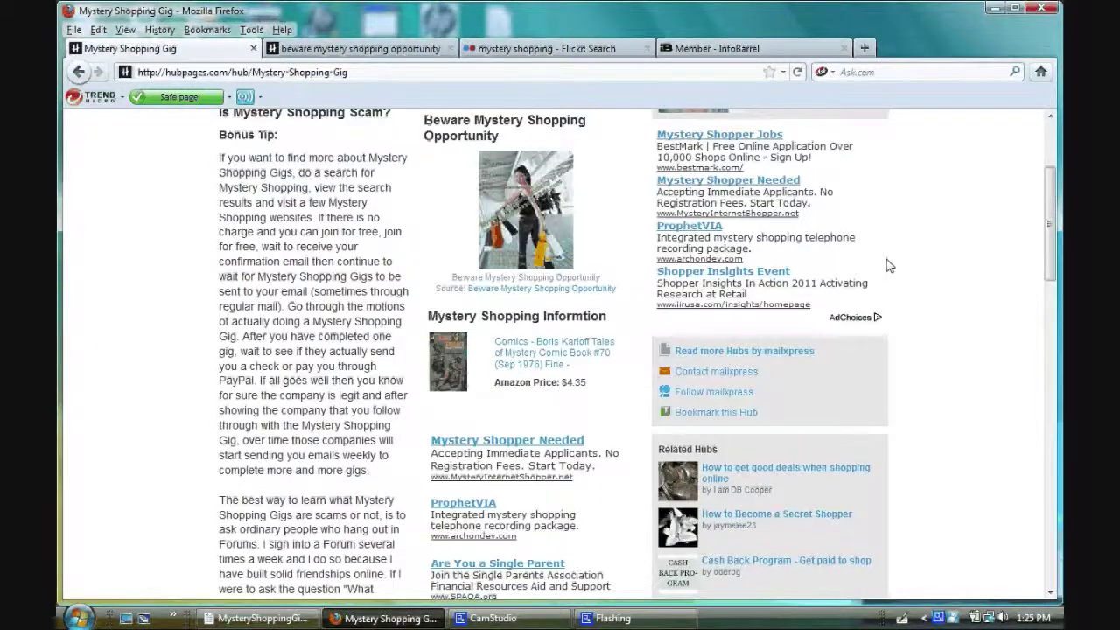
pyautogui.scroll(3, 888, 264)
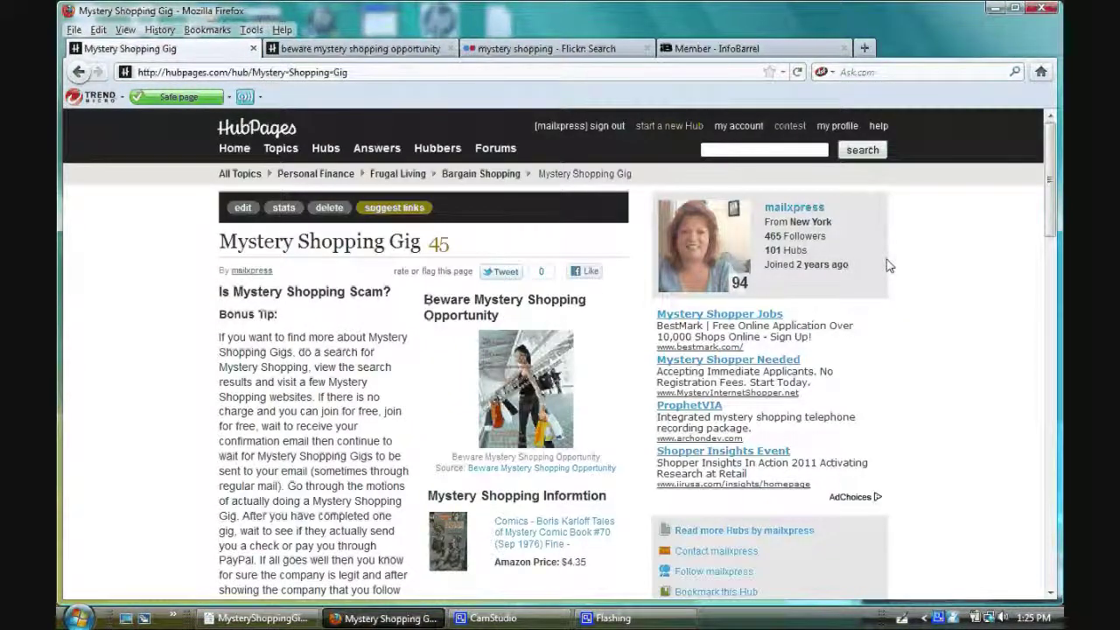